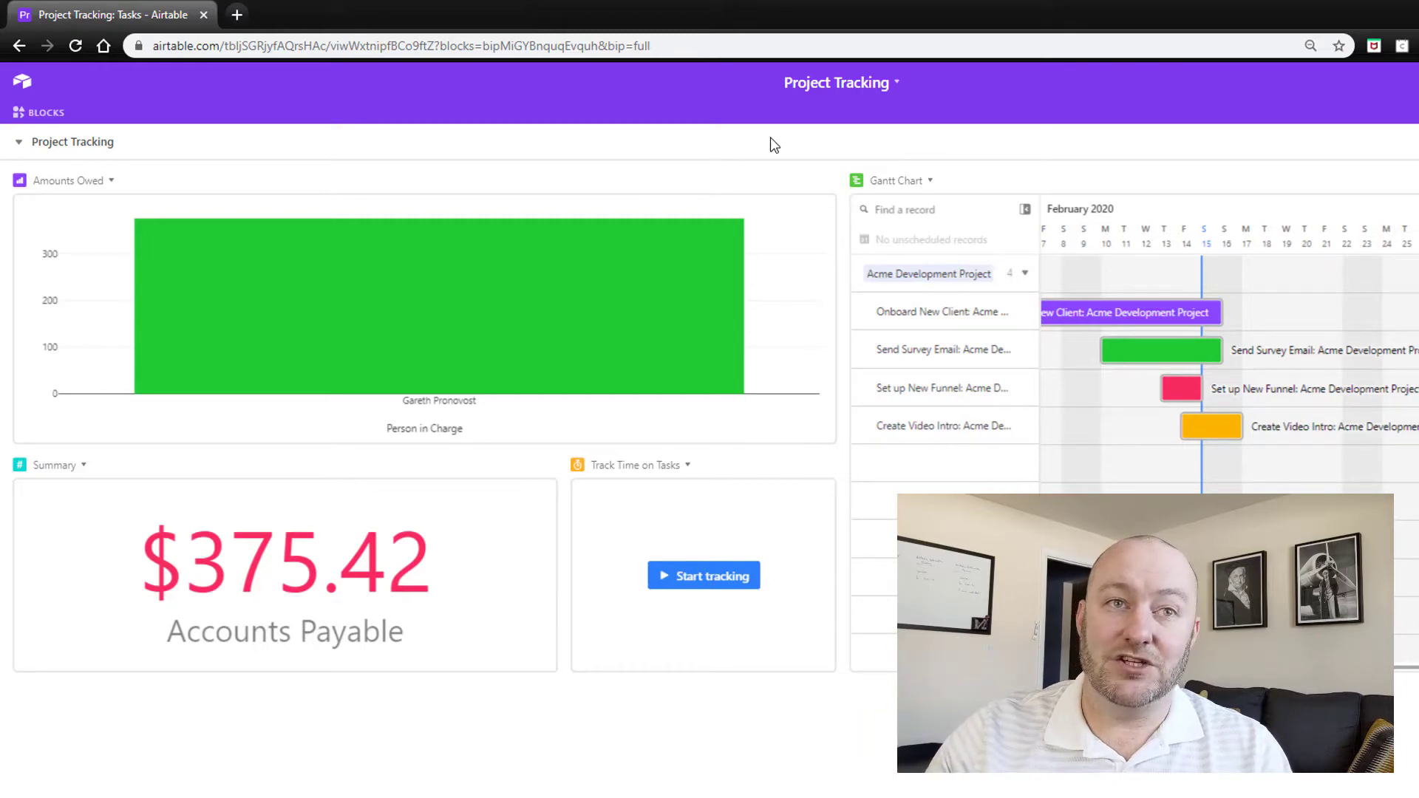
# Hide the Blocks dashboard to show the four Acme Development Project task records in the Tasks grid.
pyautogui.moveTo(340, 250)
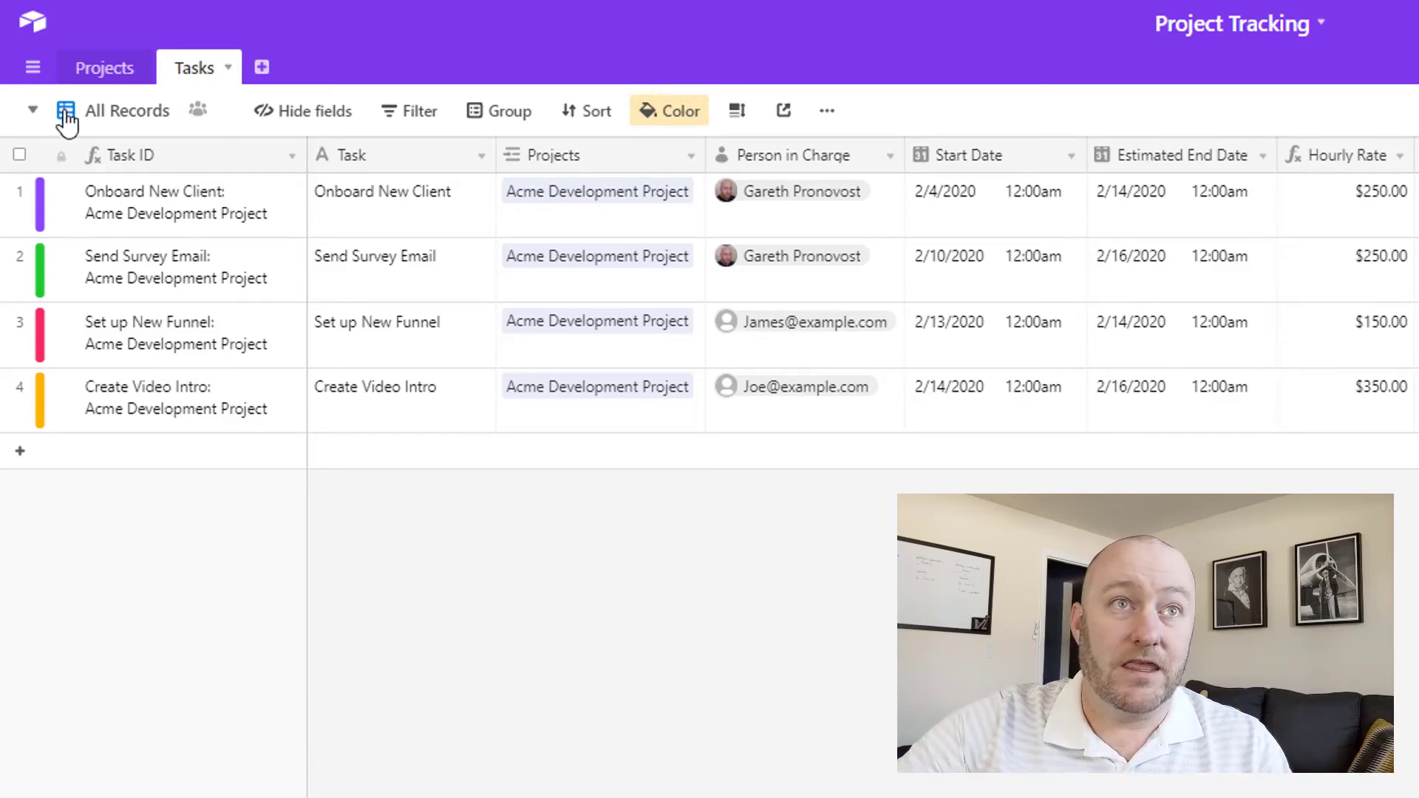
pyautogui.click(93, 66)
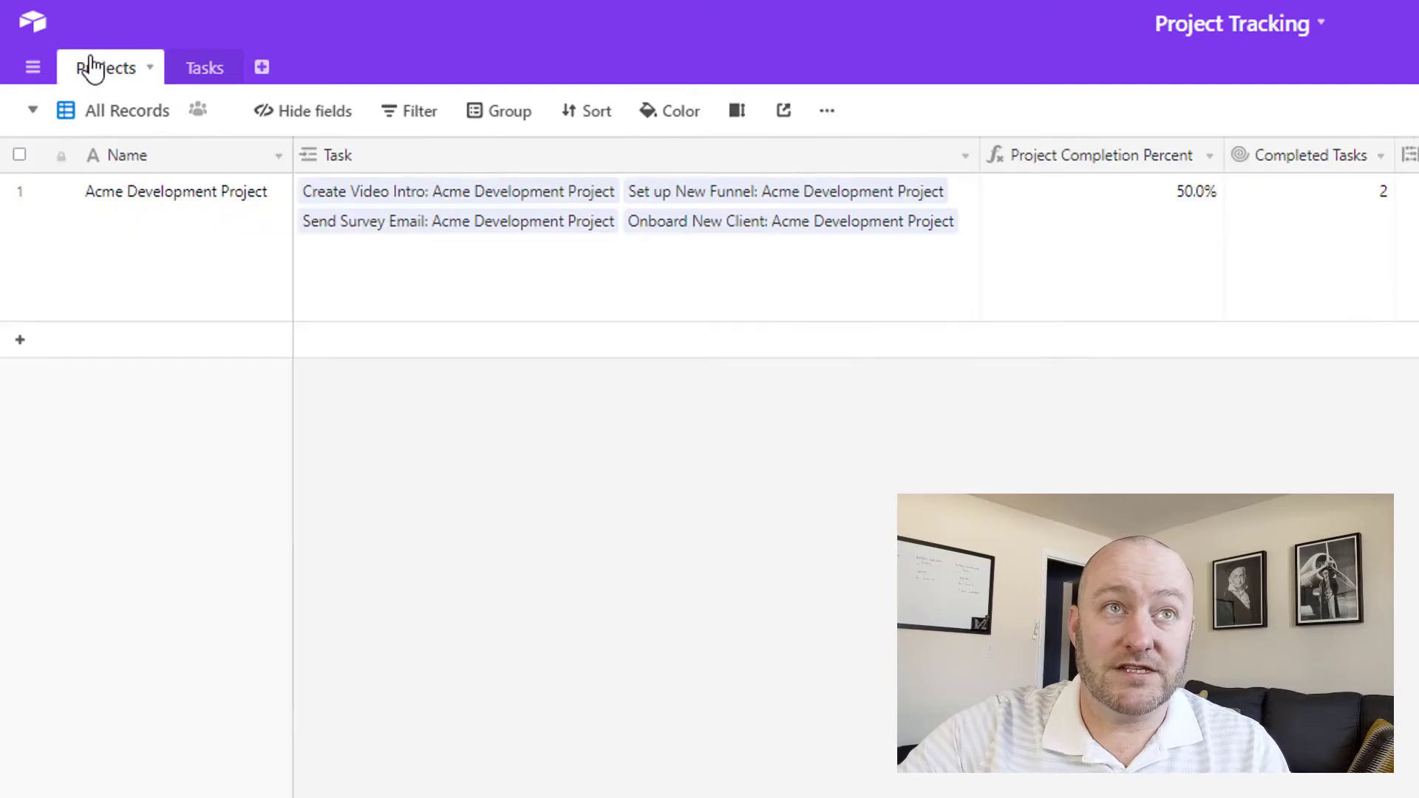
pyautogui.click(200, 70)
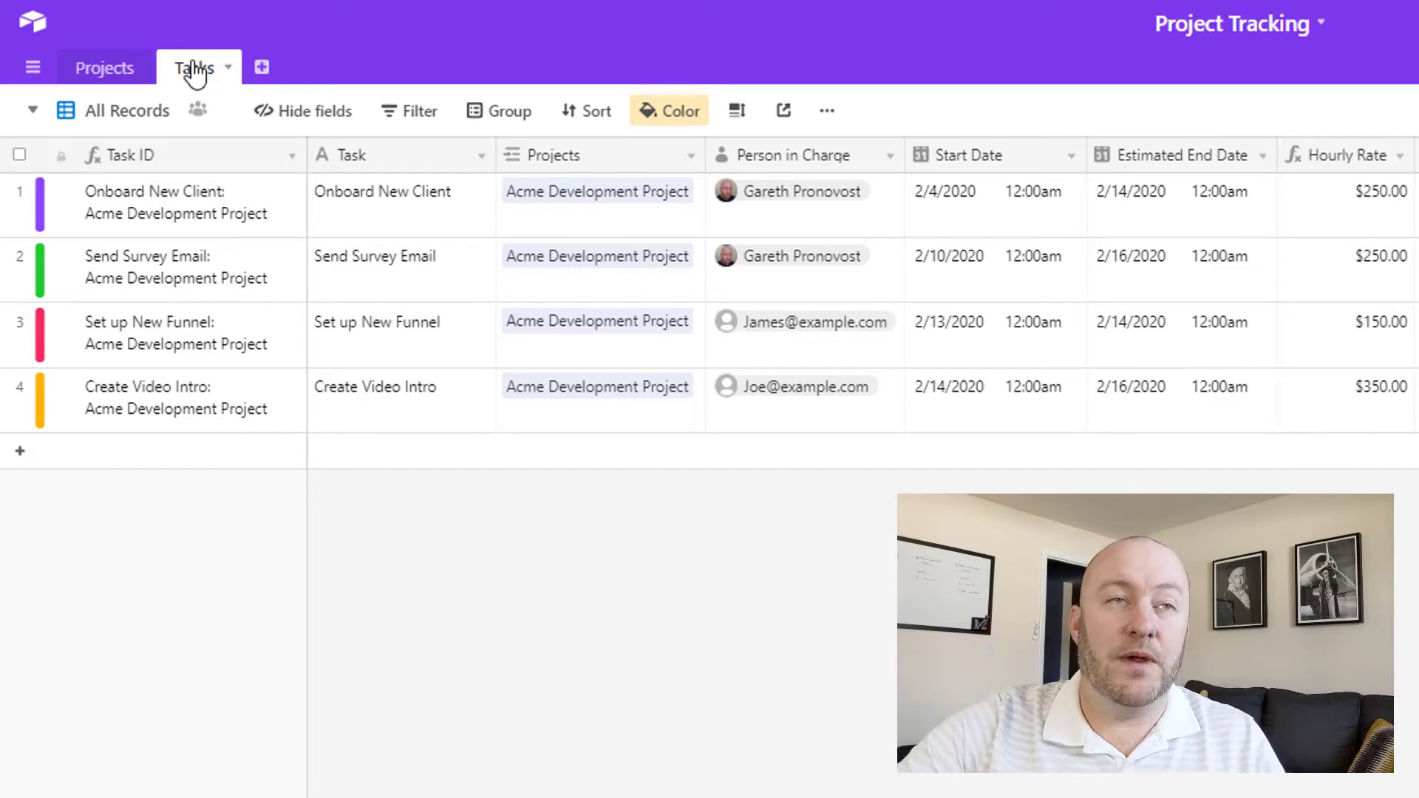
pyautogui.click(130, 68)
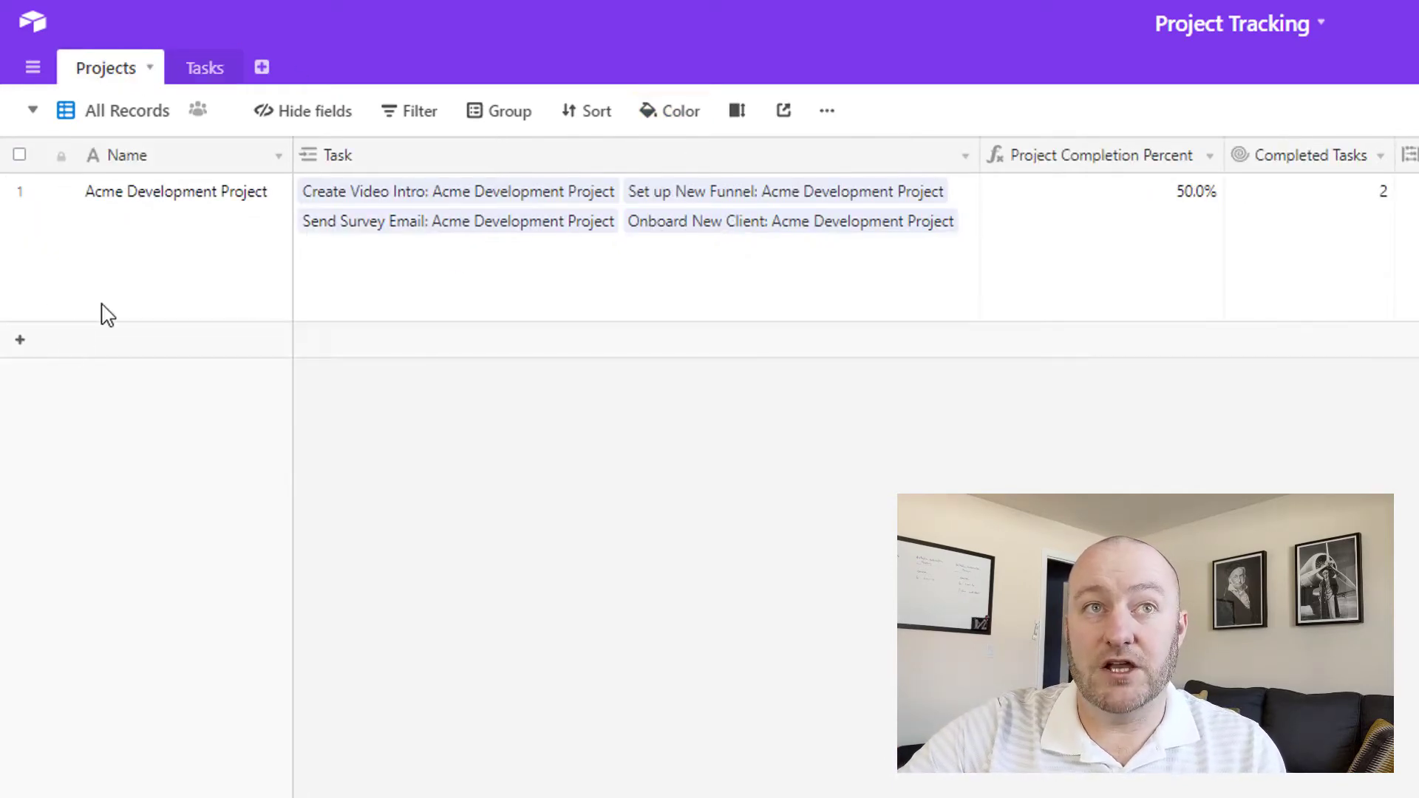
pyautogui.doubleClick(549, 185)
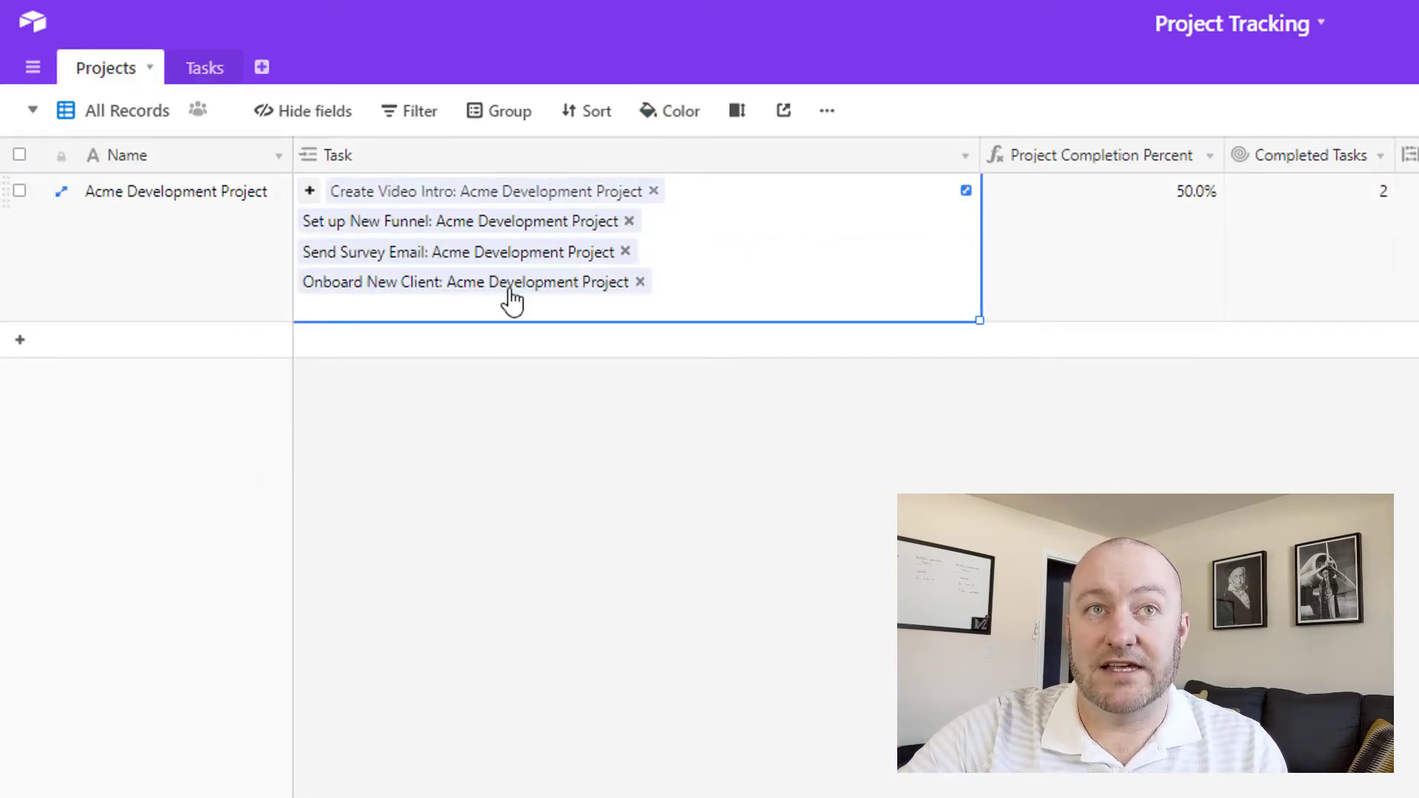
pyautogui.click(193, 65)
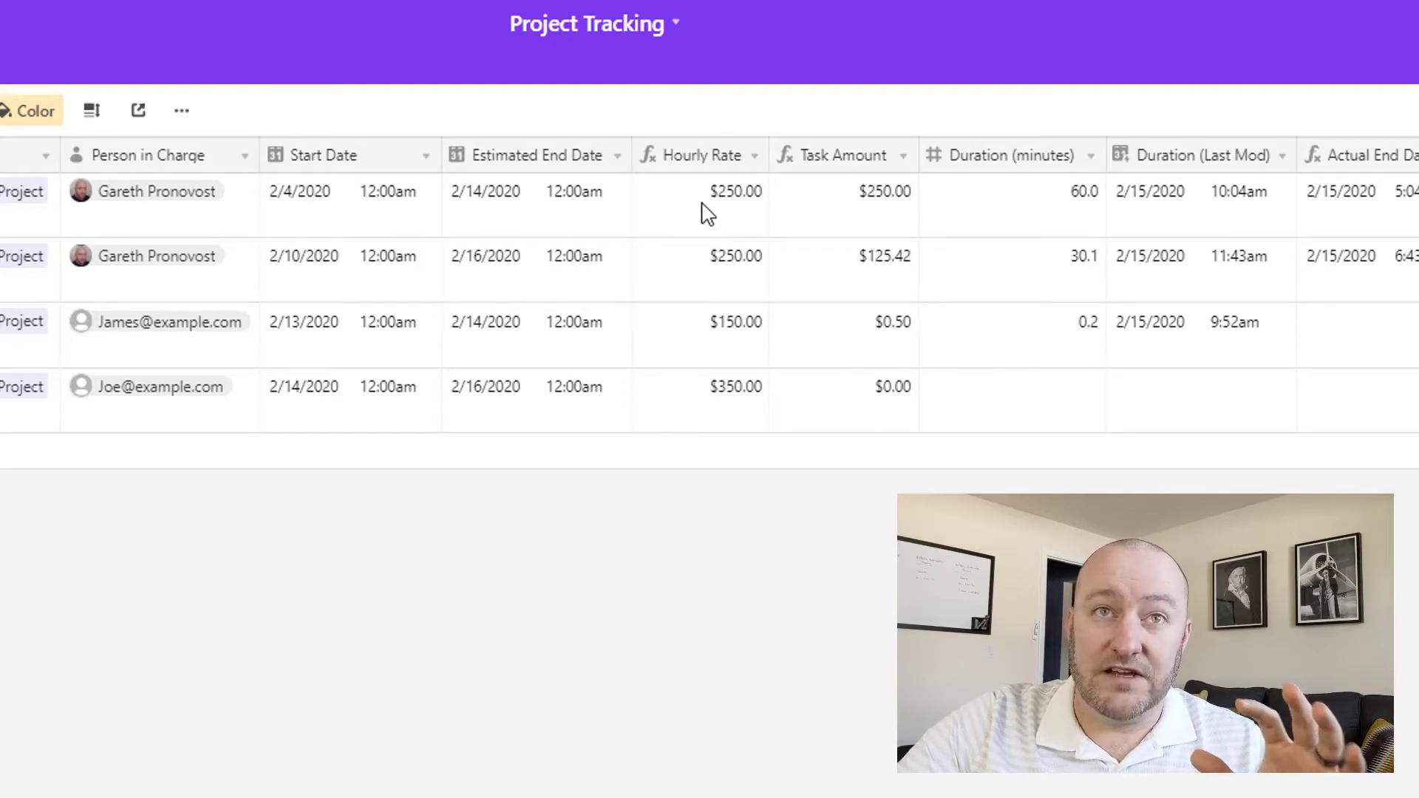
pyautogui.doubleClick(723, 165)
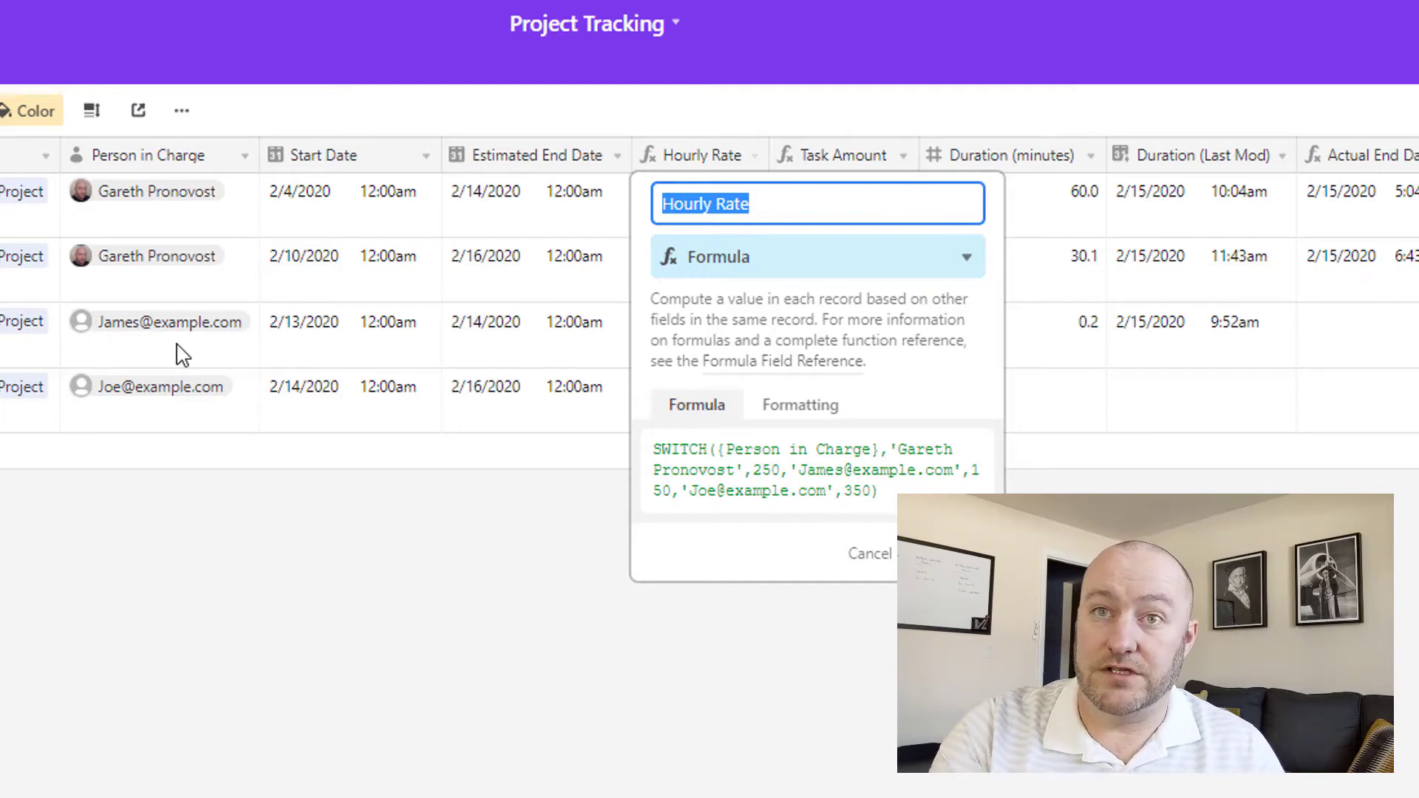
pyautogui.click(871, 554)
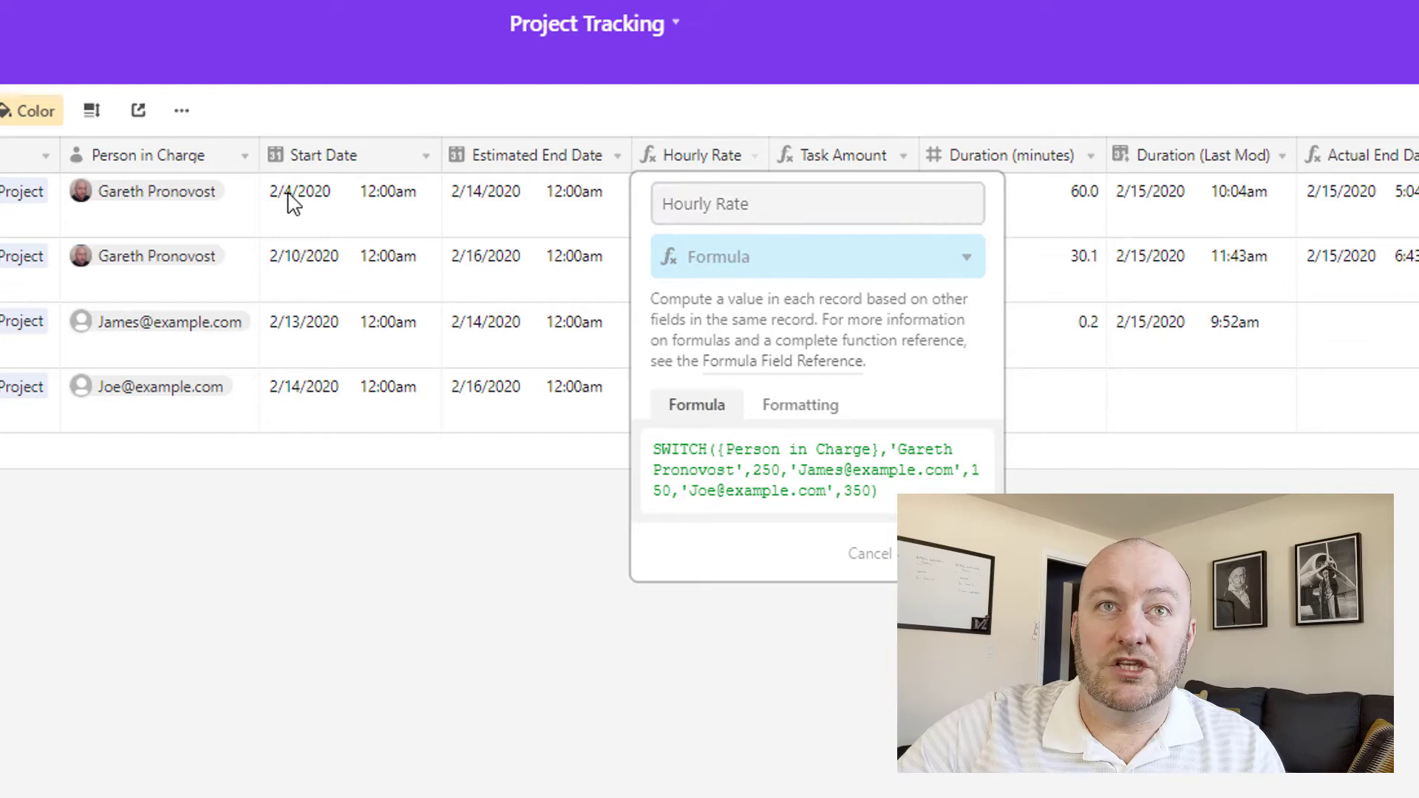
pyautogui.doubleClick(201, 229)
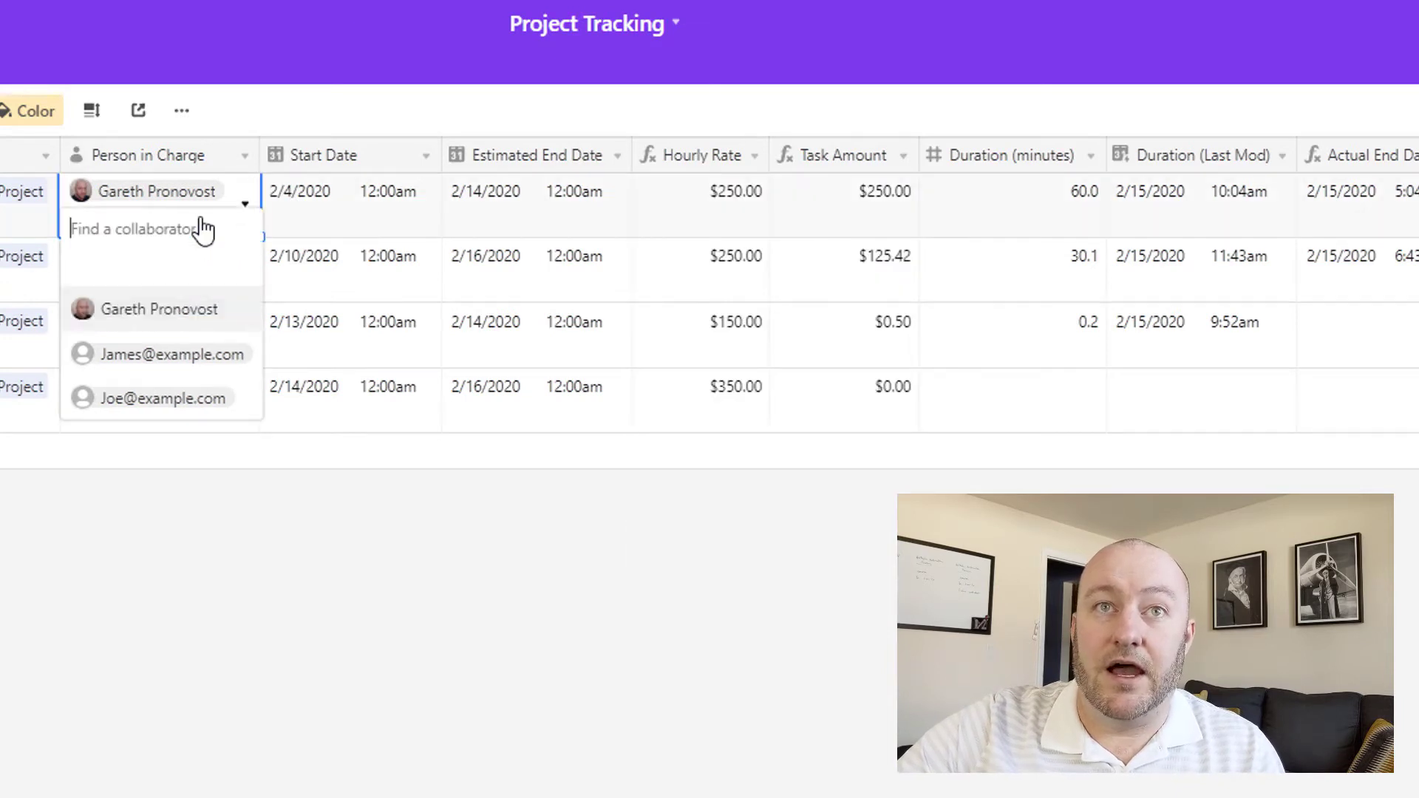
pyautogui.click(185, 354)
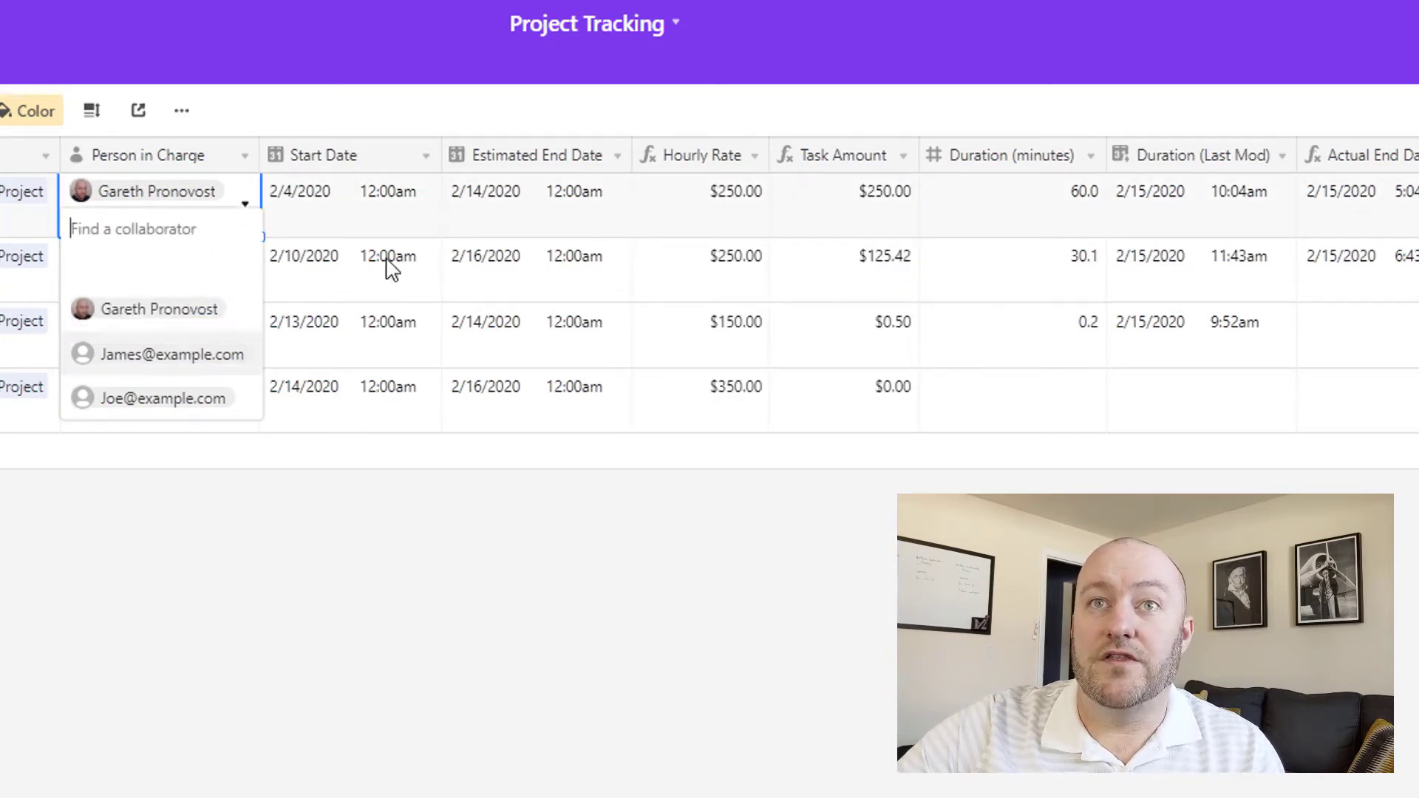
pyautogui.click(723, 224)
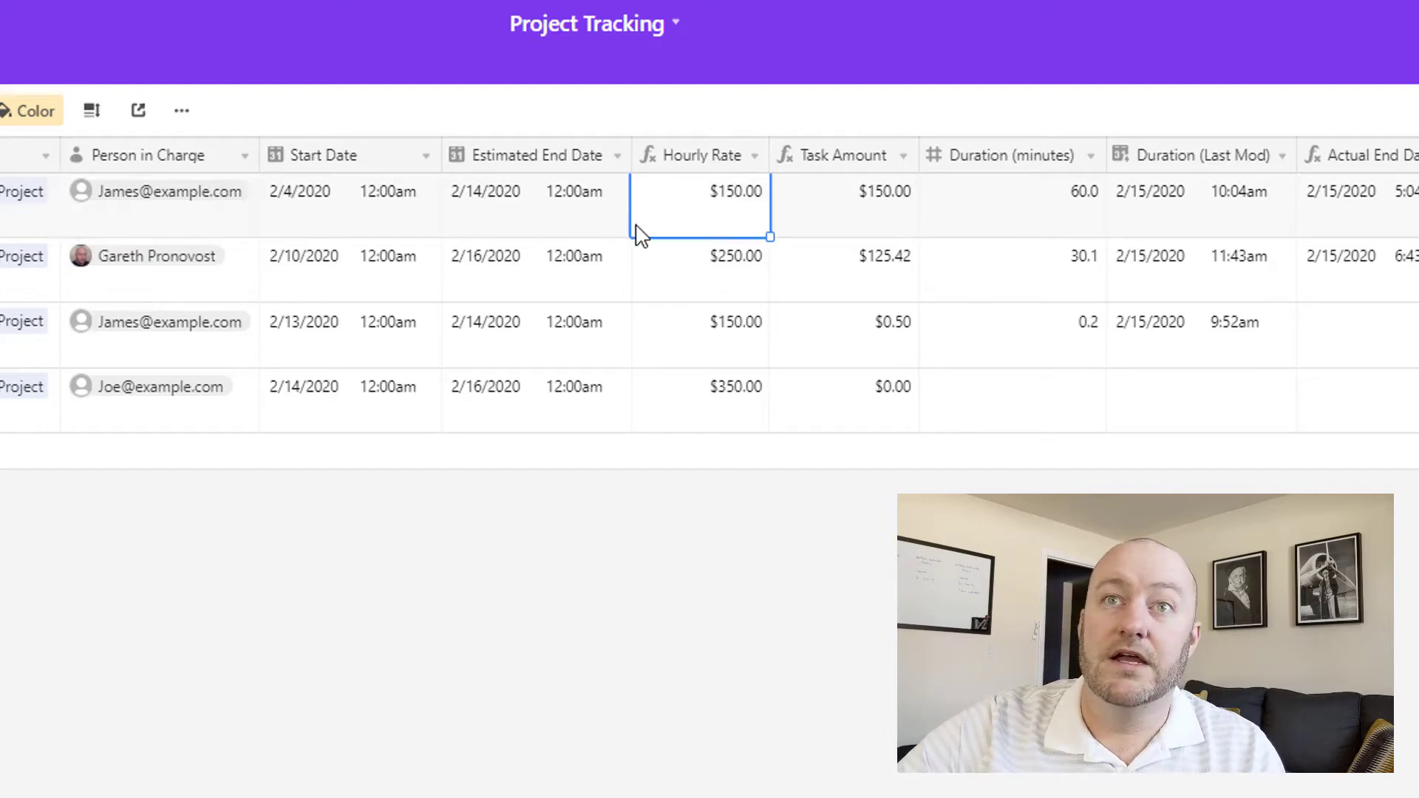
pyautogui.doubleClick(141, 204)
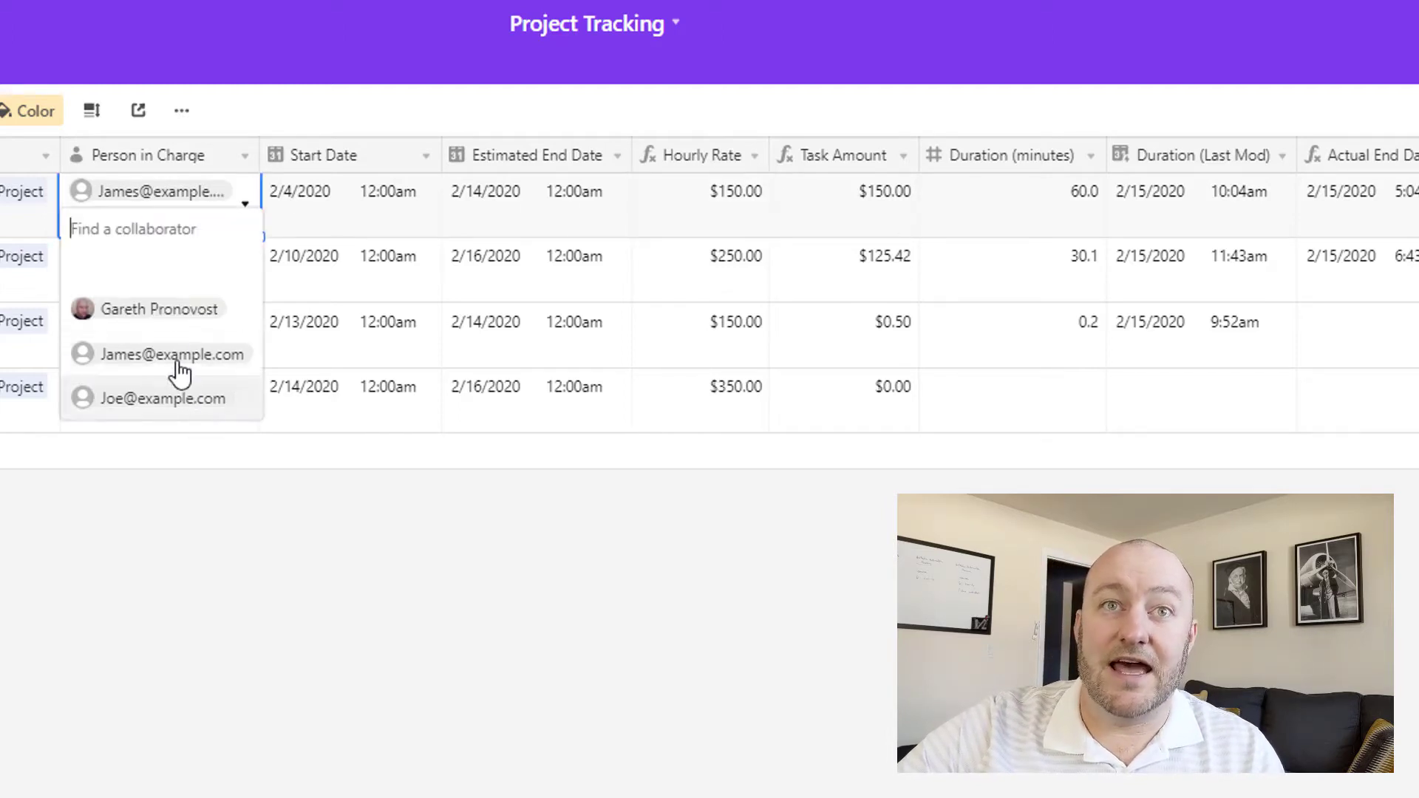
pyautogui.click(178, 308)
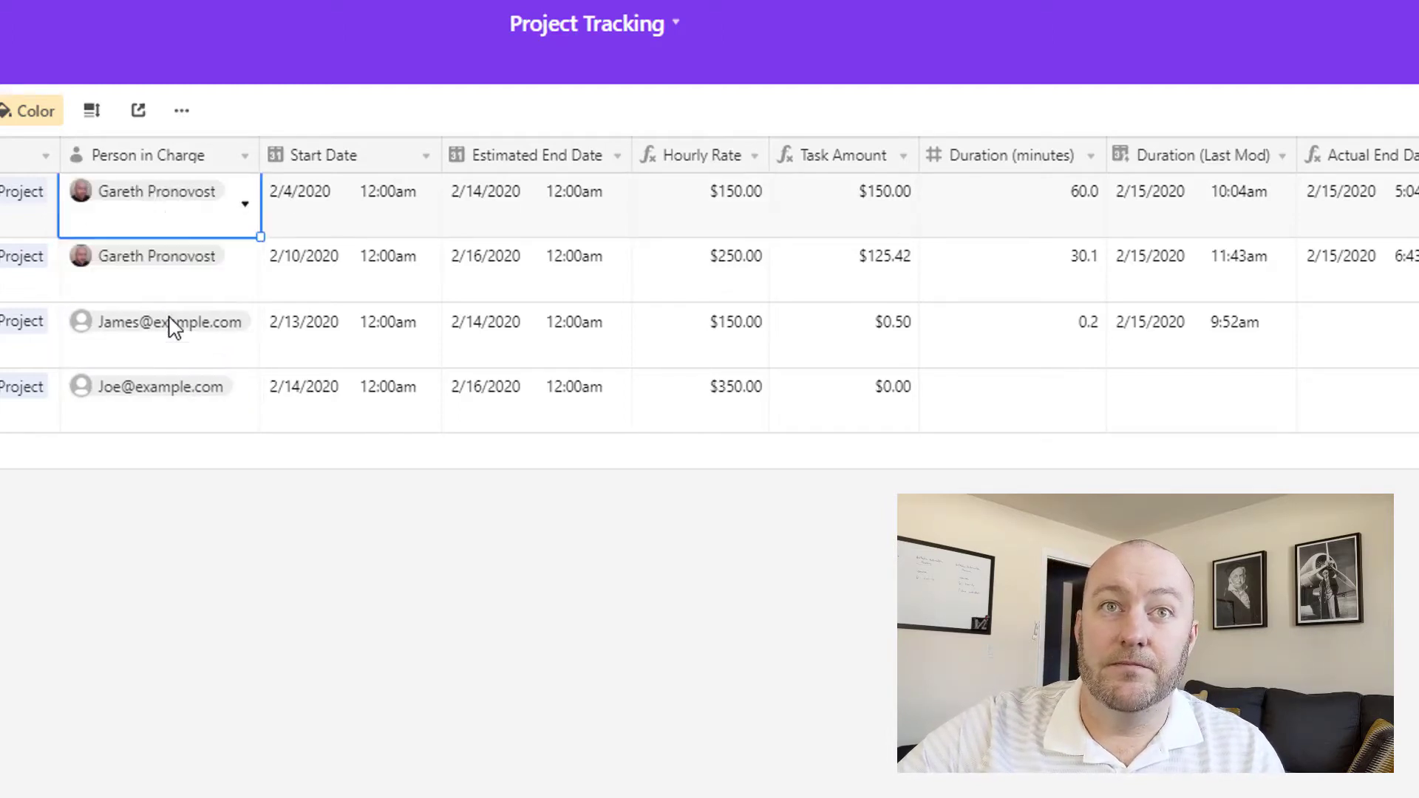
pyautogui.click(961, 216)
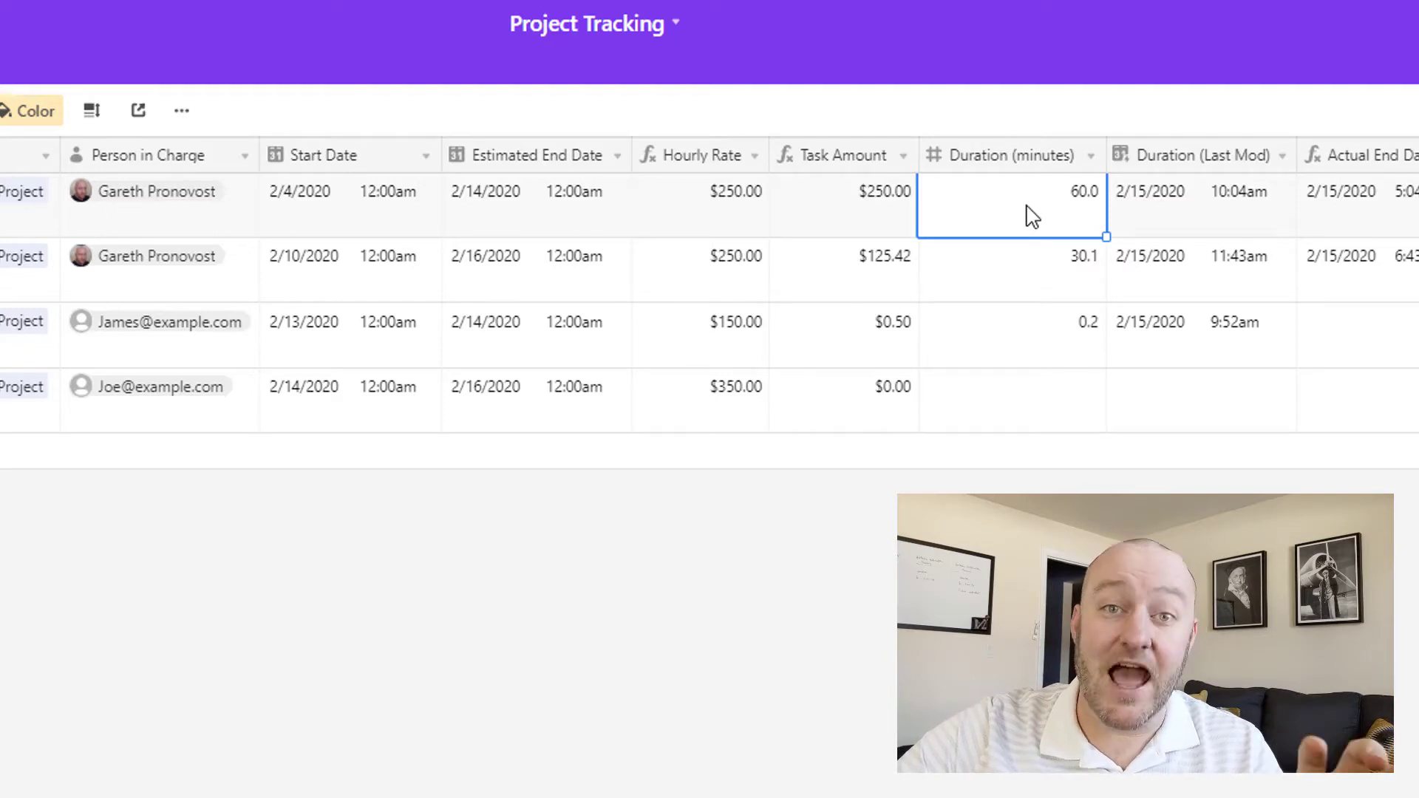
pyautogui.click(714, 221)
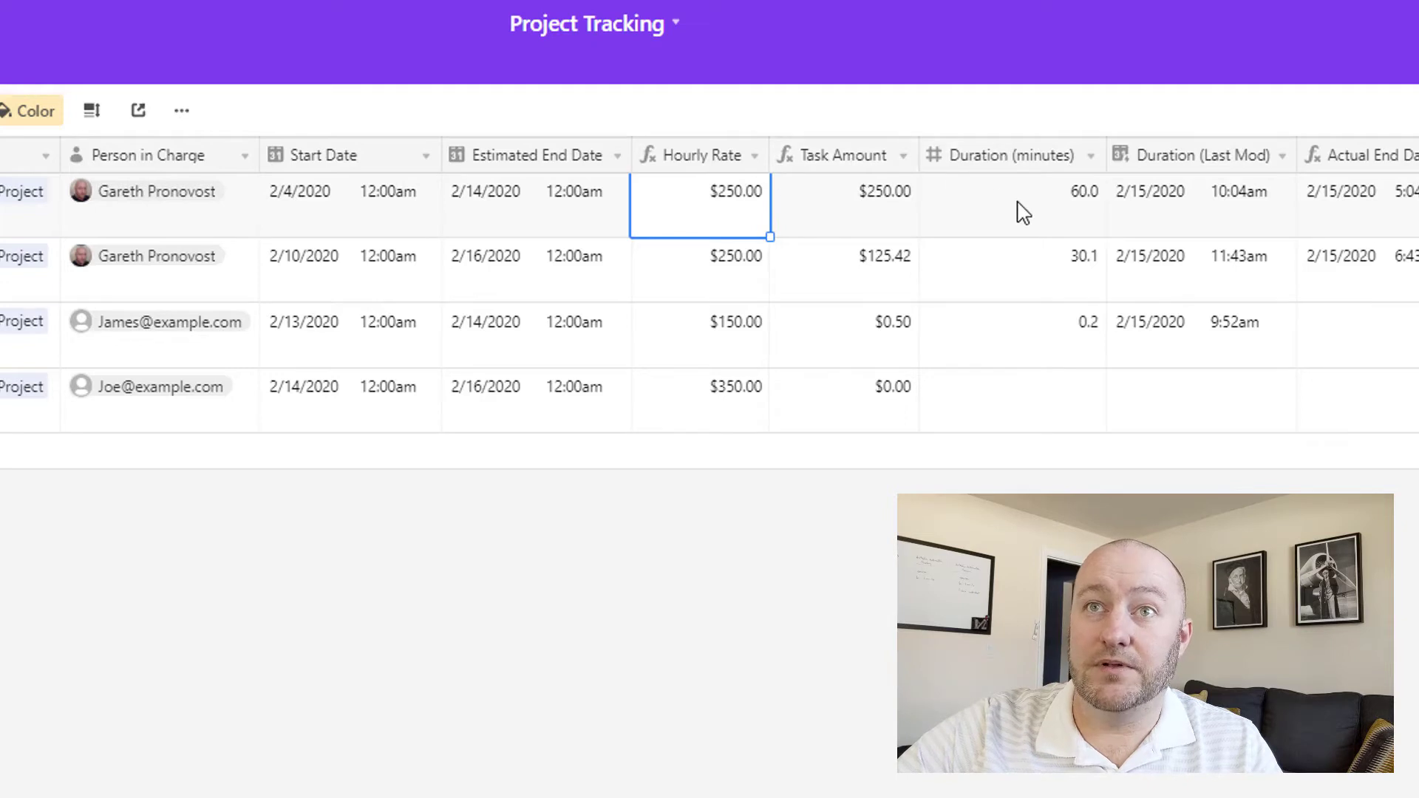
pyautogui.doubleClick(835, 157)
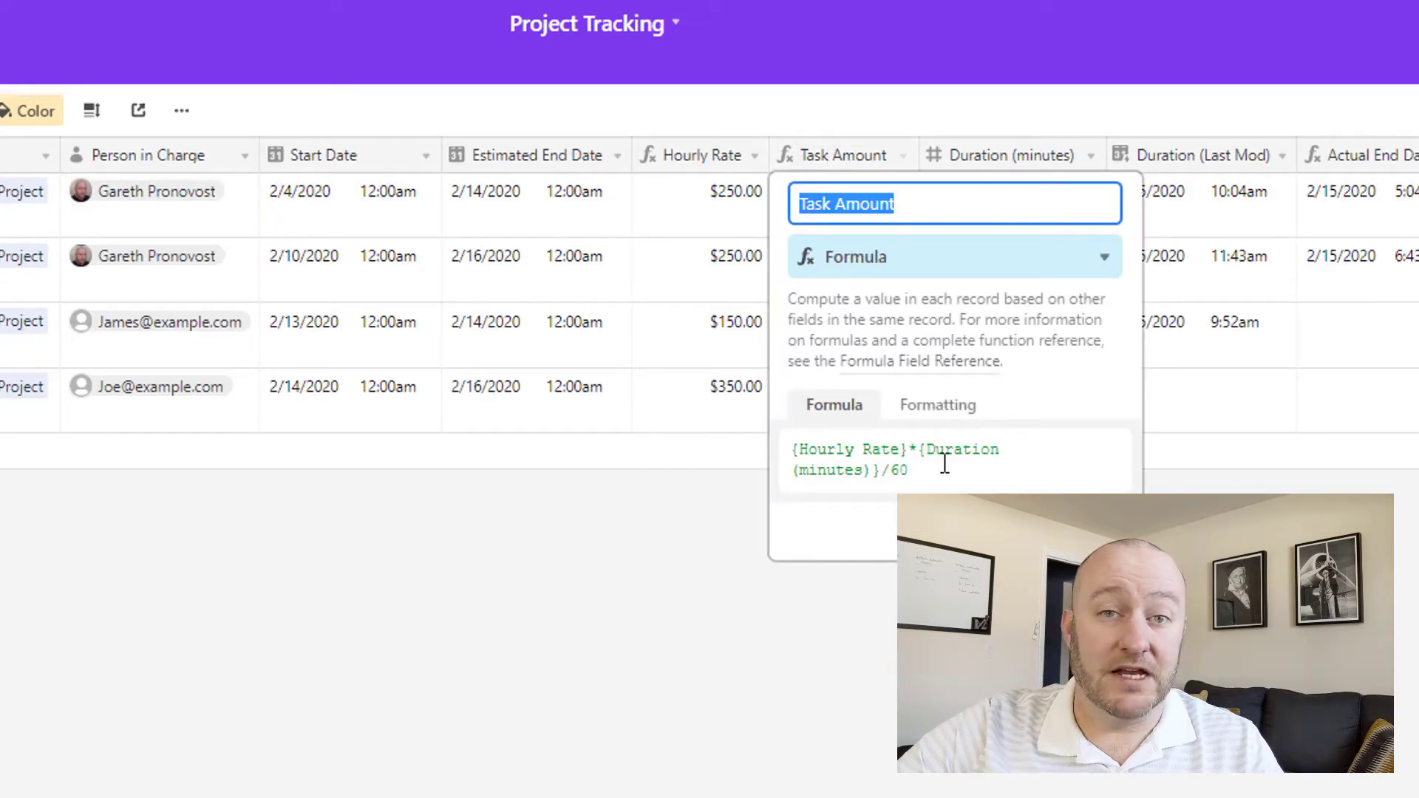
pyautogui.press('Return')
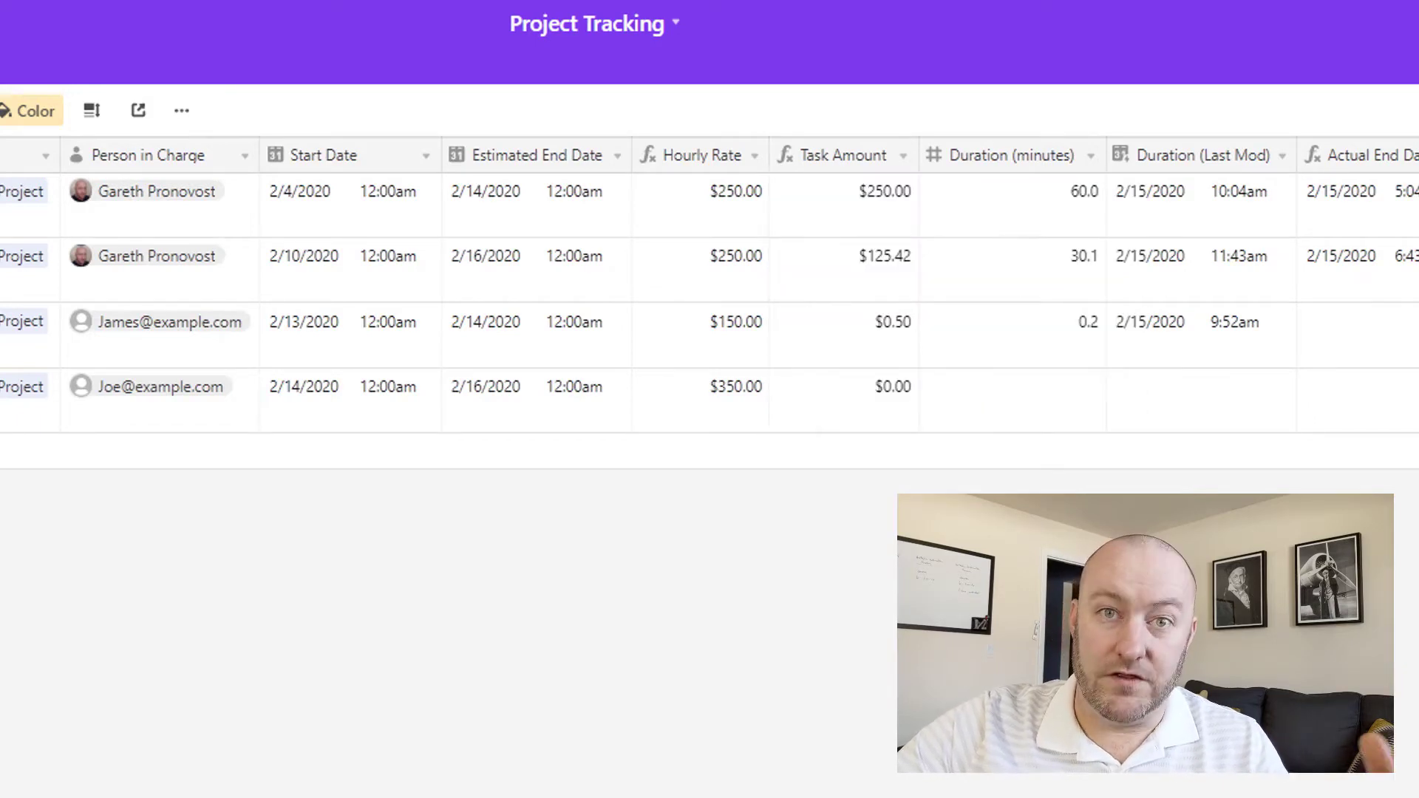
pyautogui.click(873, 218)
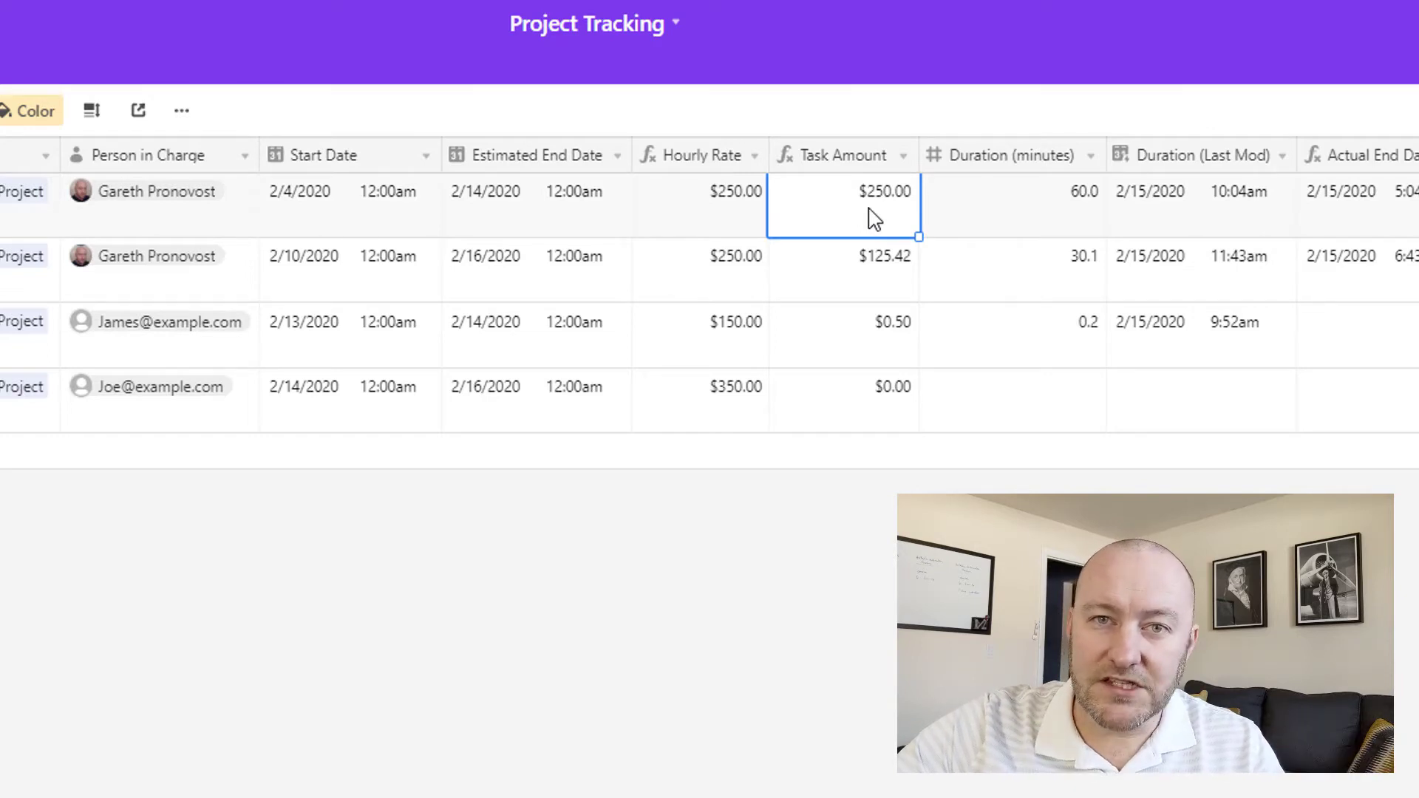
pyautogui.click(1167, 229)
pyautogui.press('Right')
pyautogui.press('Right')
pyautogui.press('Right')
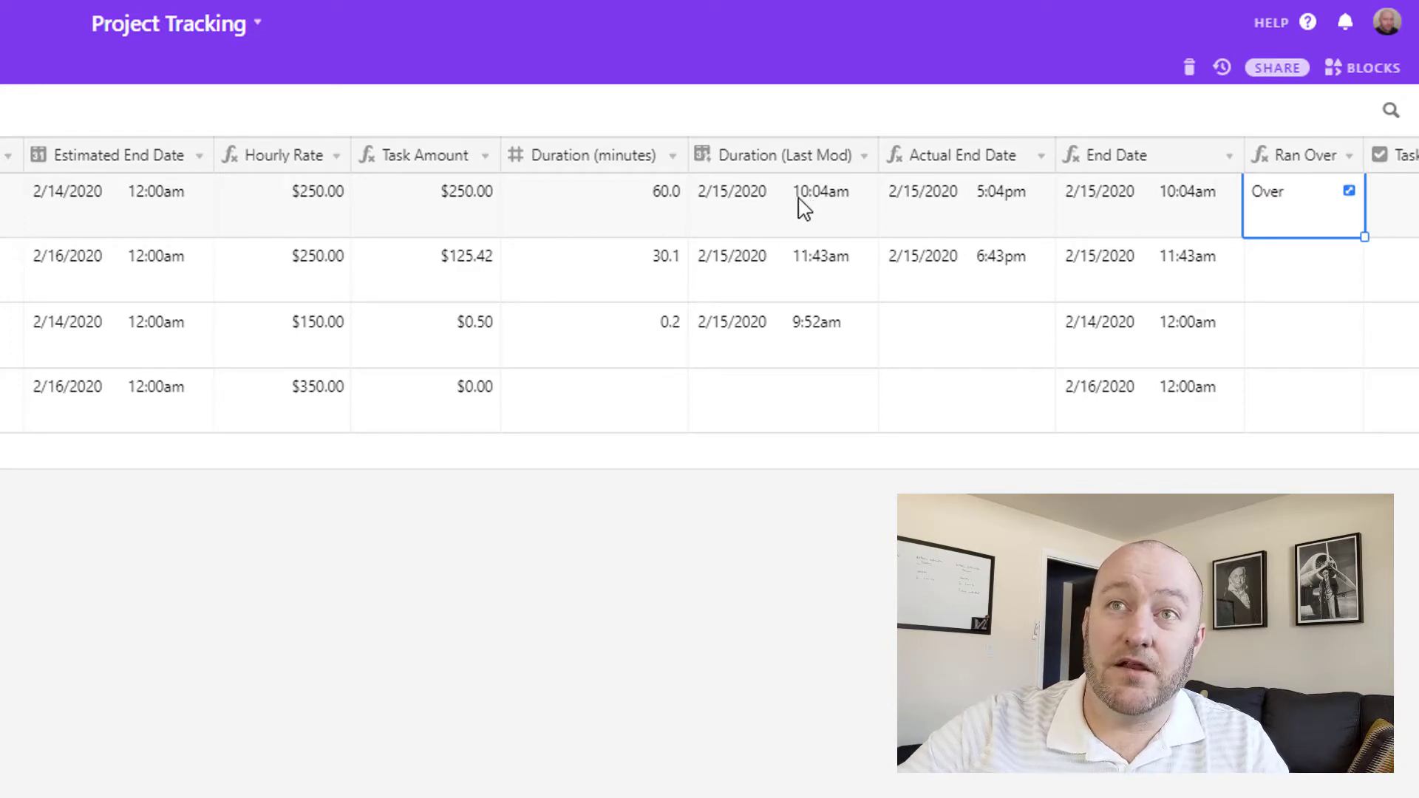
# Enter 62 as the first task's duration, raising its Task Amount to $258.33.
pyautogui.click(651, 206)
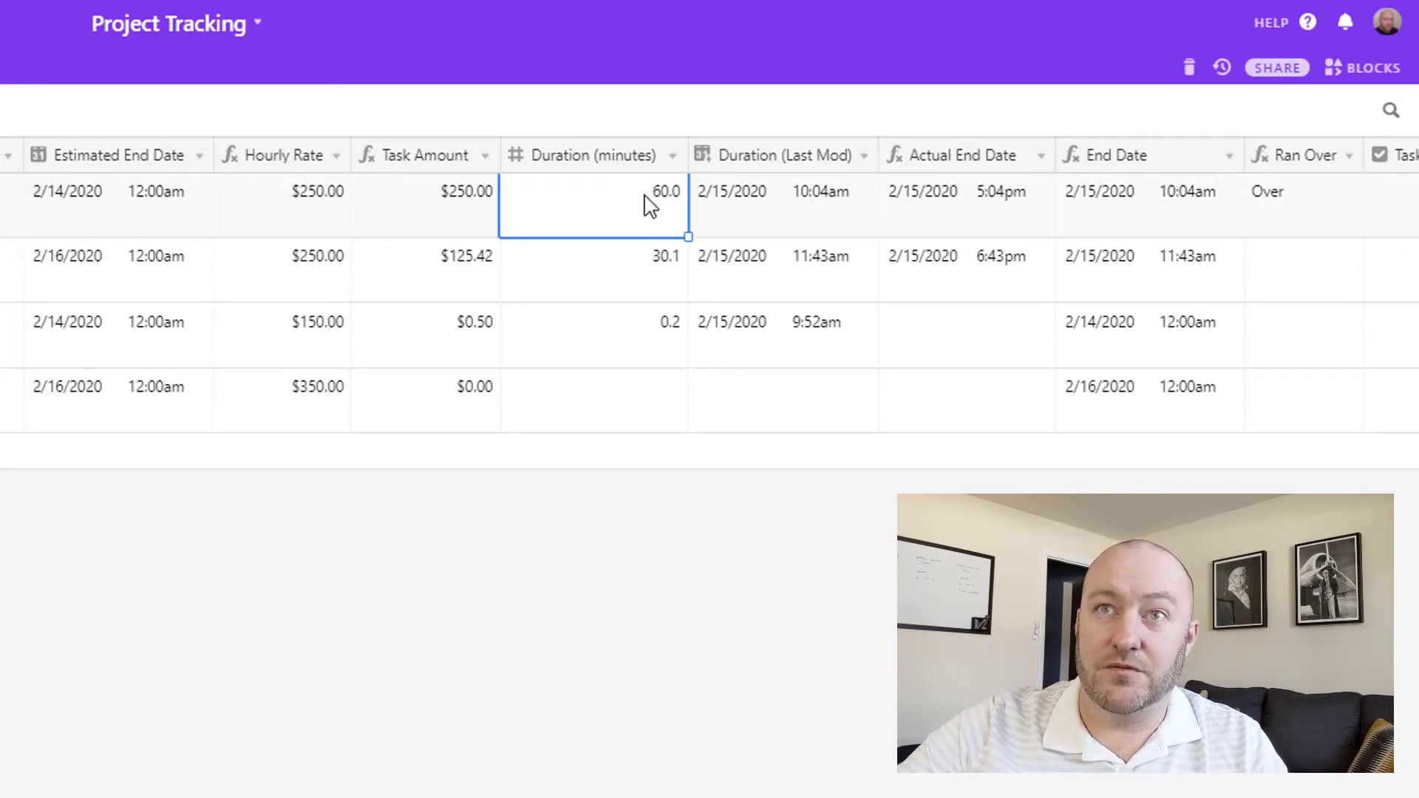
pyautogui.write('62')
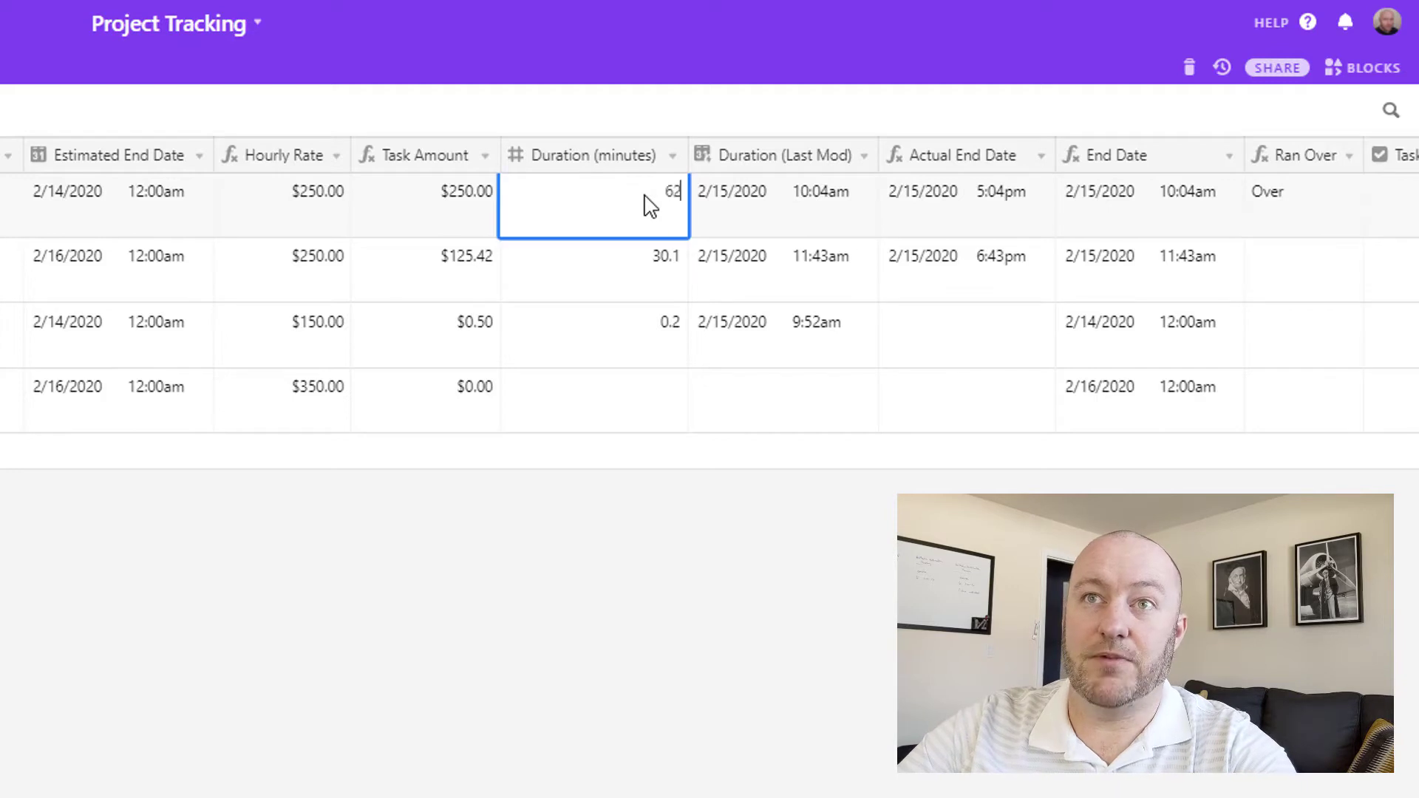
pyautogui.press('Tab')
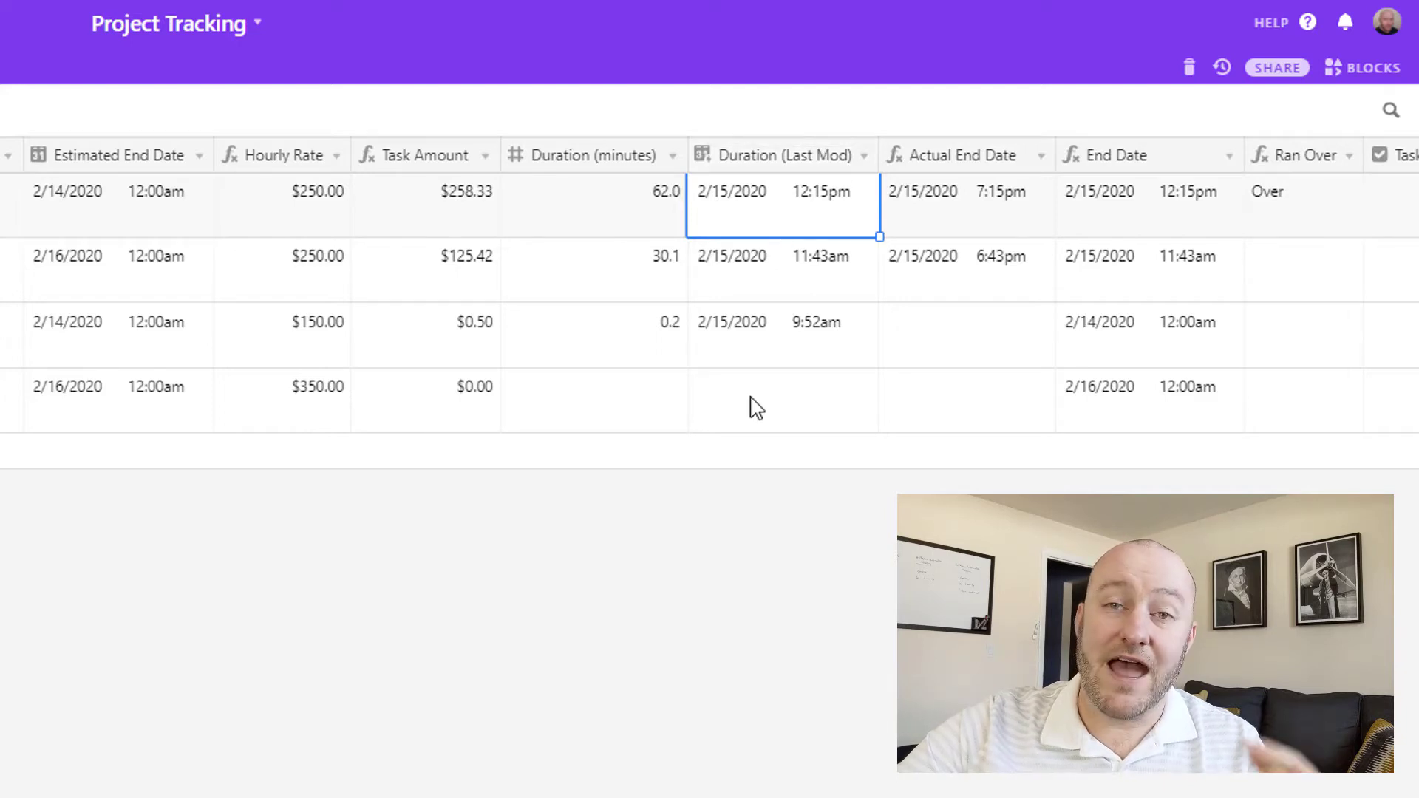
# Inspect the Duration (Last Mod) field settings, then move along row 1 toward the Paid checkbox.
pyautogui.click(862, 157)
pyautogui.click(822, 204)
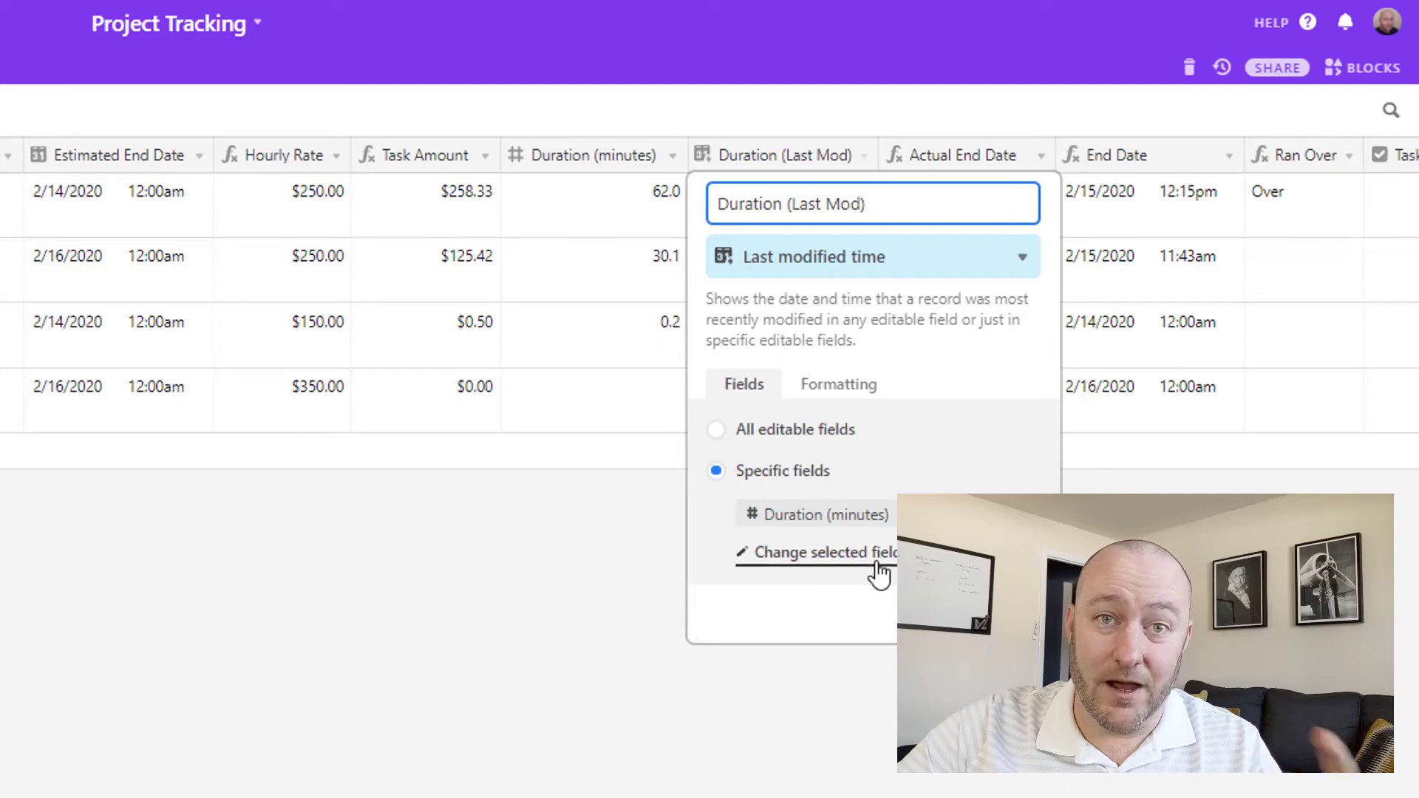
pyautogui.press('Return')
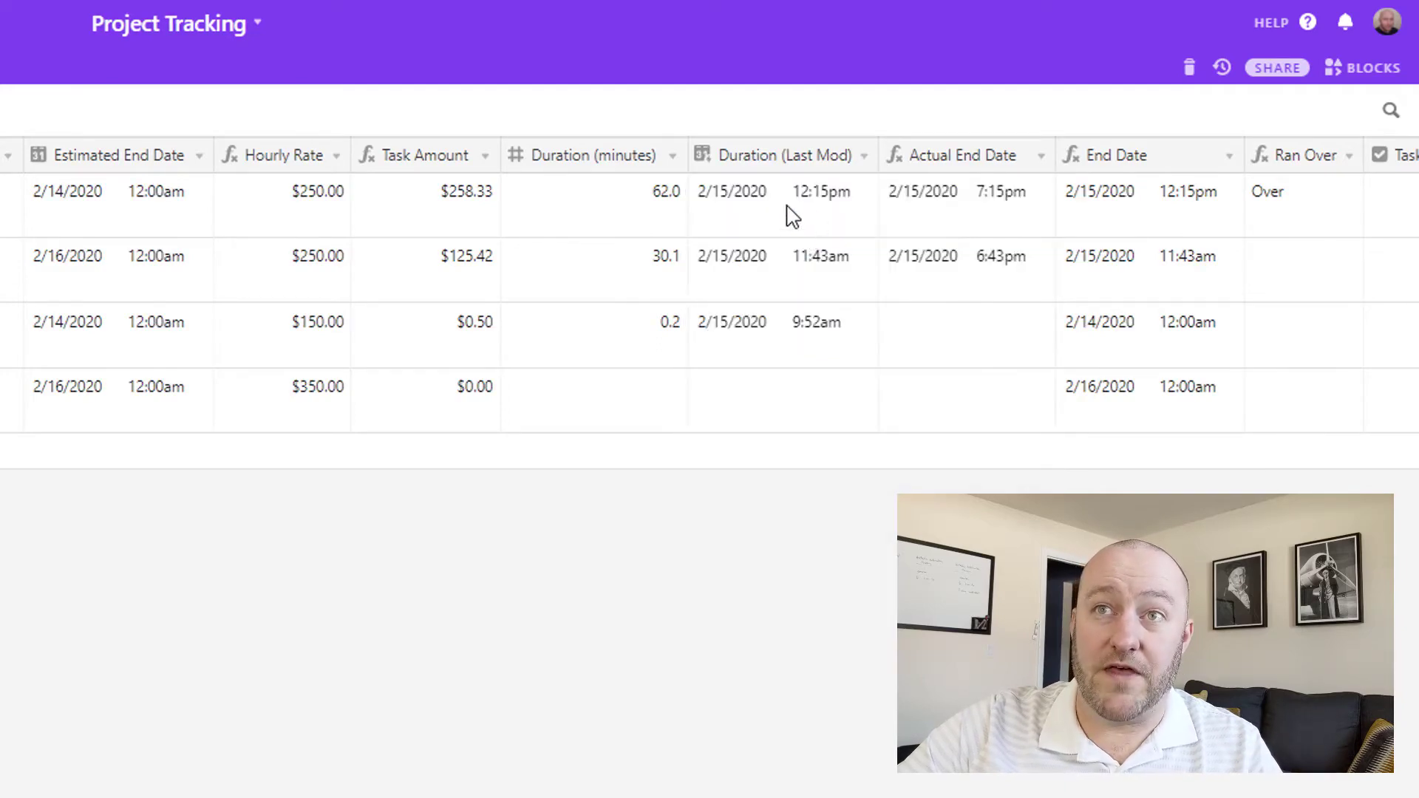
pyautogui.click(957, 222)
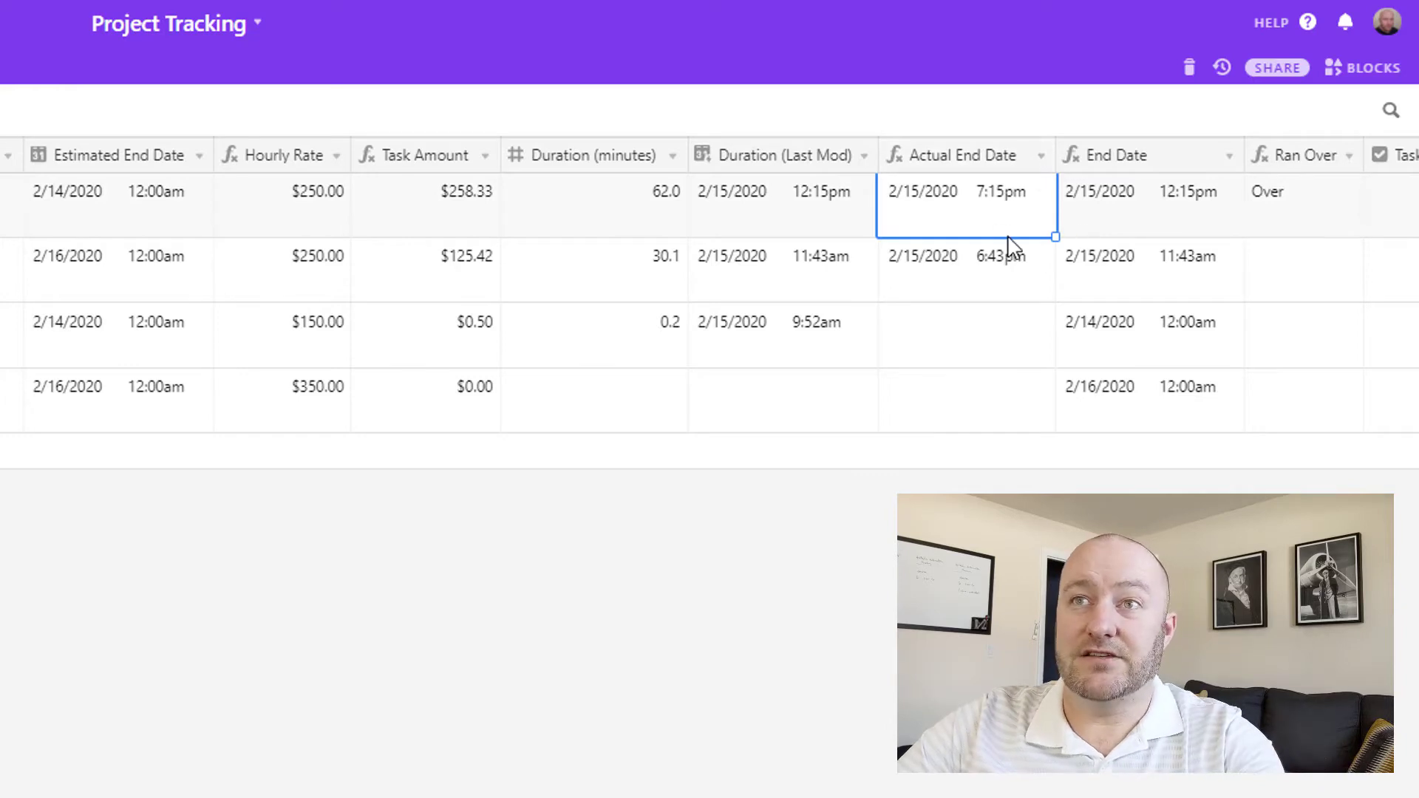
pyautogui.press('Right')
pyautogui.press('Right')
pyautogui.press('Right')
pyautogui.press('Right')
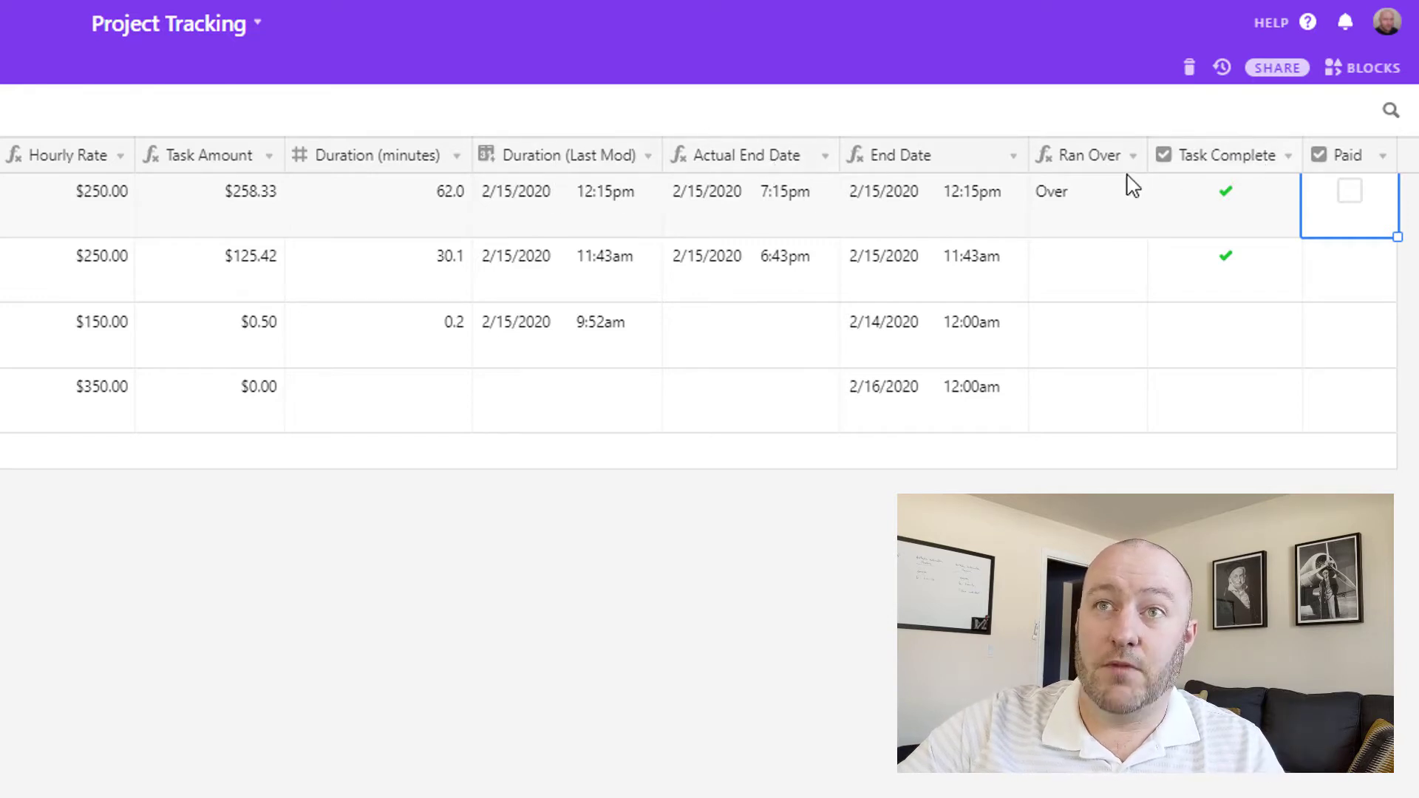
# Review the Actual End Date formula, then open End Date's formula falling back to Estimated End Date.
pyautogui.click(745, 209)
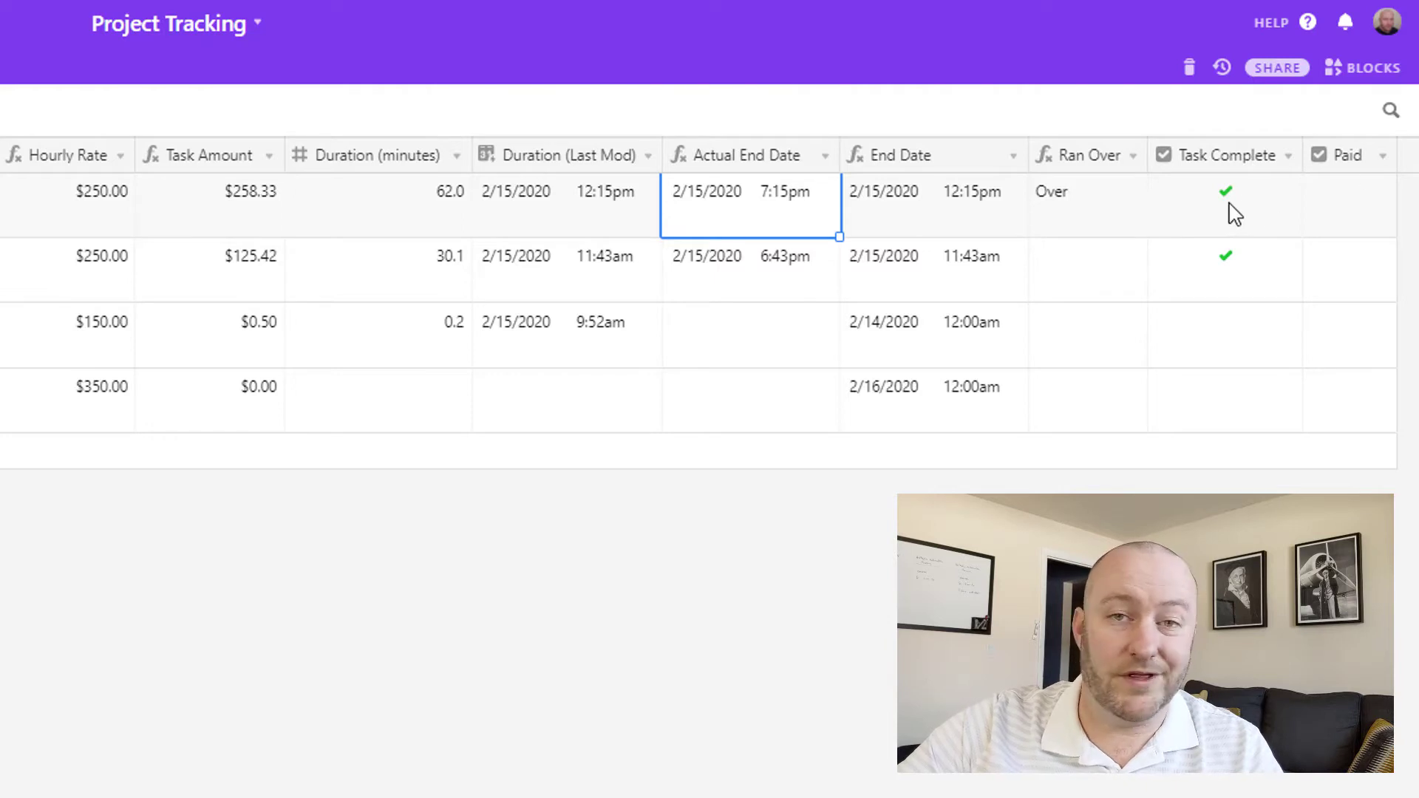
pyautogui.click(825, 155)
pyautogui.click(814, 196)
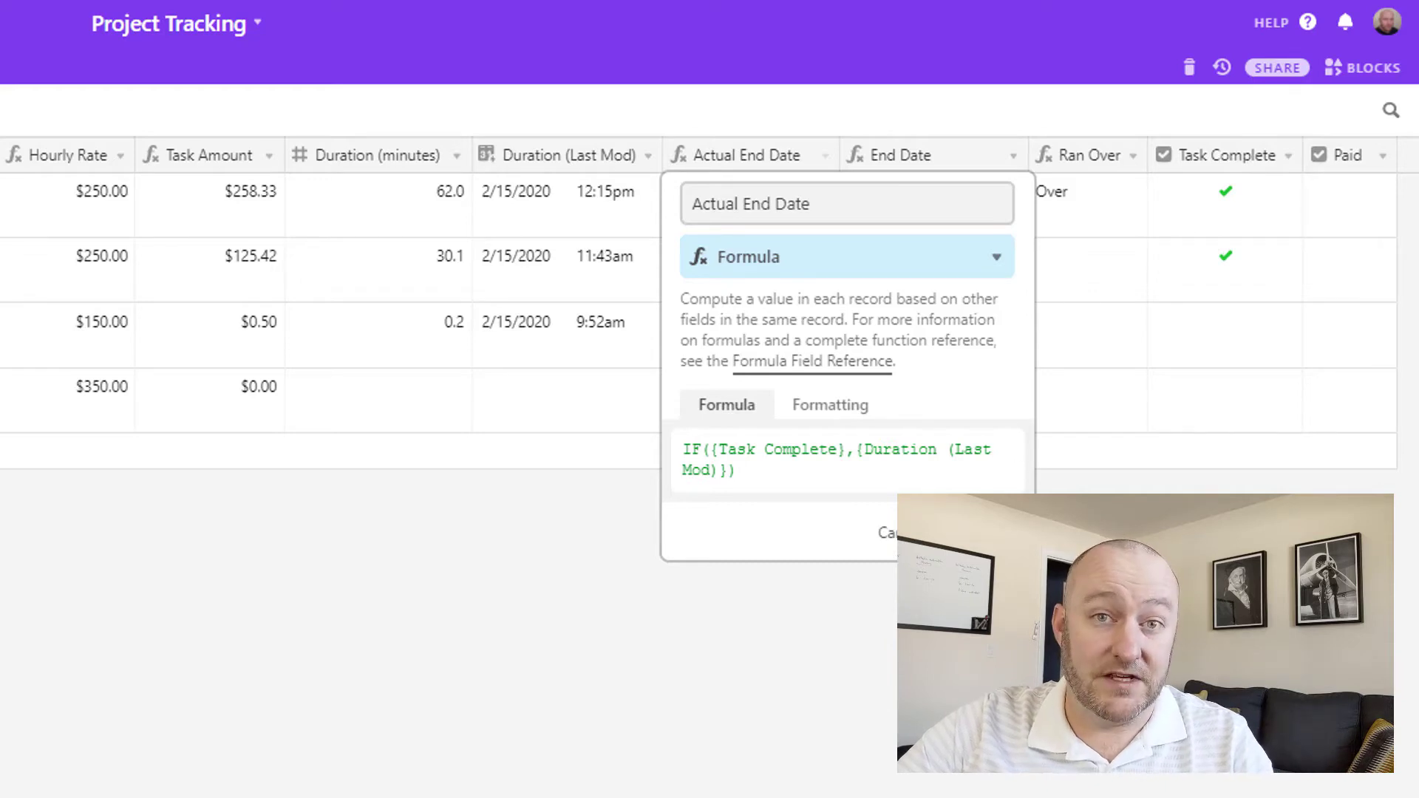
pyautogui.click(991, 532)
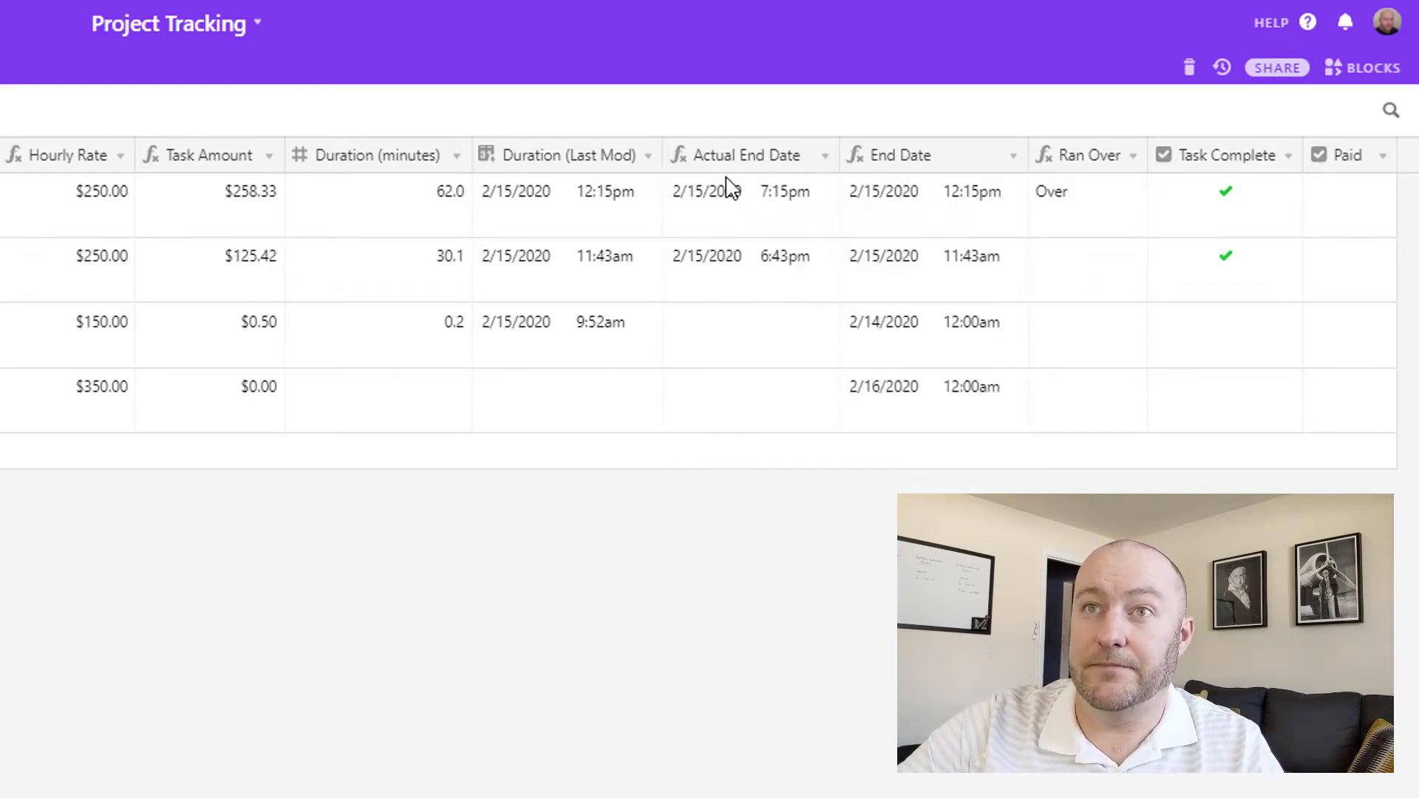
pyautogui.doubleClick(935, 164)
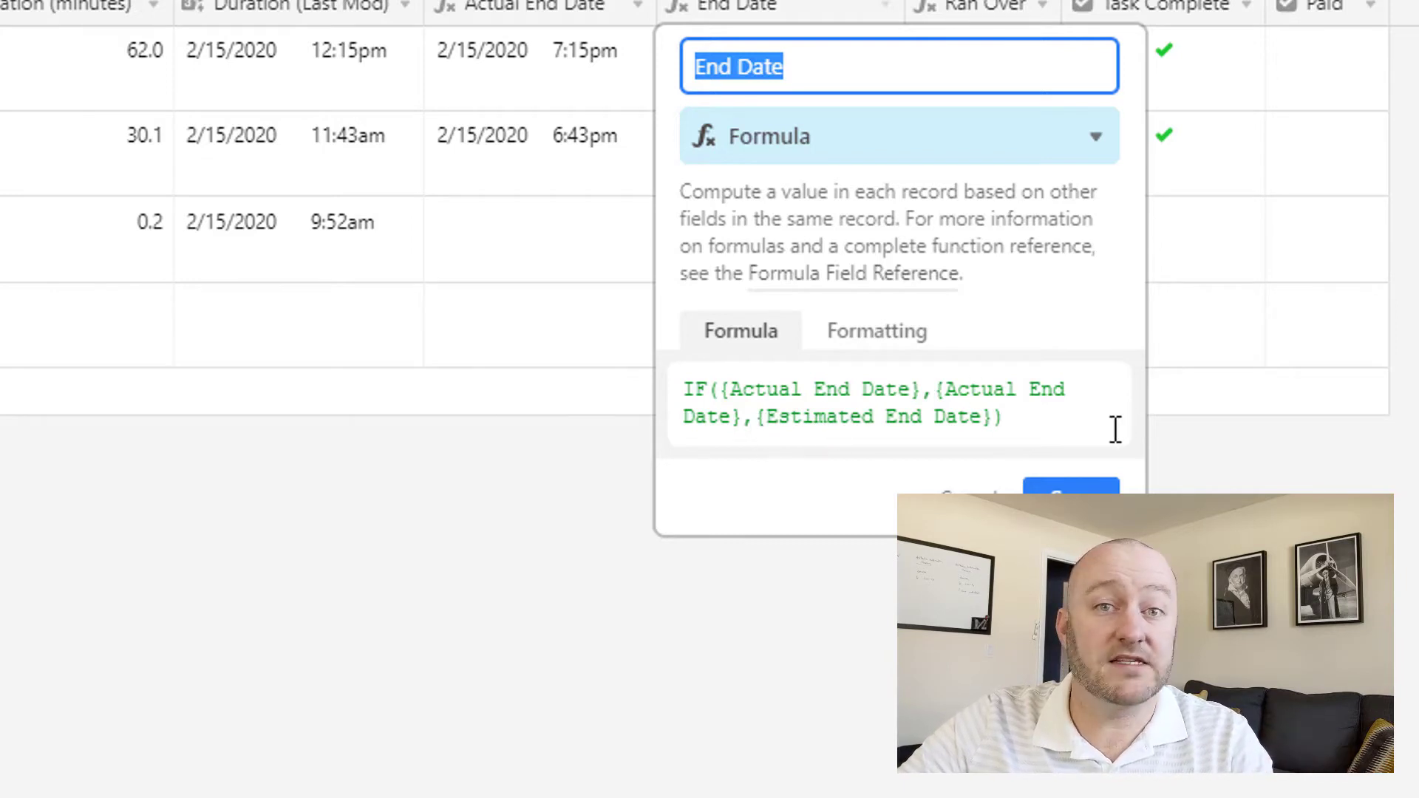
# Save the End Date formula, then review and save the Ran Over formula.
pyautogui.click(1071, 486)
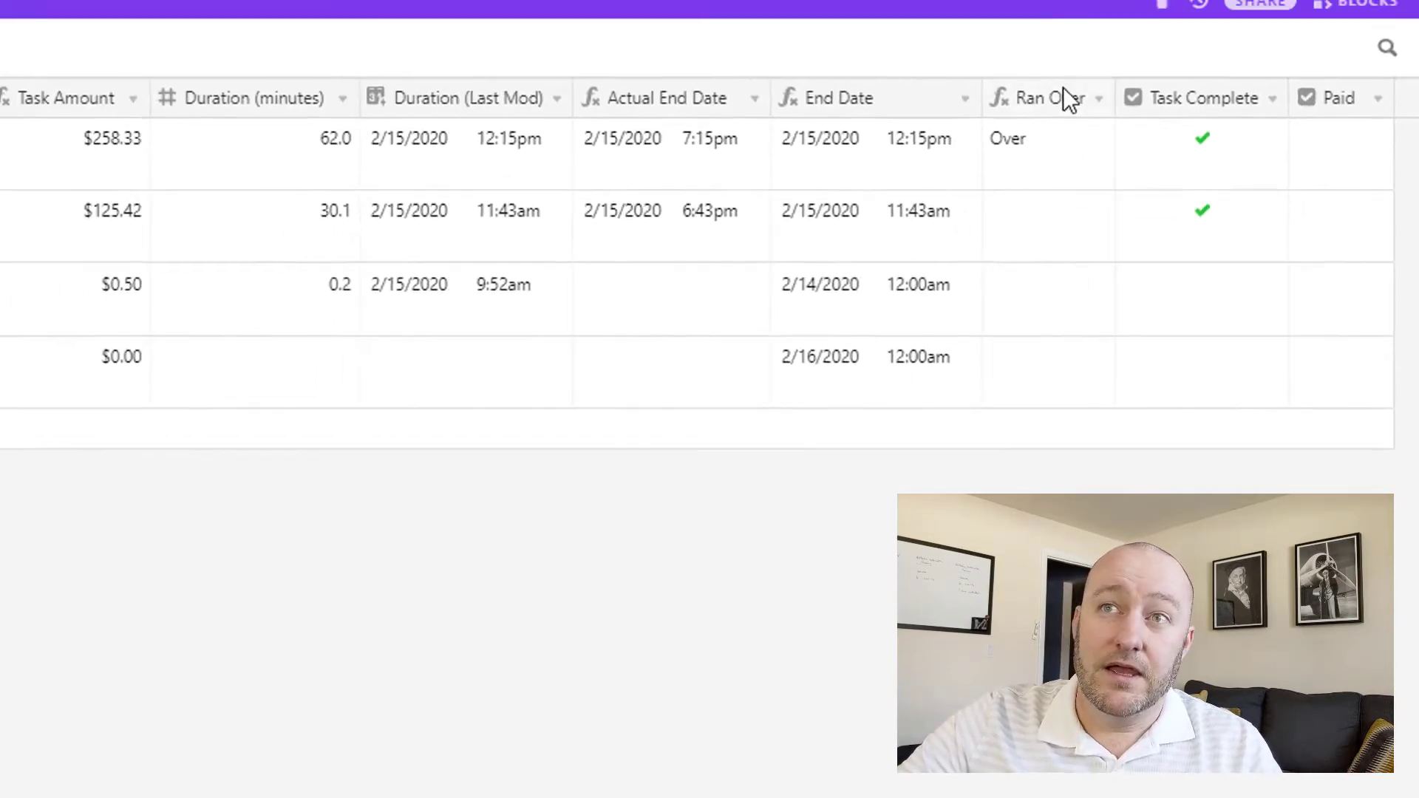
pyautogui.doubleClick(1111, 159)
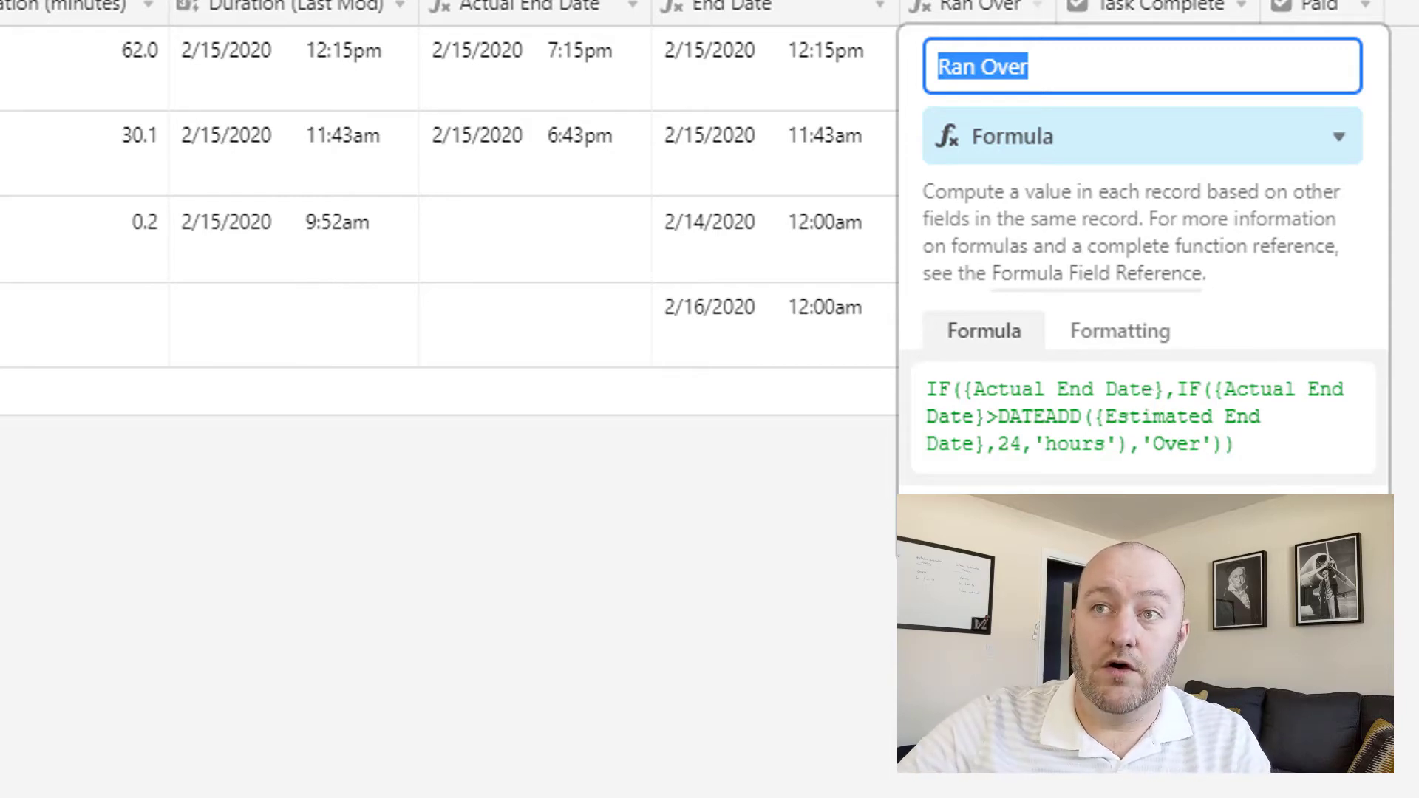
pyautogui.click(1339, 517)
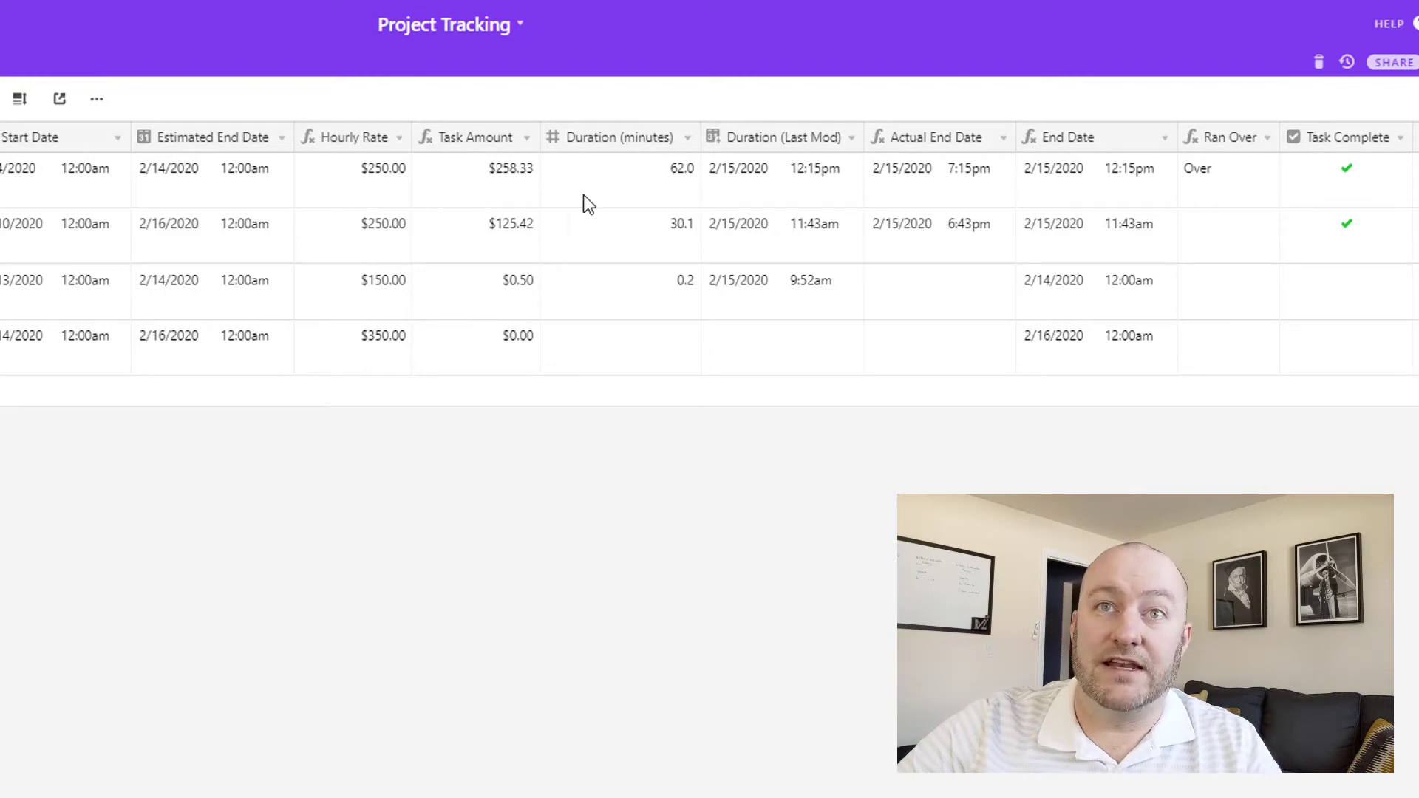
# Check the first task's Actual End Date and Ran Over values, then open the blocks panel.
pyautogui.click(921, 183)
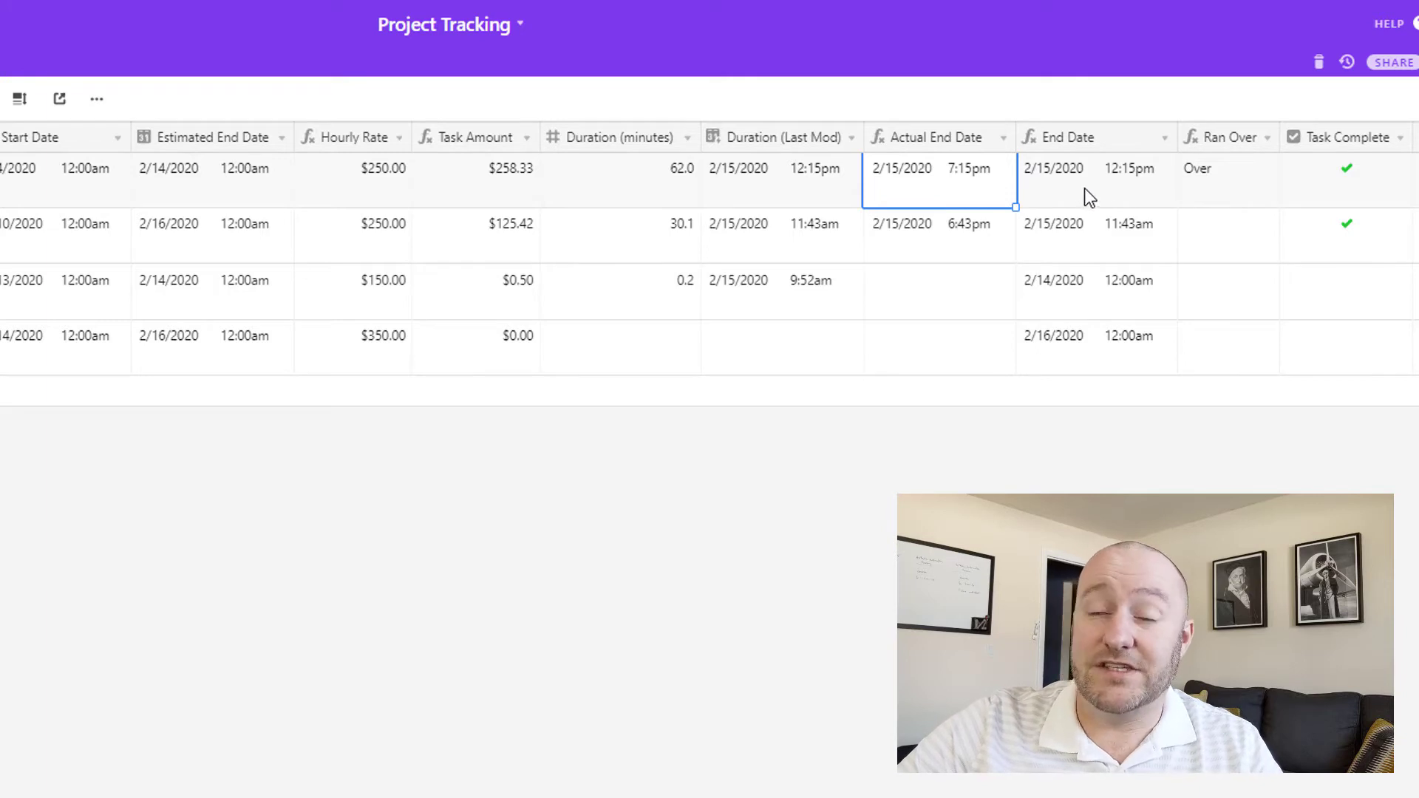
pyautogui.click(1224, 178)
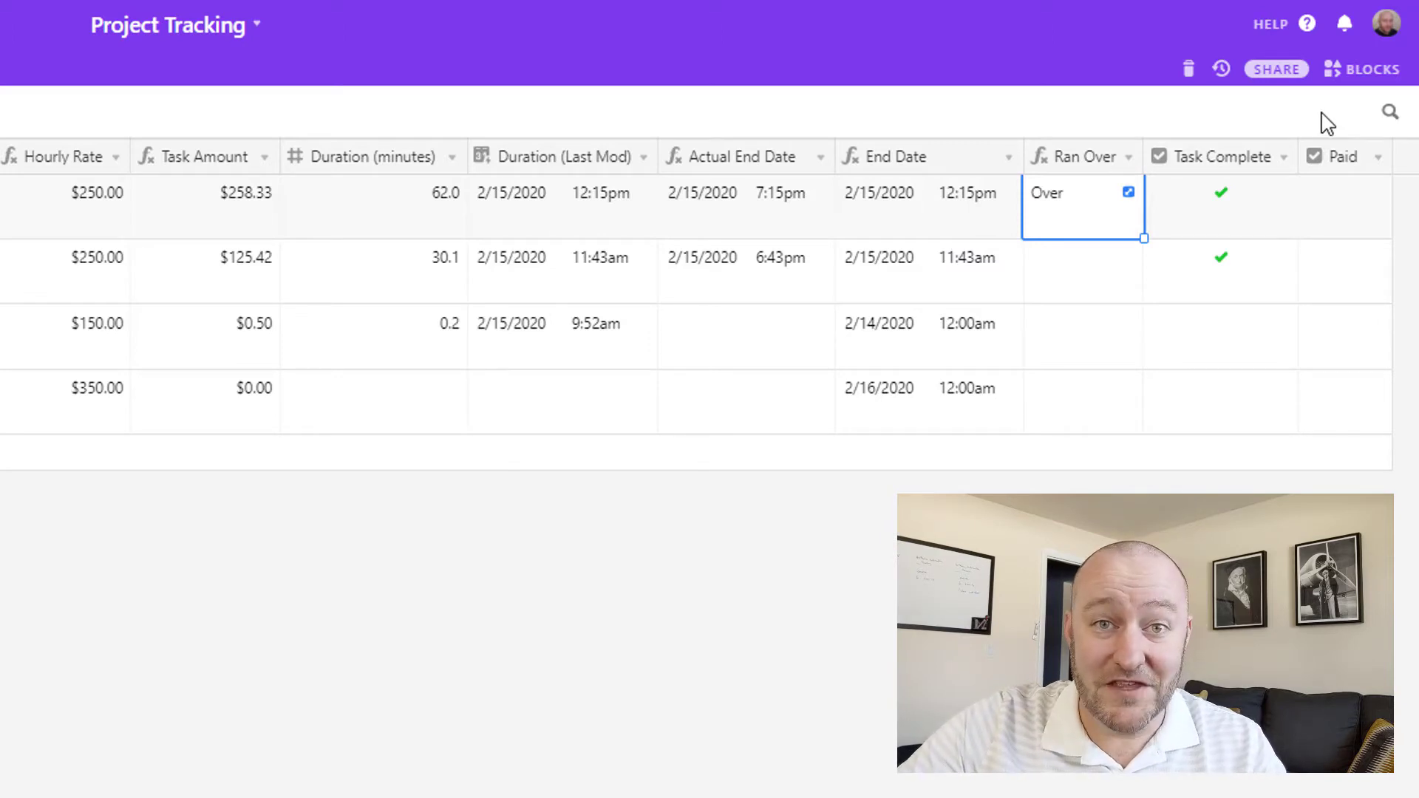
pyautogui.click(1360, 70)
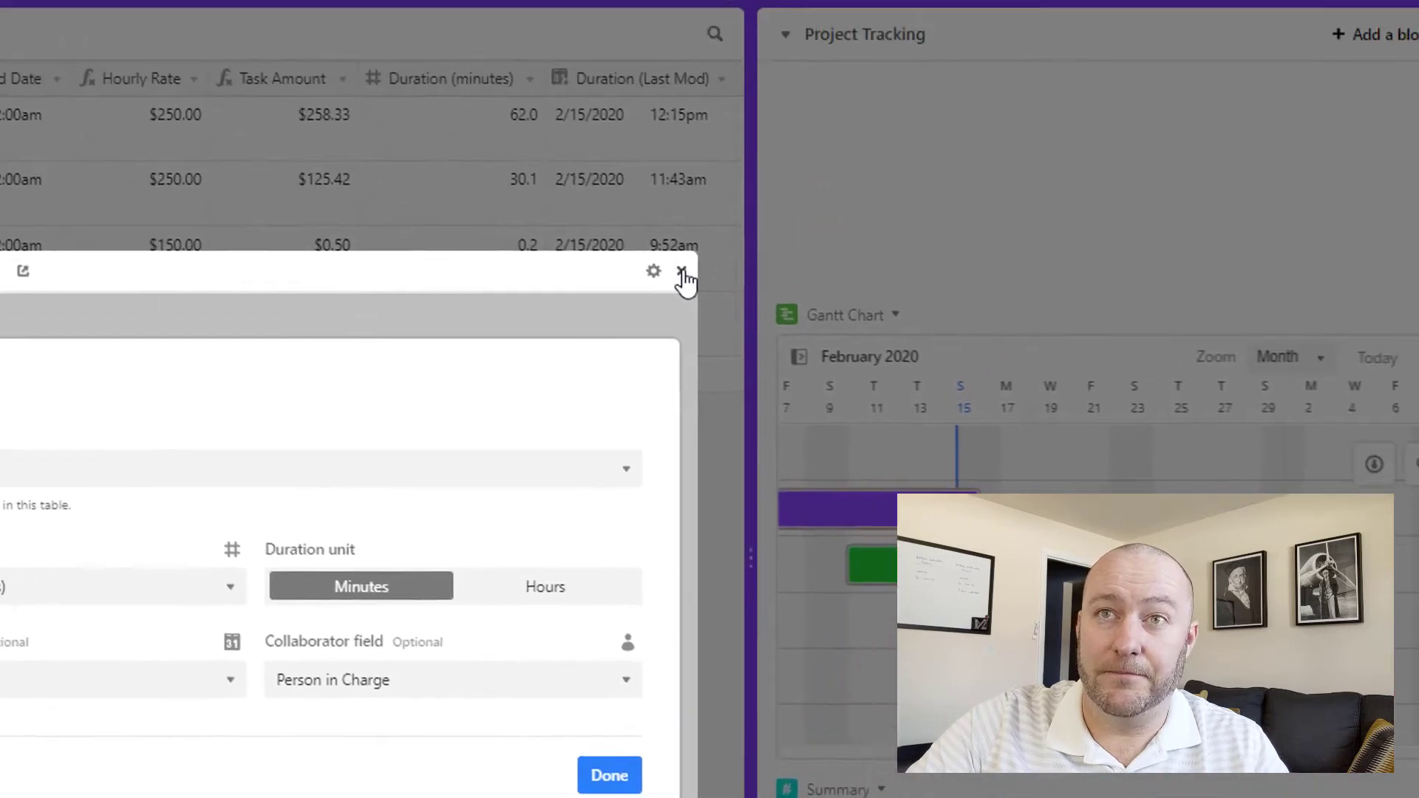
# Time the Send Survey Email task with the Track Time block, logging 30.4 minutes for $126.67.
pyautogui.click(896, 61)
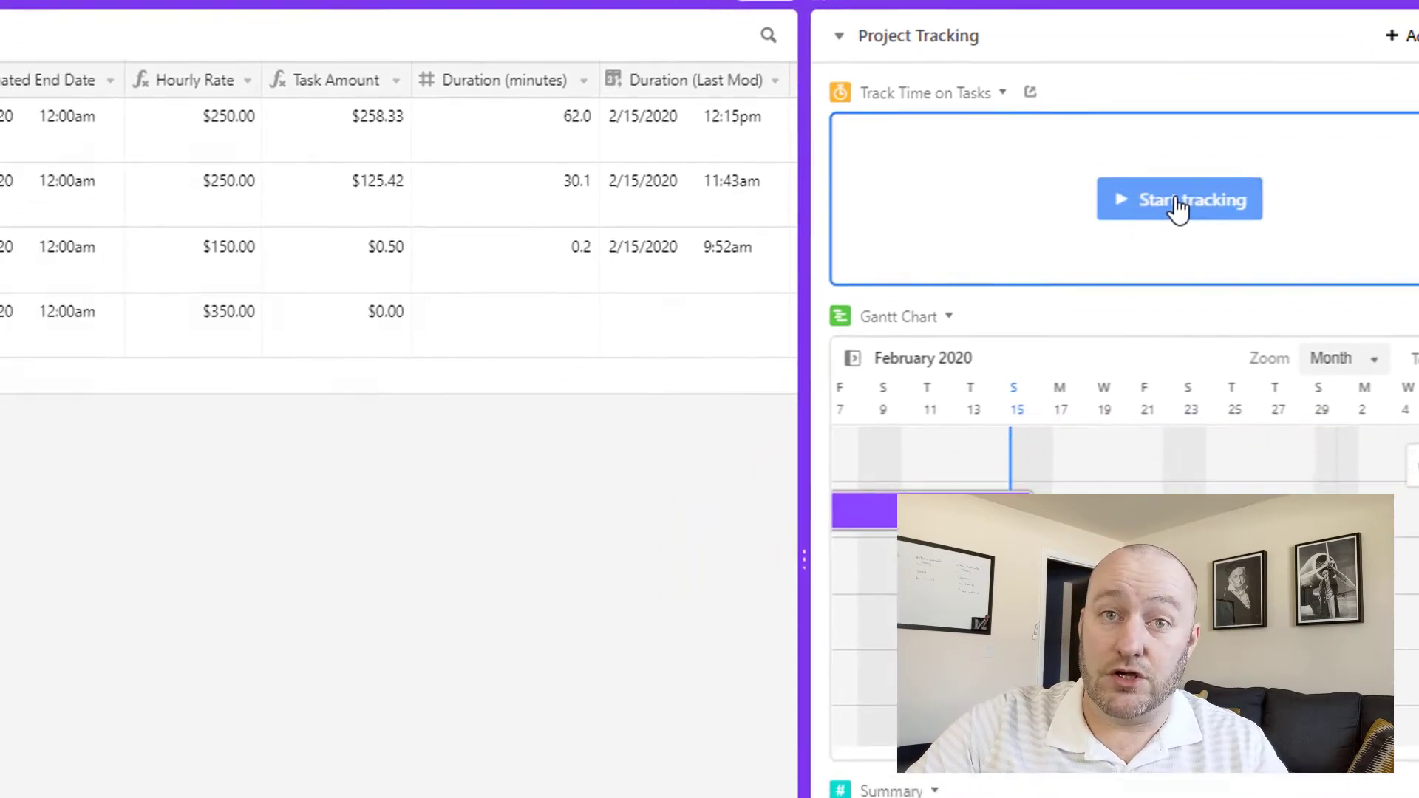
pyautogui.click(1047, 281)
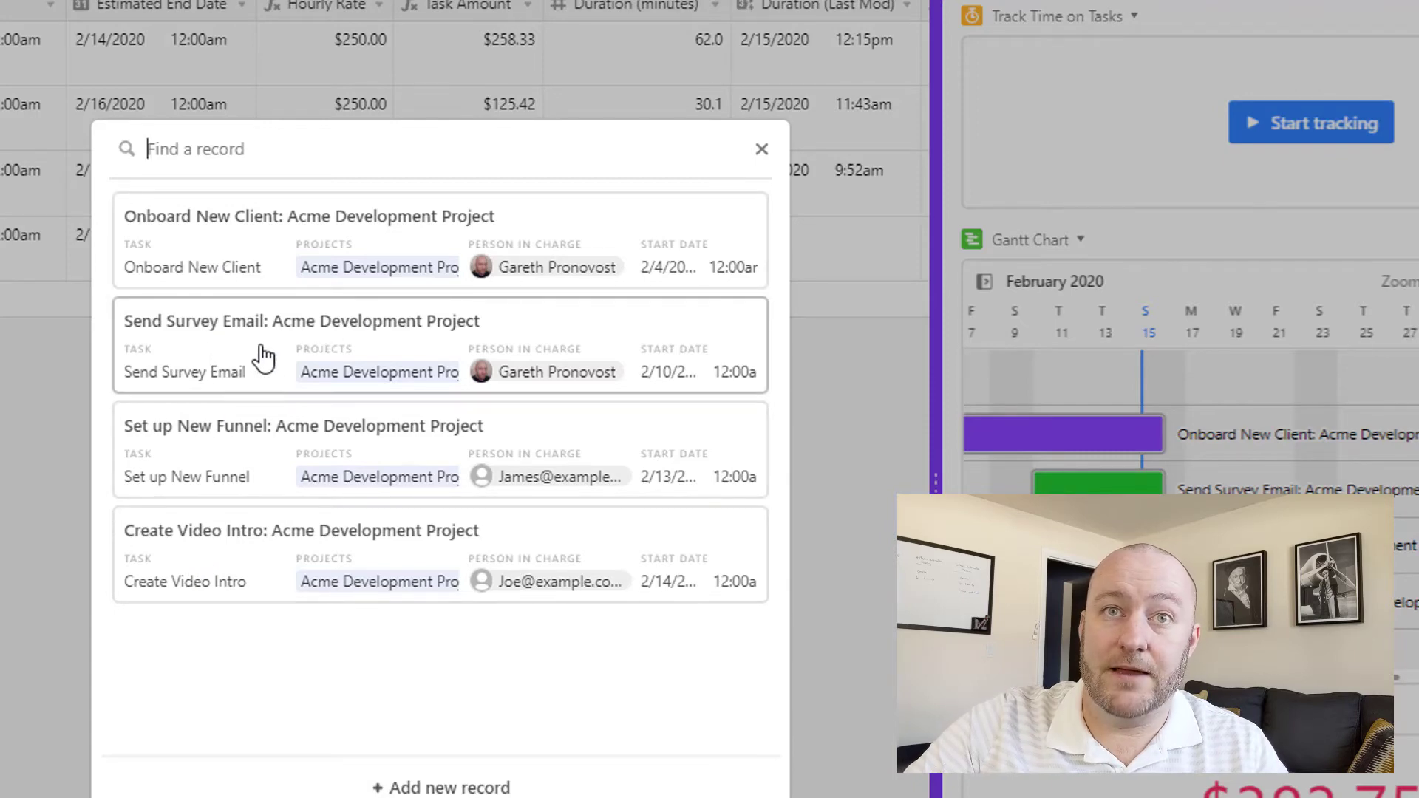
pyautogui.click(242, 360)
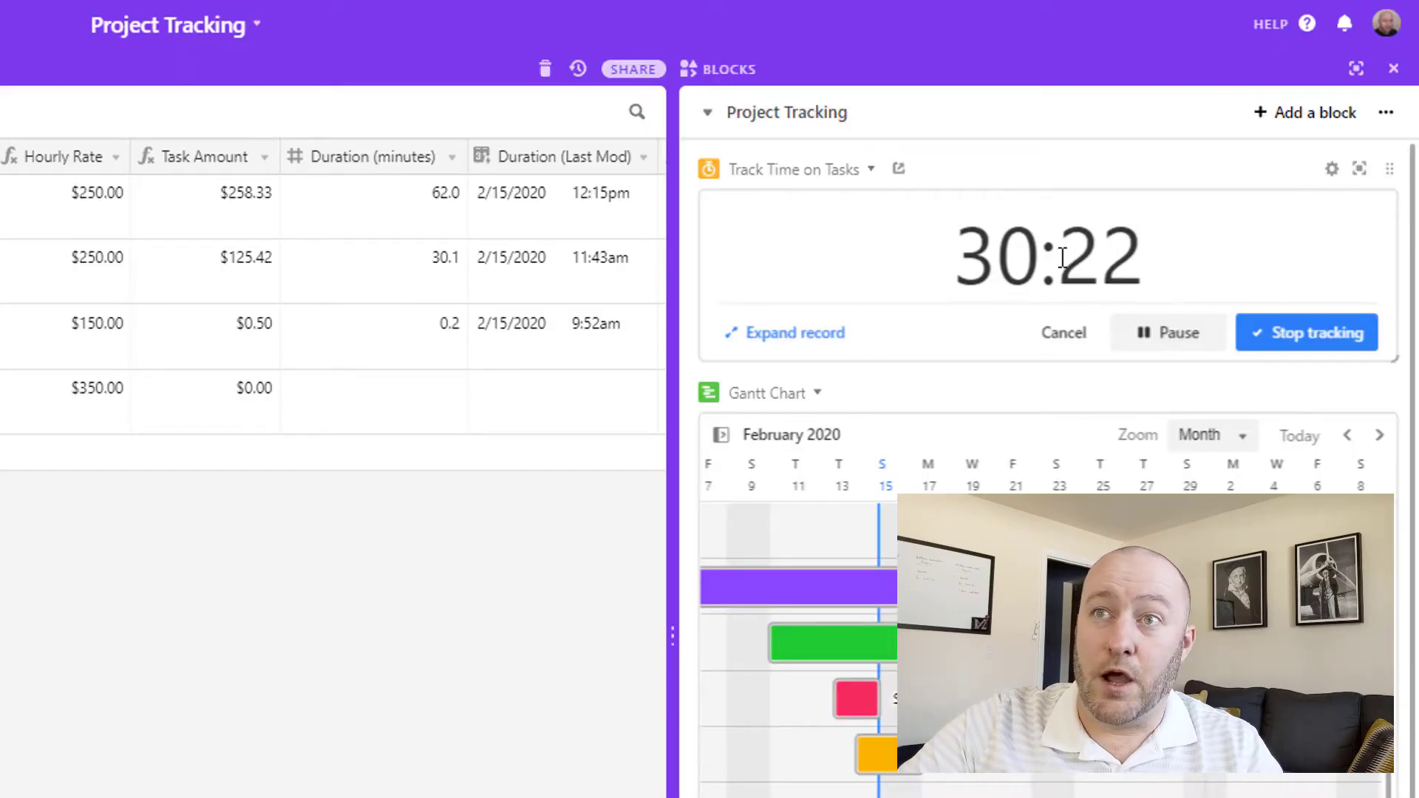
pyautogui.click(1324, 336)
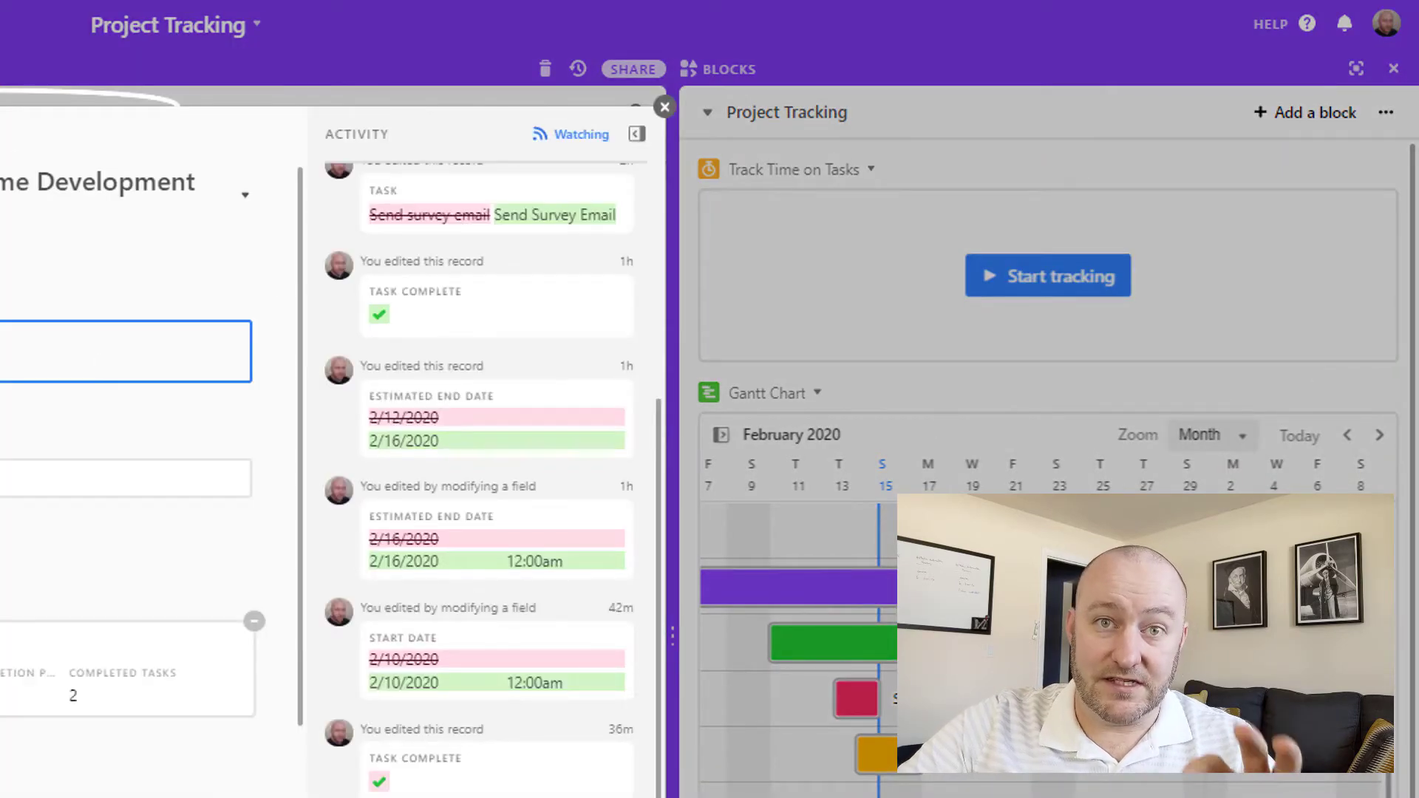
pyautogui.press('Escape')
pyautogui.click(391, 270)
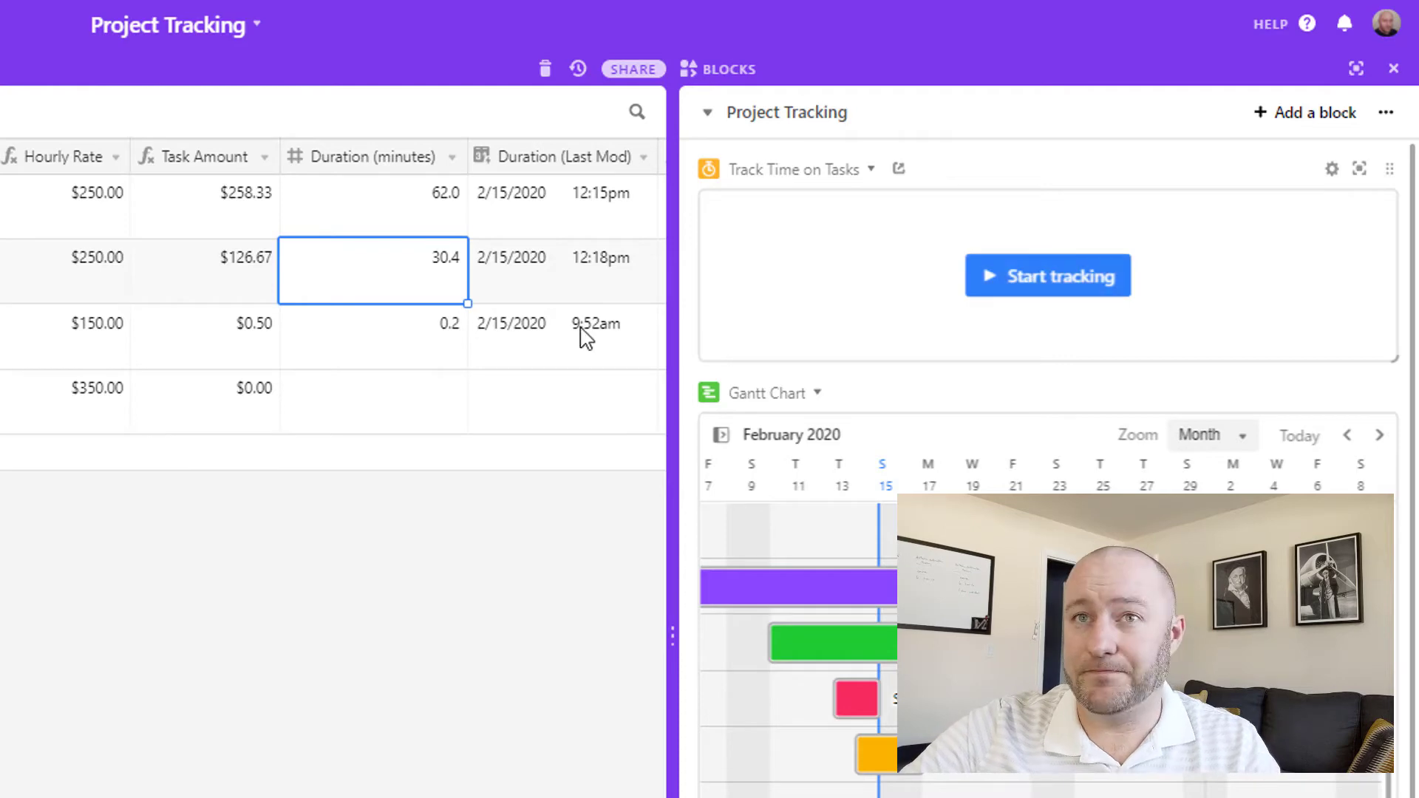
# Track another session on Onboard New Client, bringing it to 62.1 minutes and $258.75.
pyautogui.click(526, 276)
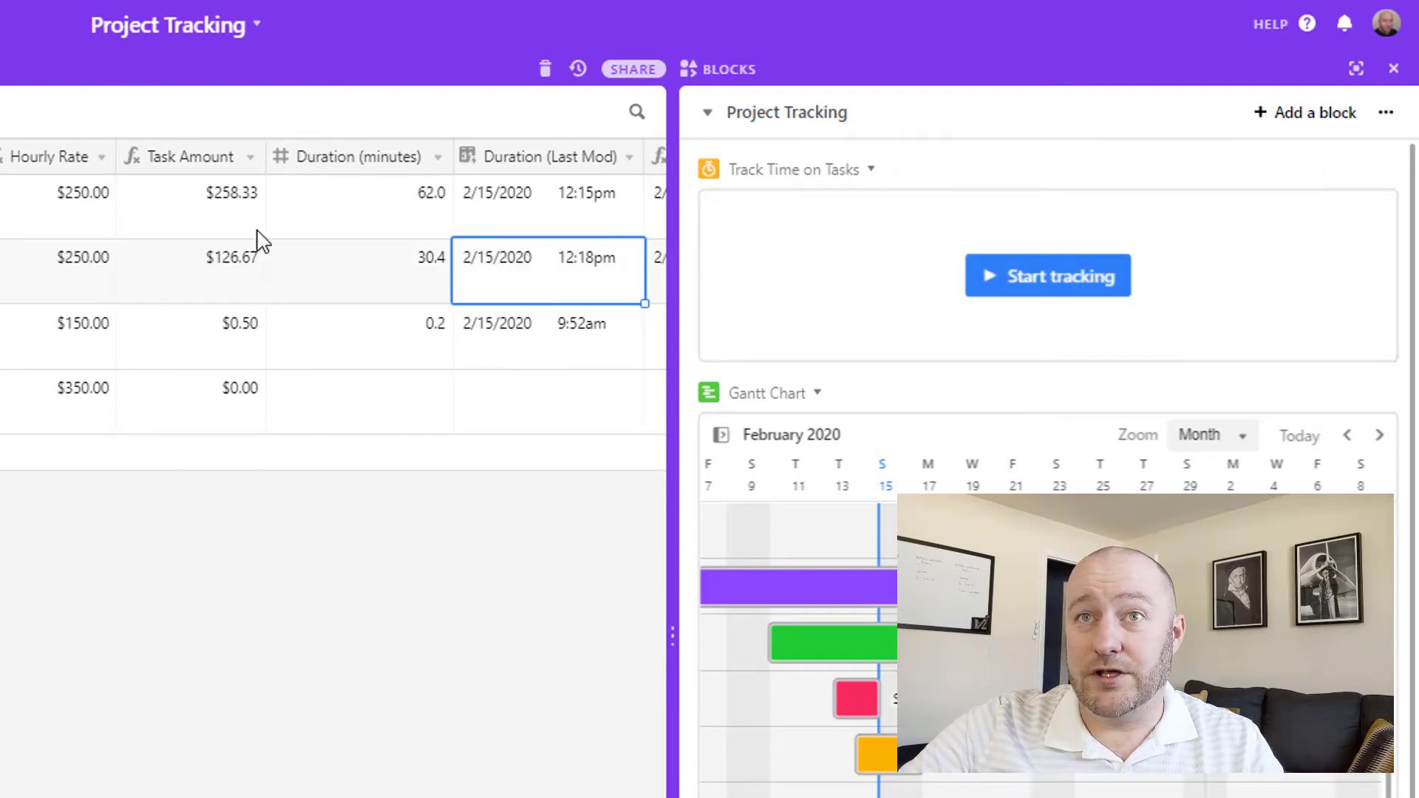
pyautogui.click(1059, 288)
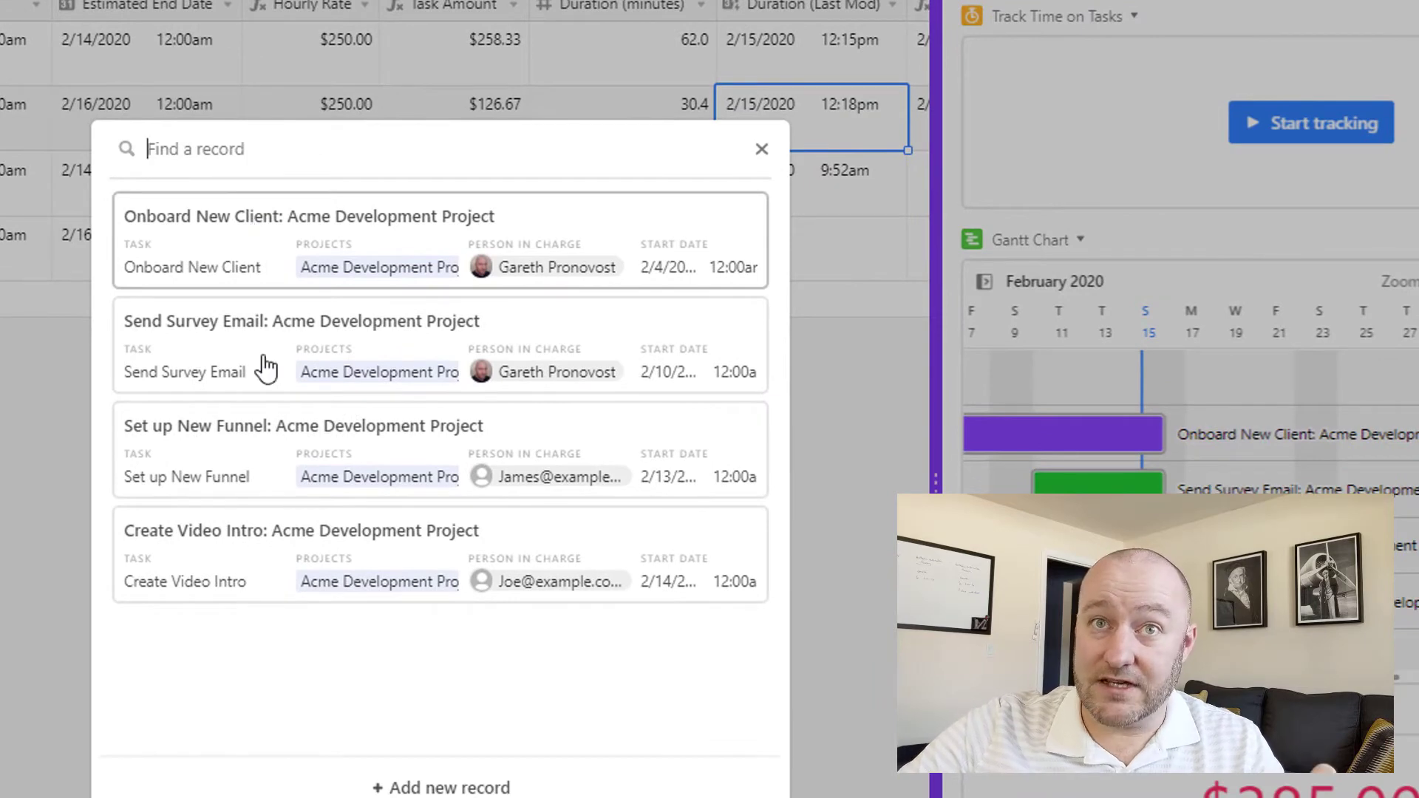
pyautogui.click(213, 246)
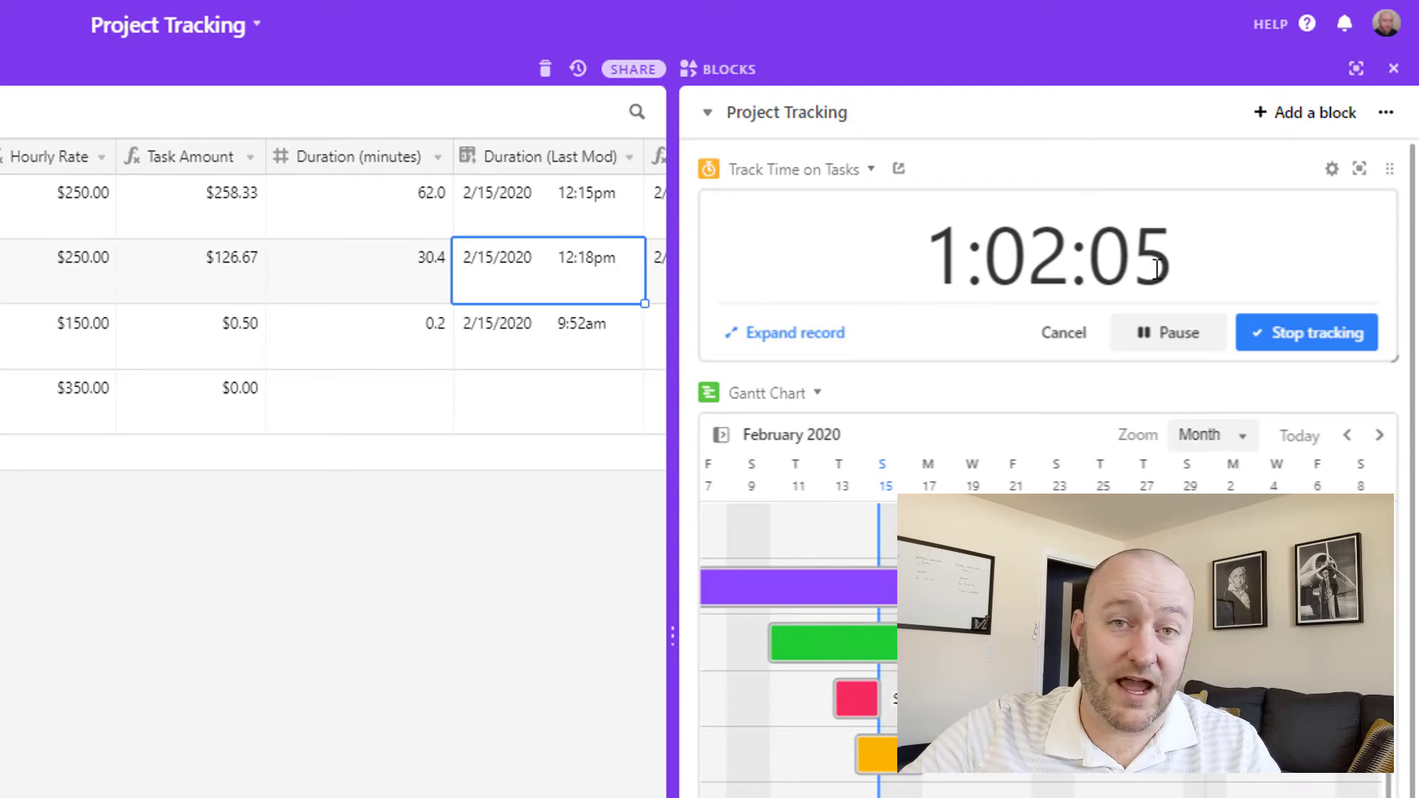
pyautogui.click(1299, 333)
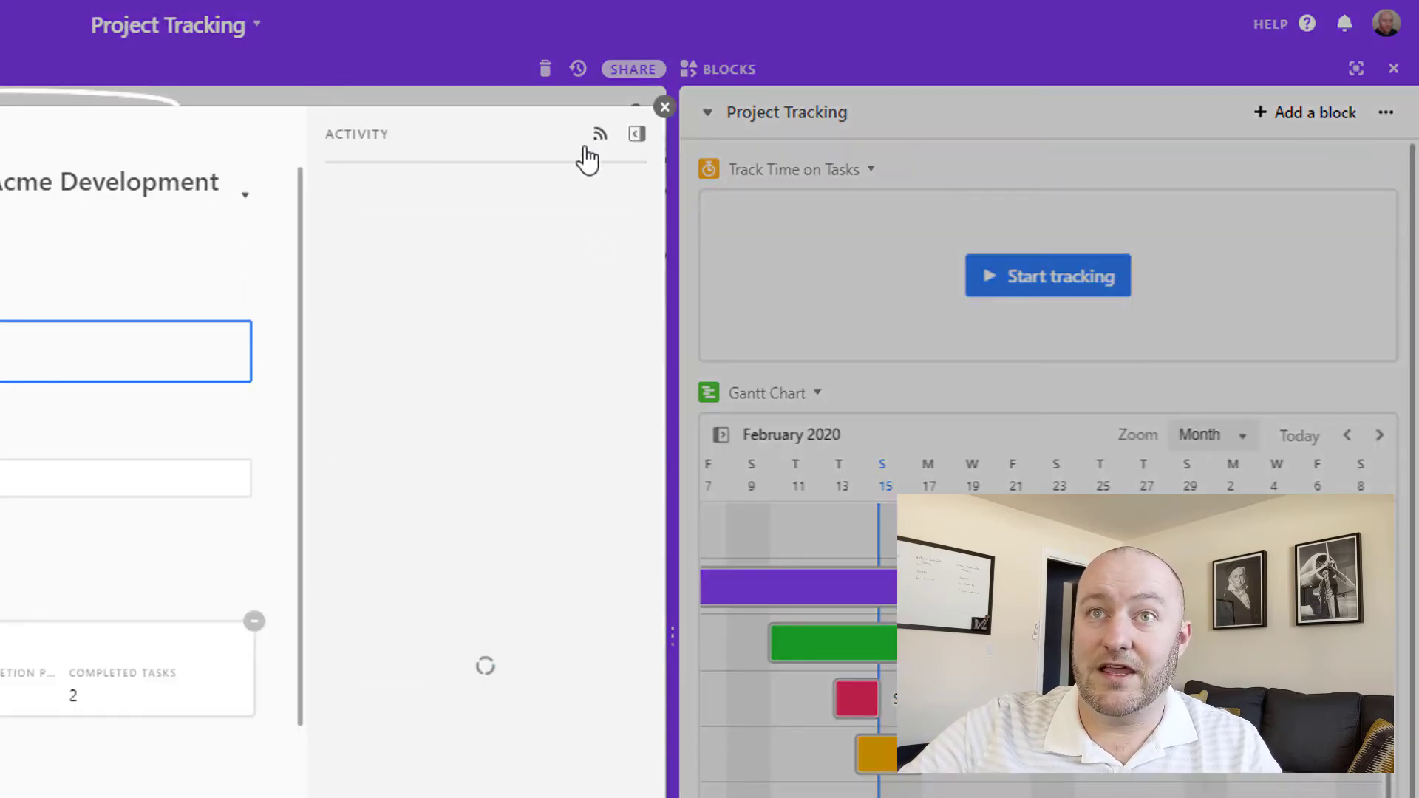
pyautogui.click(665, 107)
pyautogui.click(416, 224)
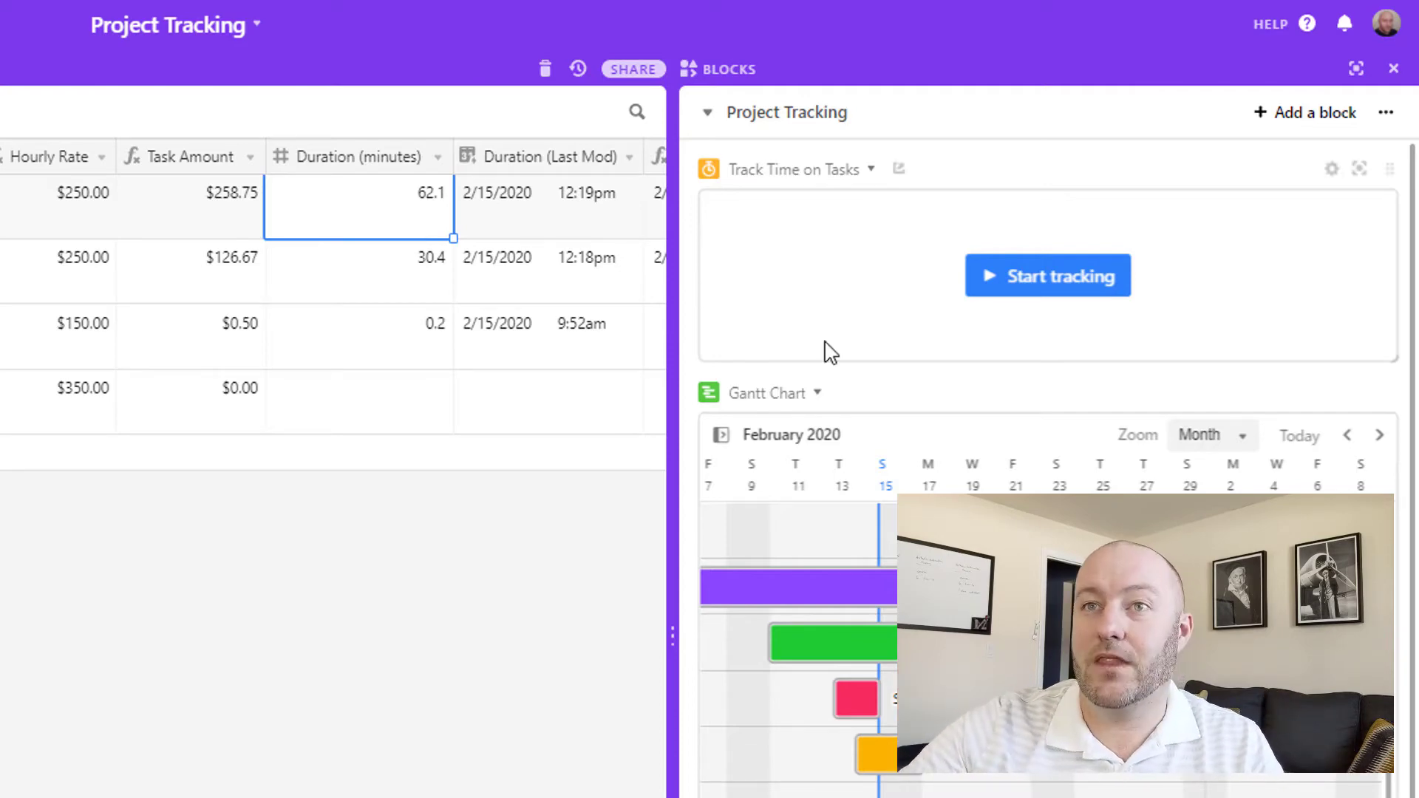
pyautogui.scroll(-3, 695, 427)
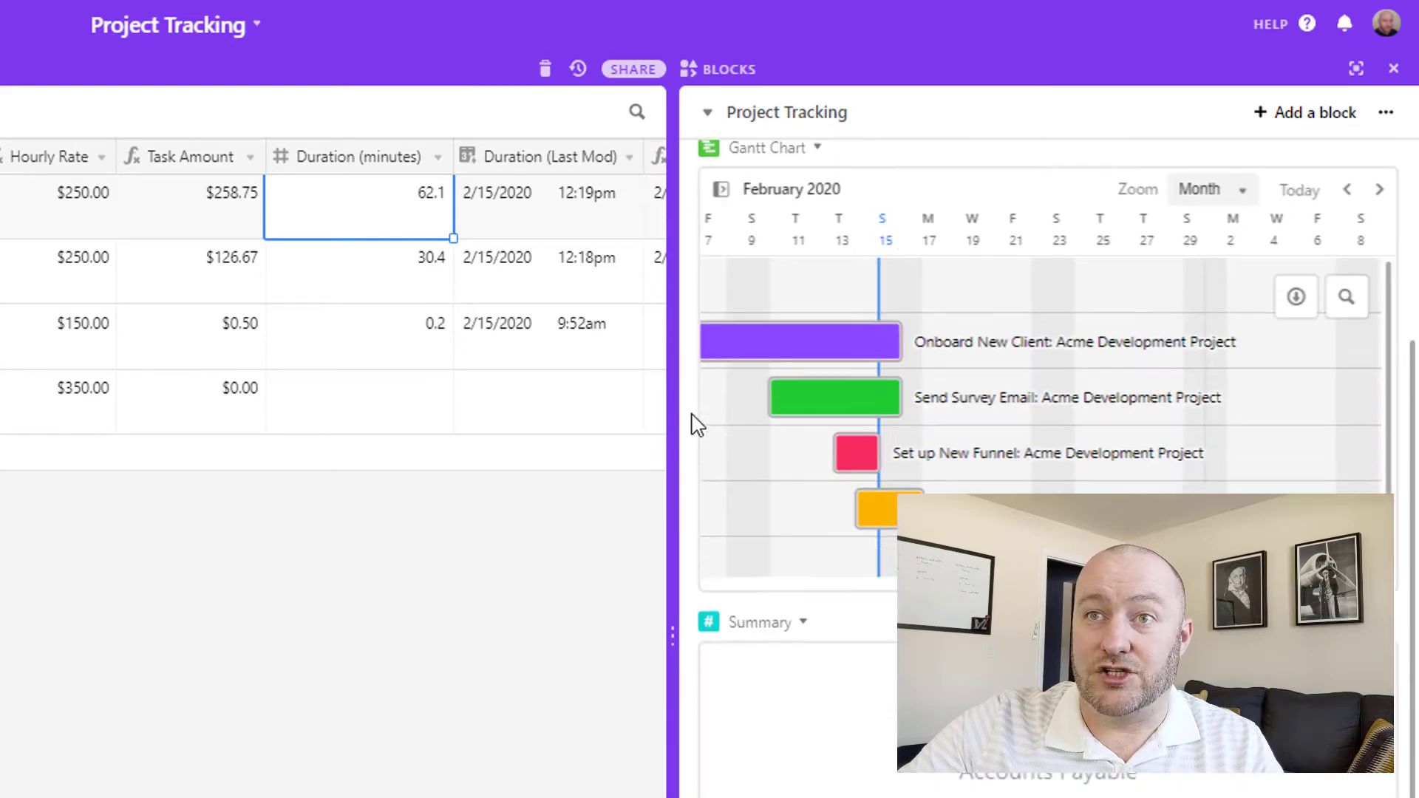
pyautogui.scroll(2, 1394, 333)
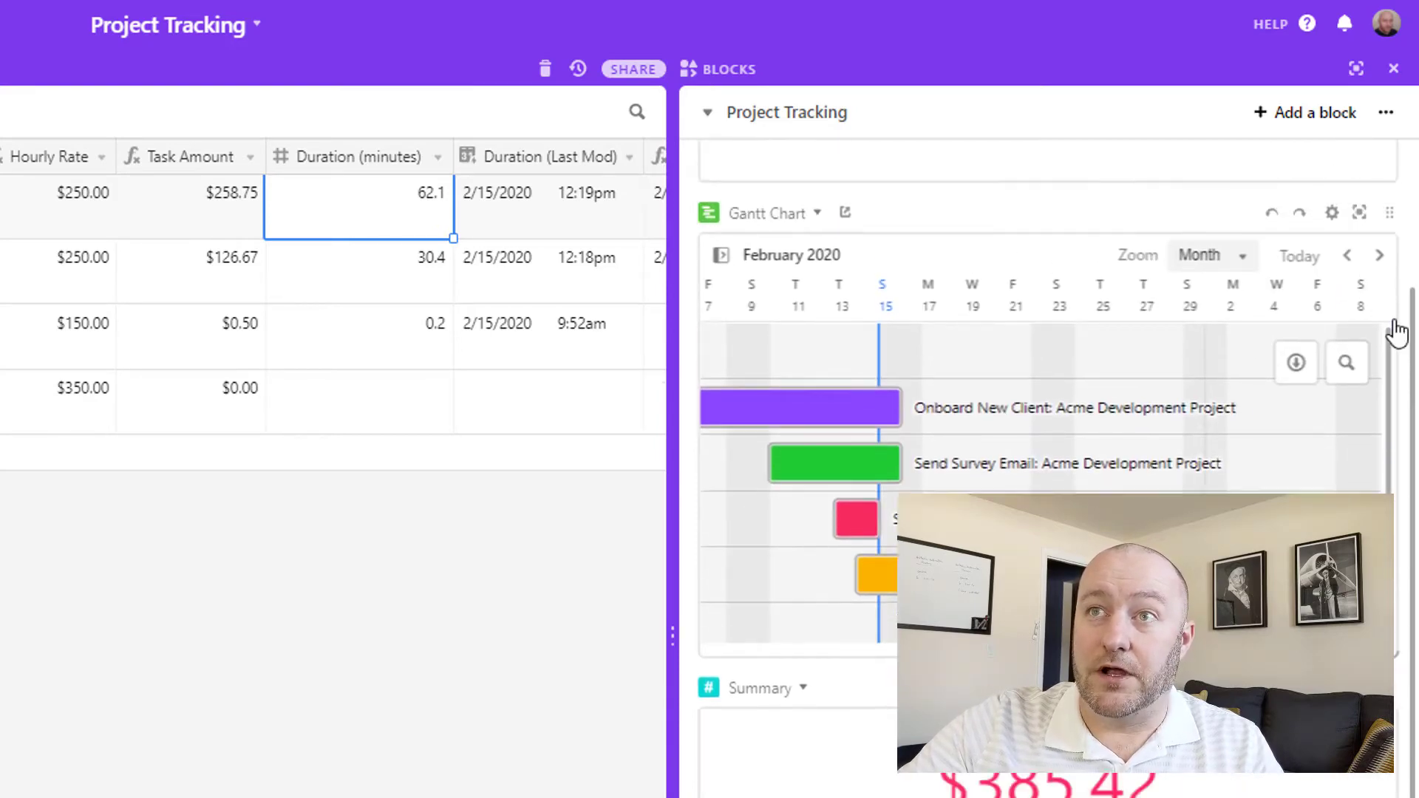
pyautogui.click(1361, 268)
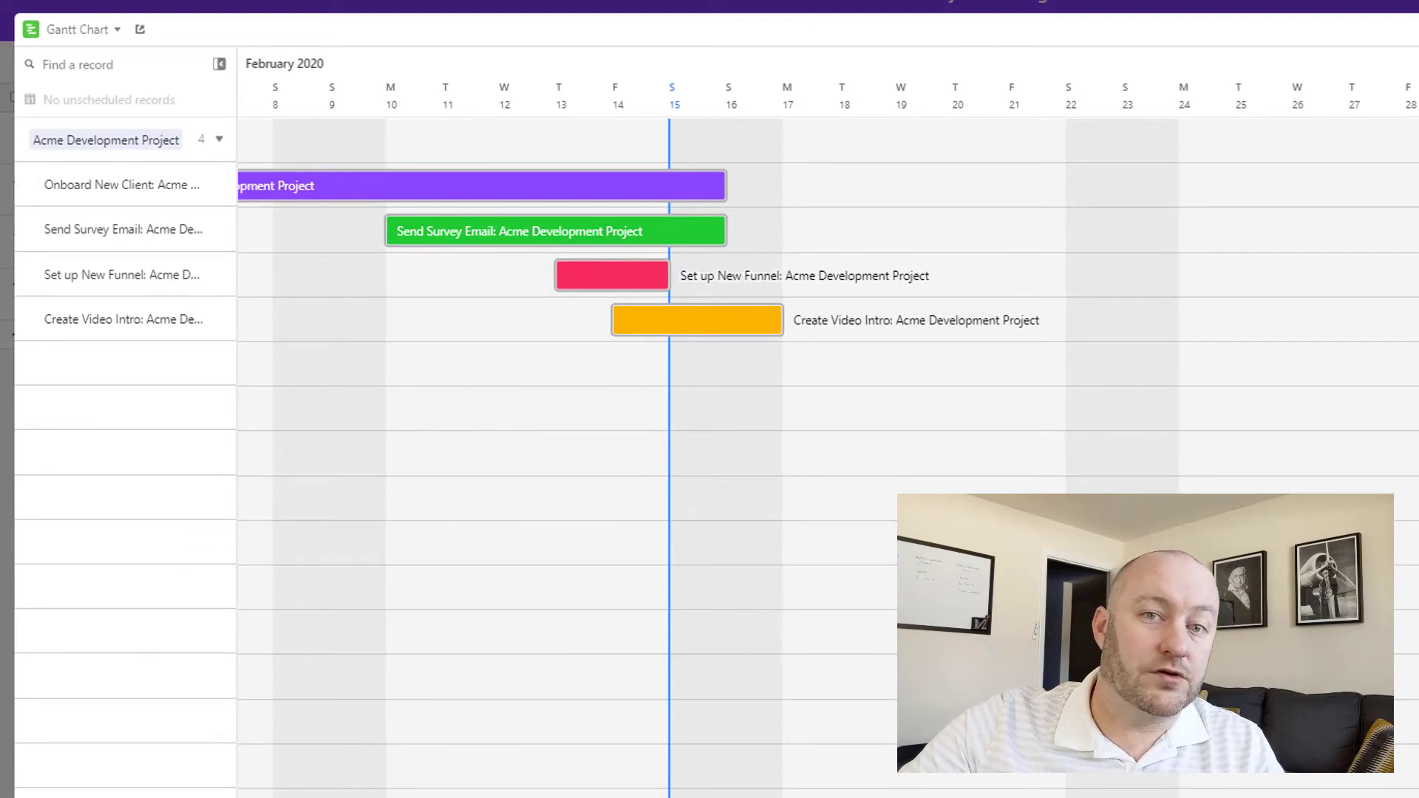
pyautogui.press('Escape')
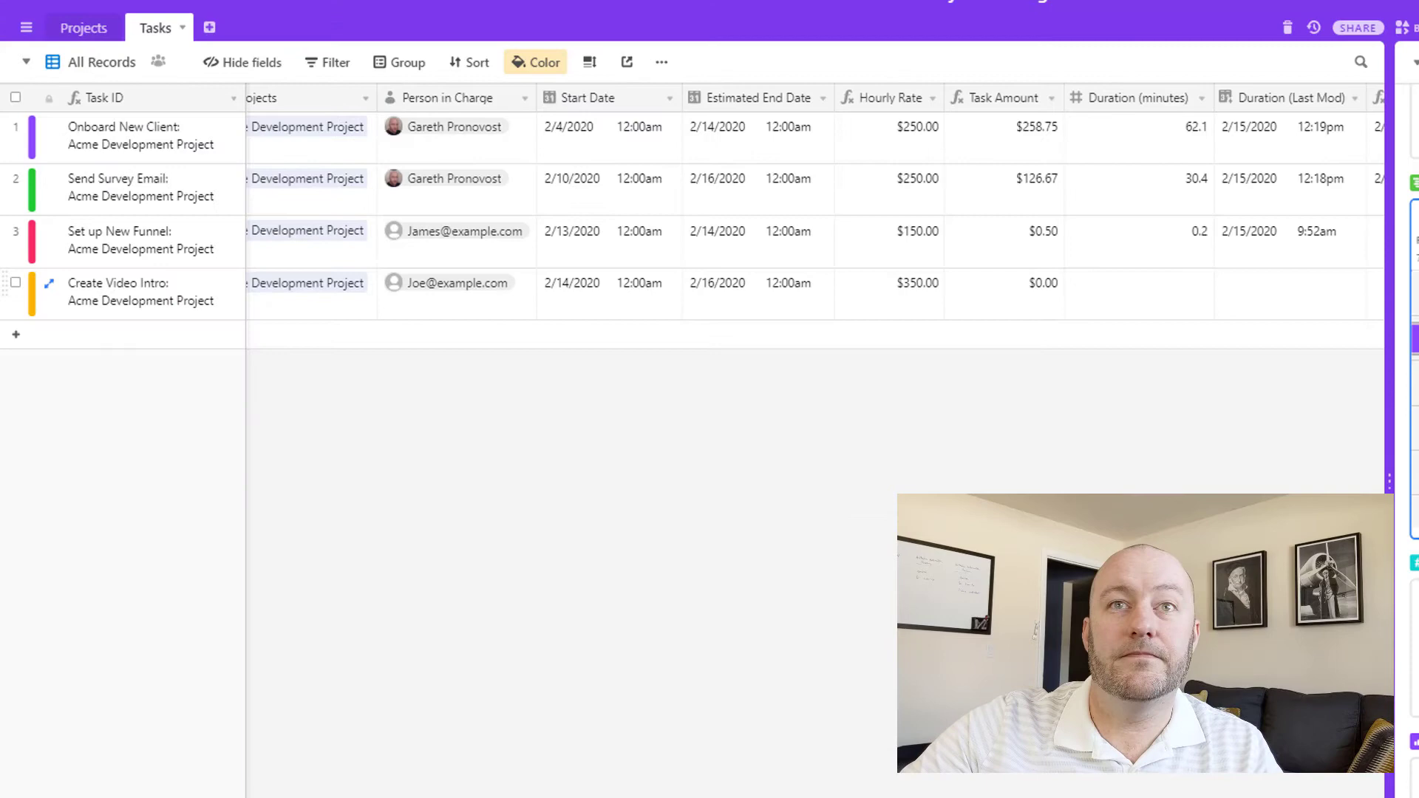
pyautogui.click(1414, 207)
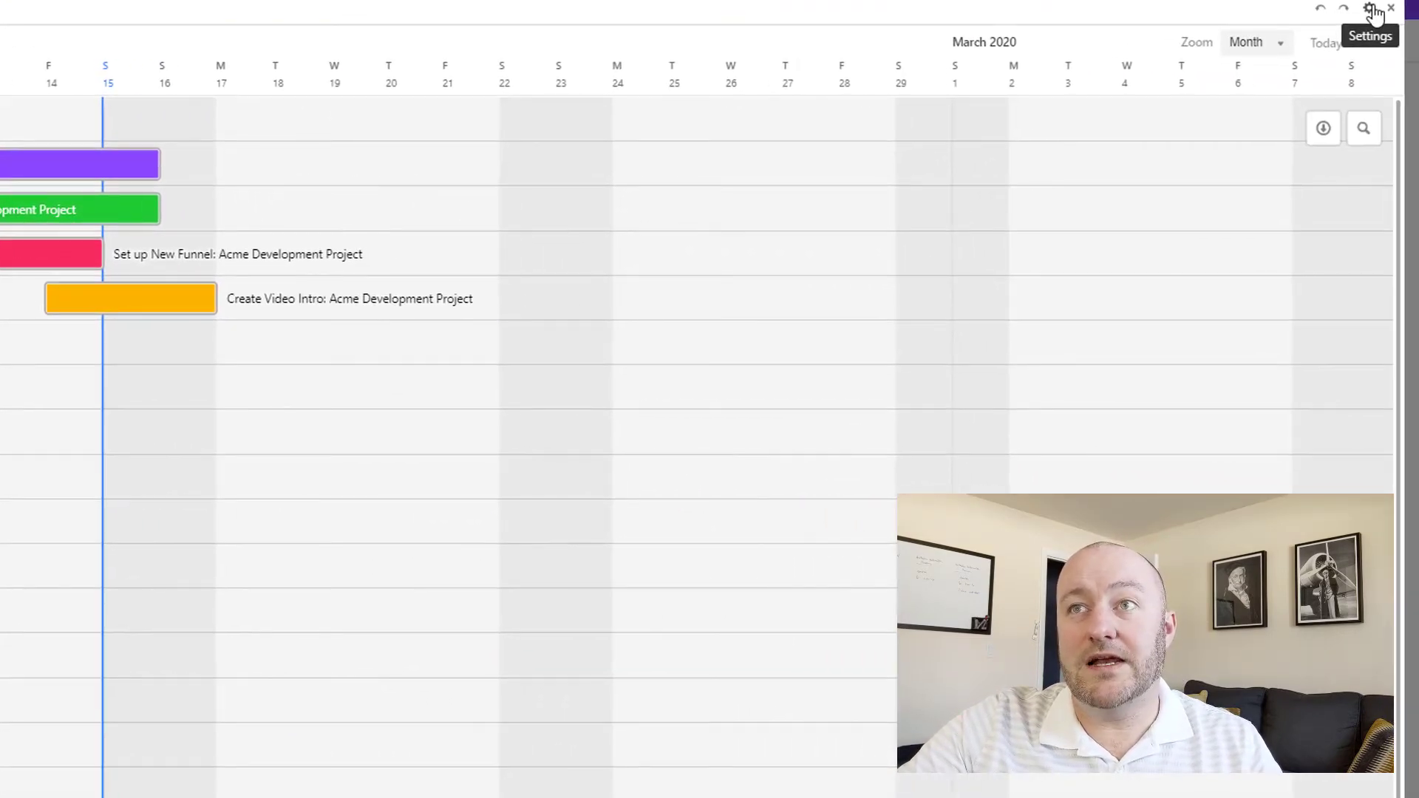
pyautogui.click(1369, 9)
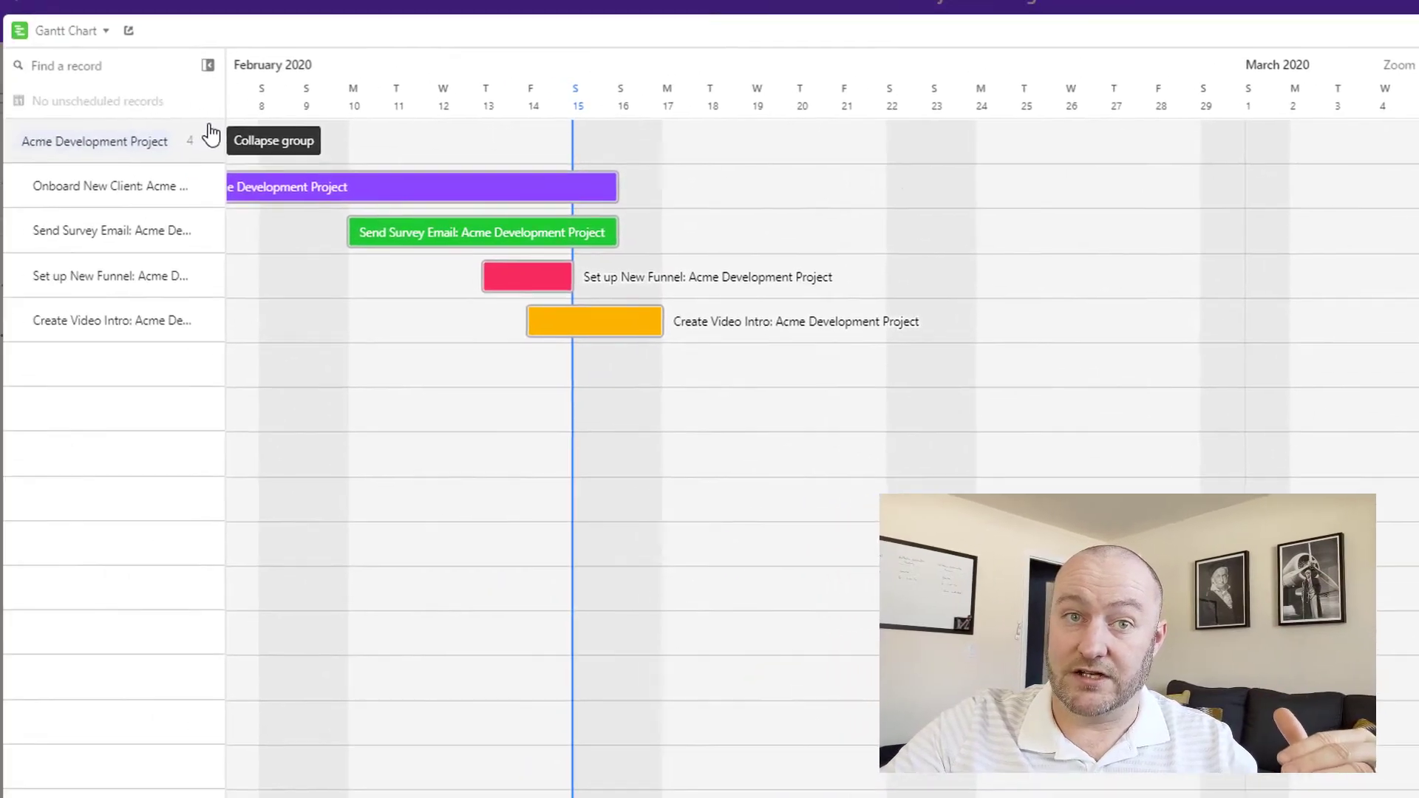
pyautogui.click(216, 141)
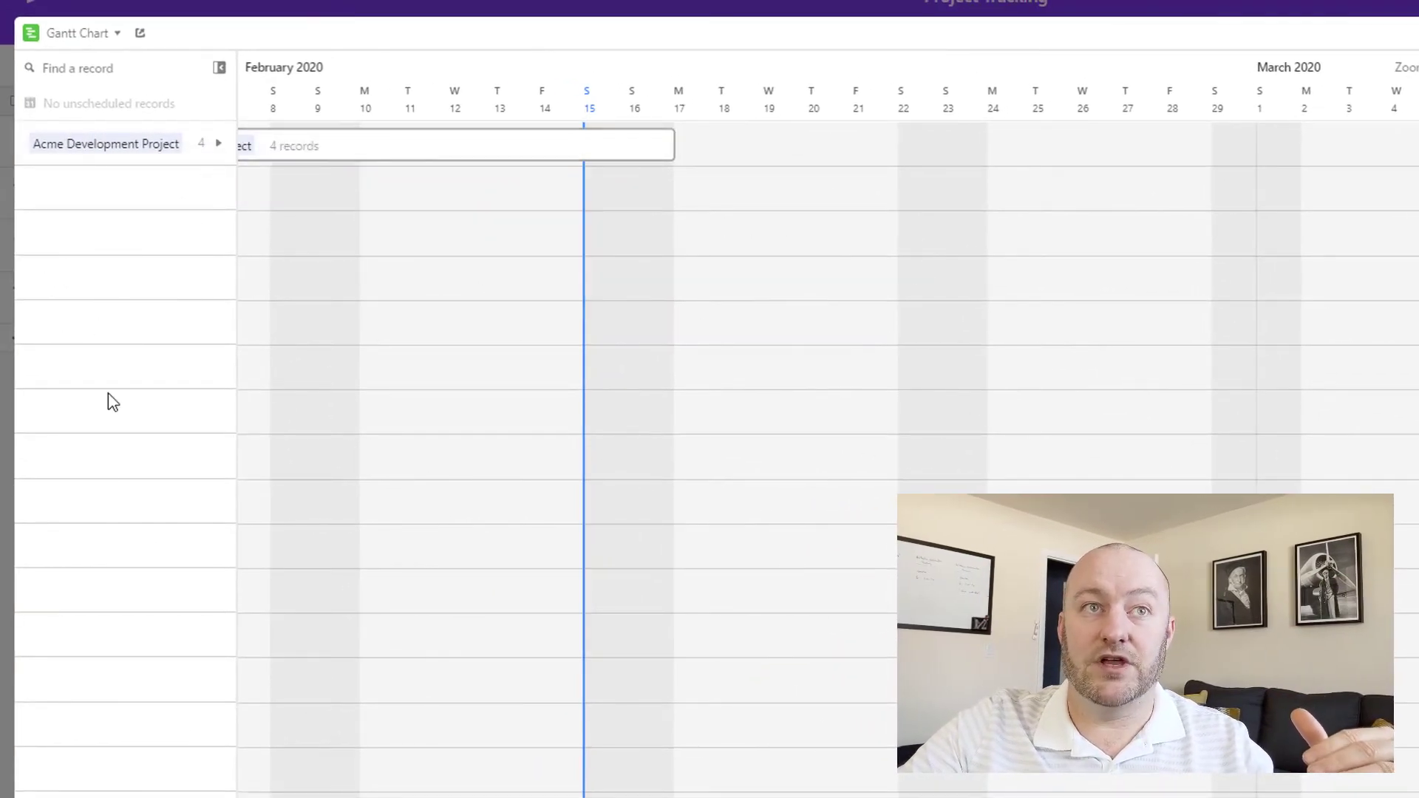
pyautogui.click(217, 144)
pyautogui.moveTo(405, 255)
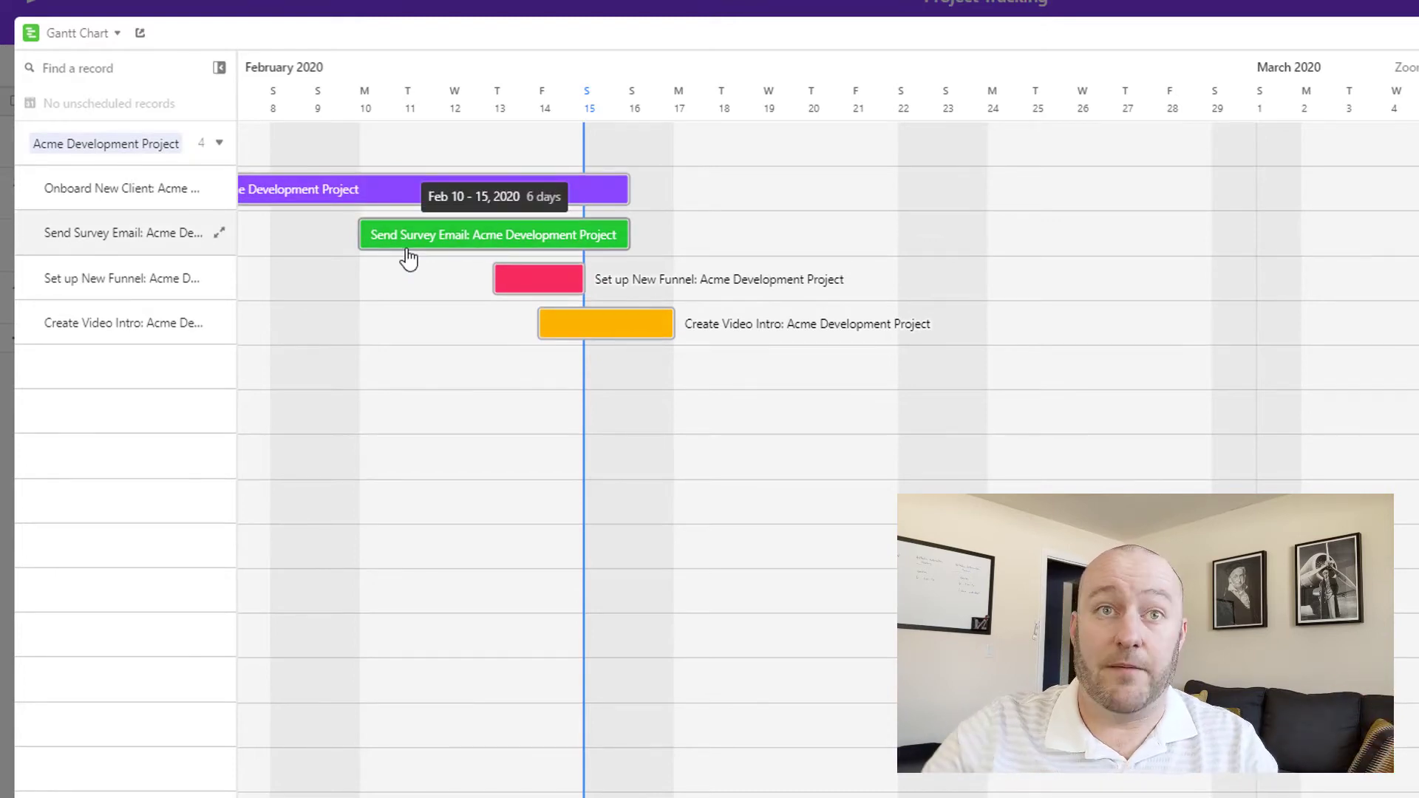
pyautogui.moveTo(357, 196)
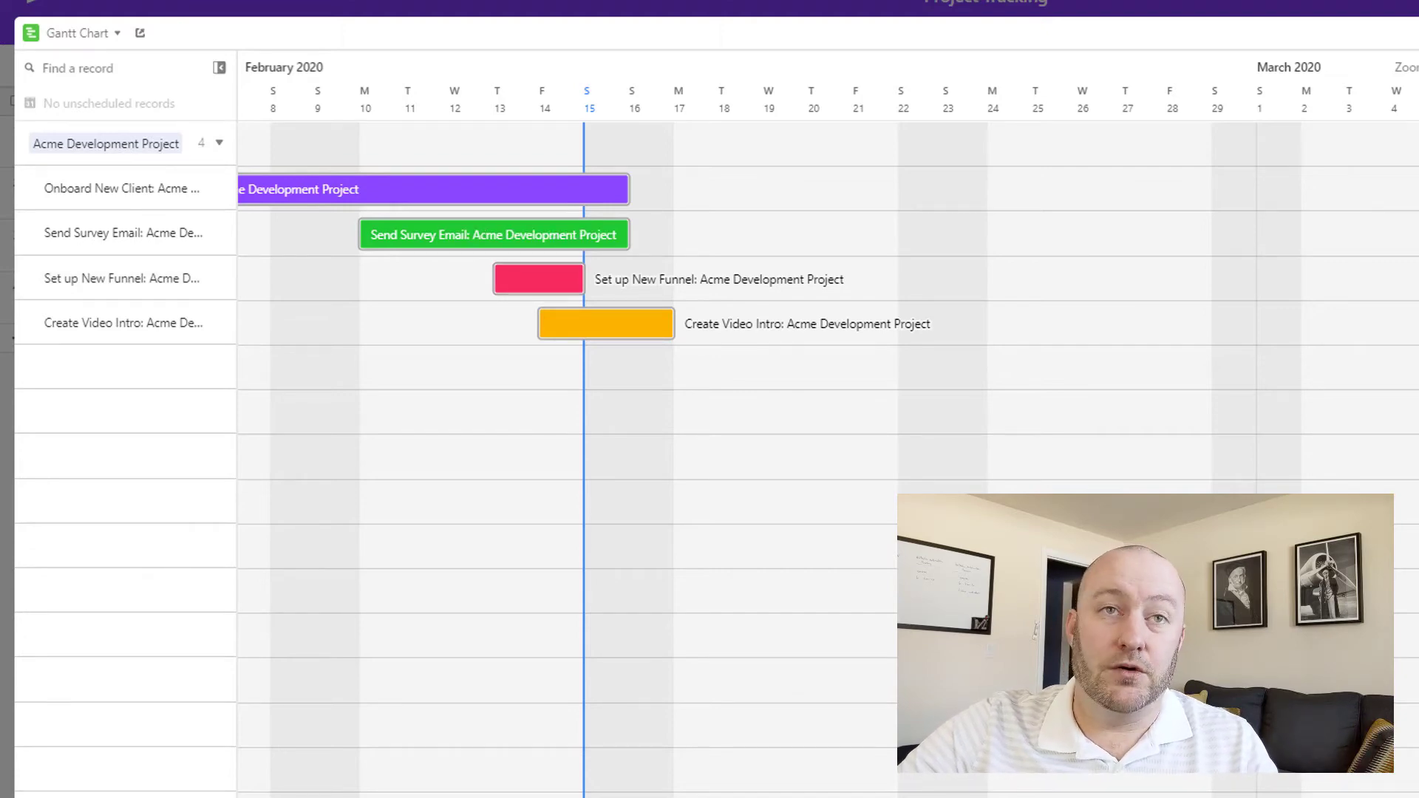
# Close the Gantt chart and expand the colour rules for overdue, unfinished, overrun and completed tasks.
pyautogui.press('Escape')
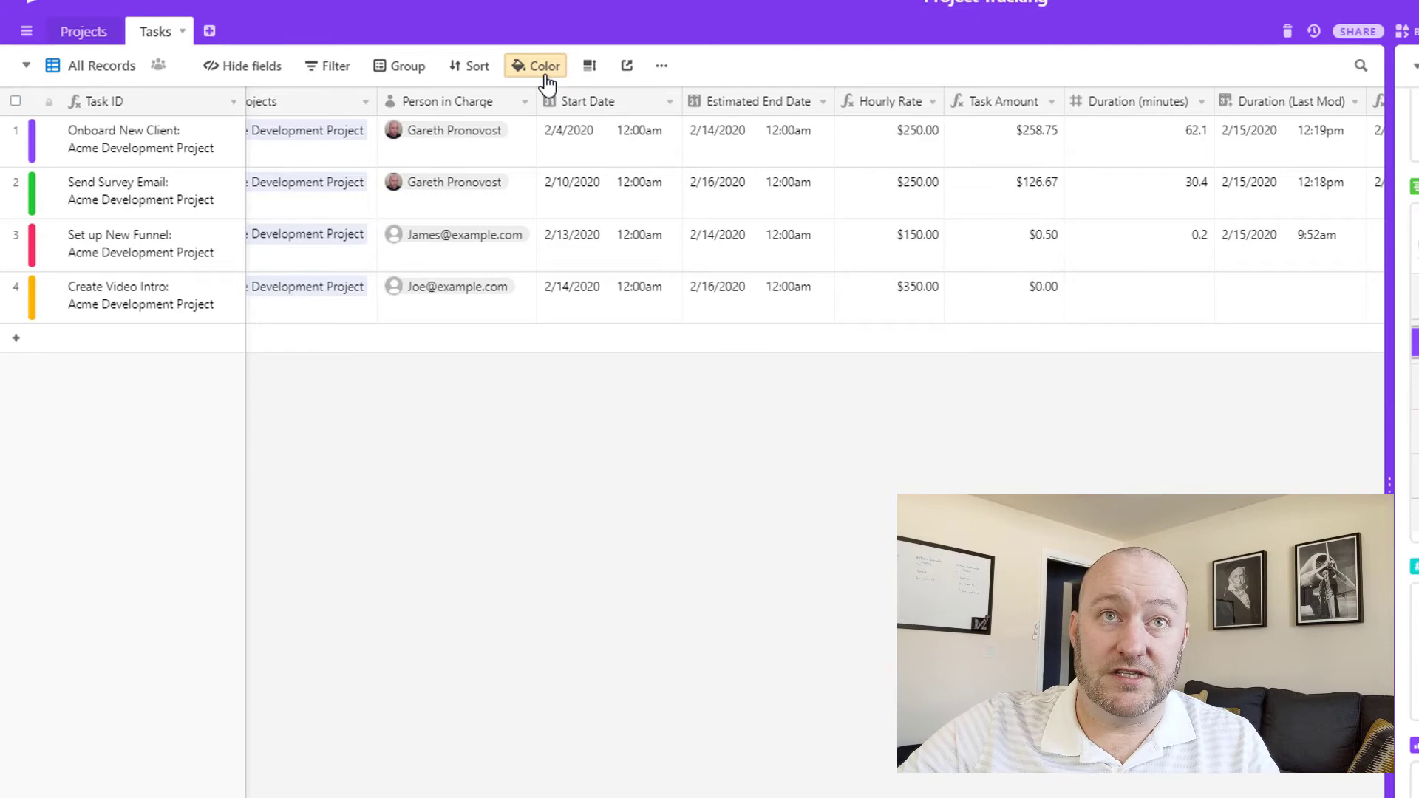
pyautogui.click(540, 68)
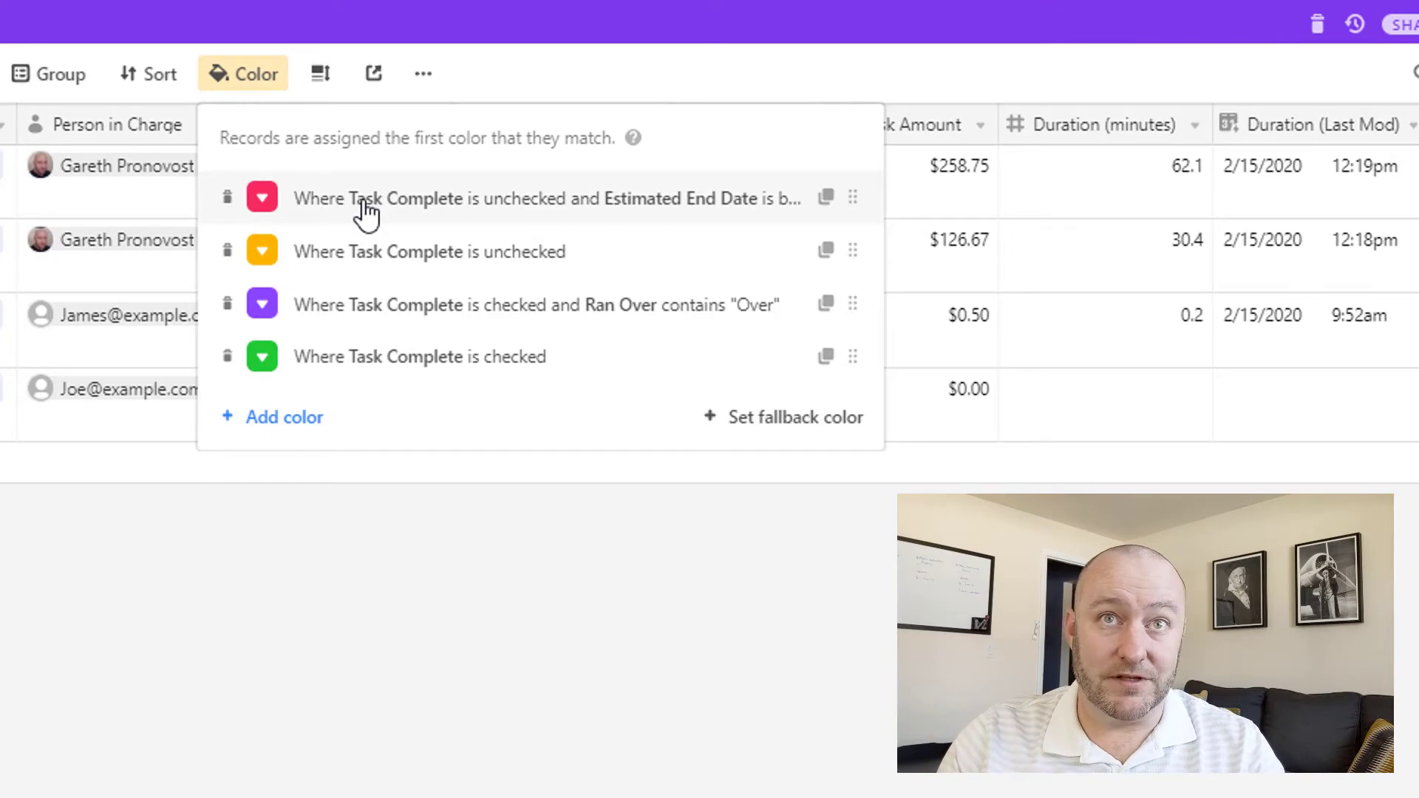
pyautogui.click(364, 205)
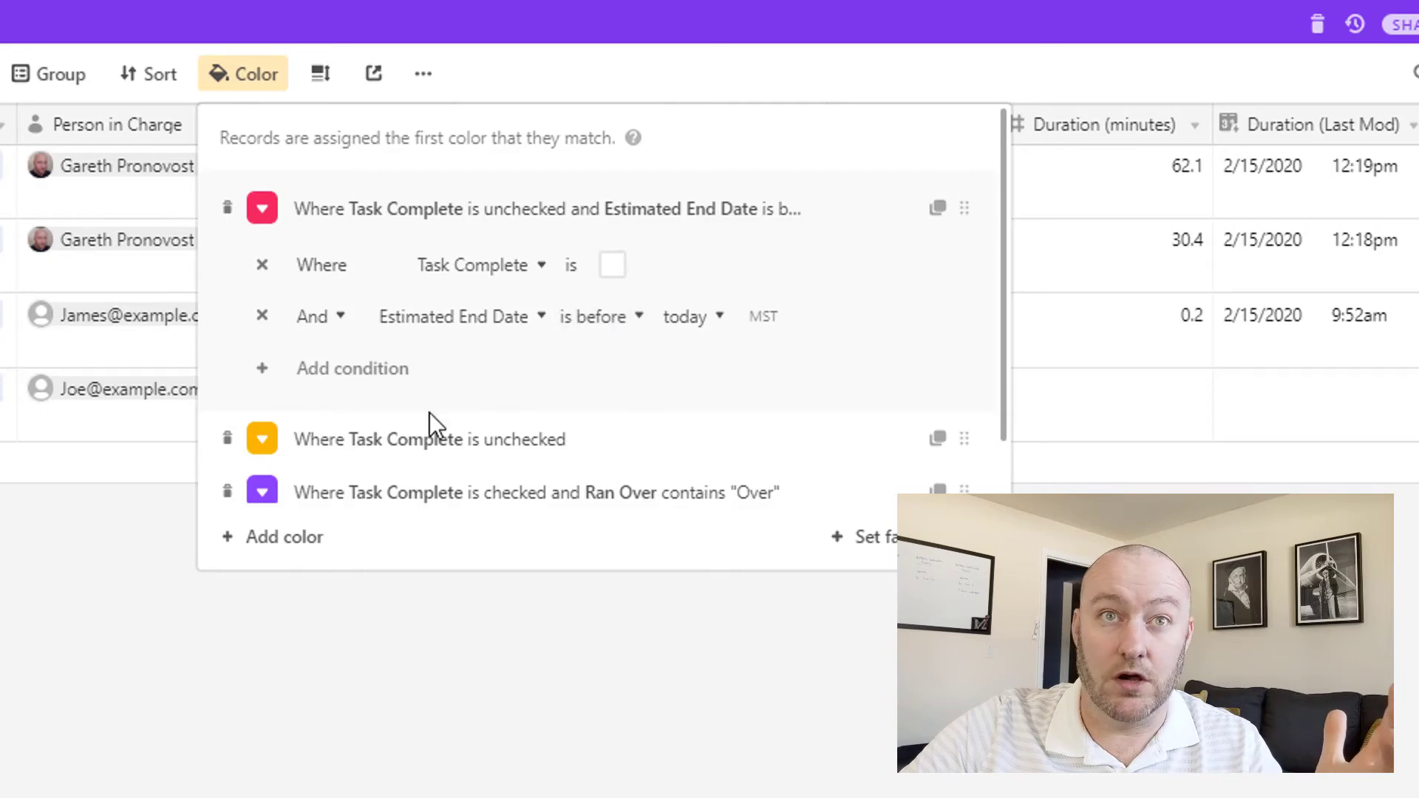
pyautogui.click(471, 442)
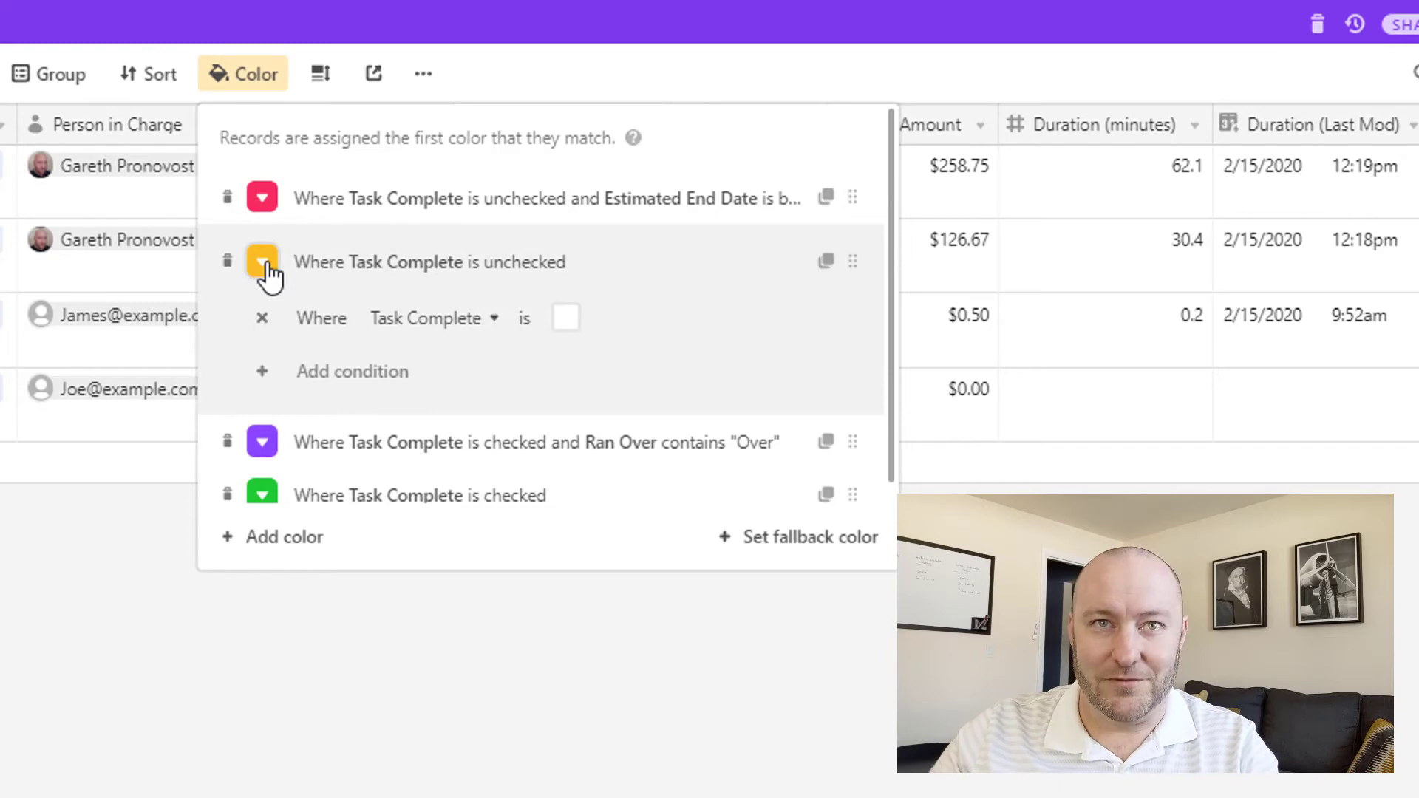
pyautogui.click(537, 451)
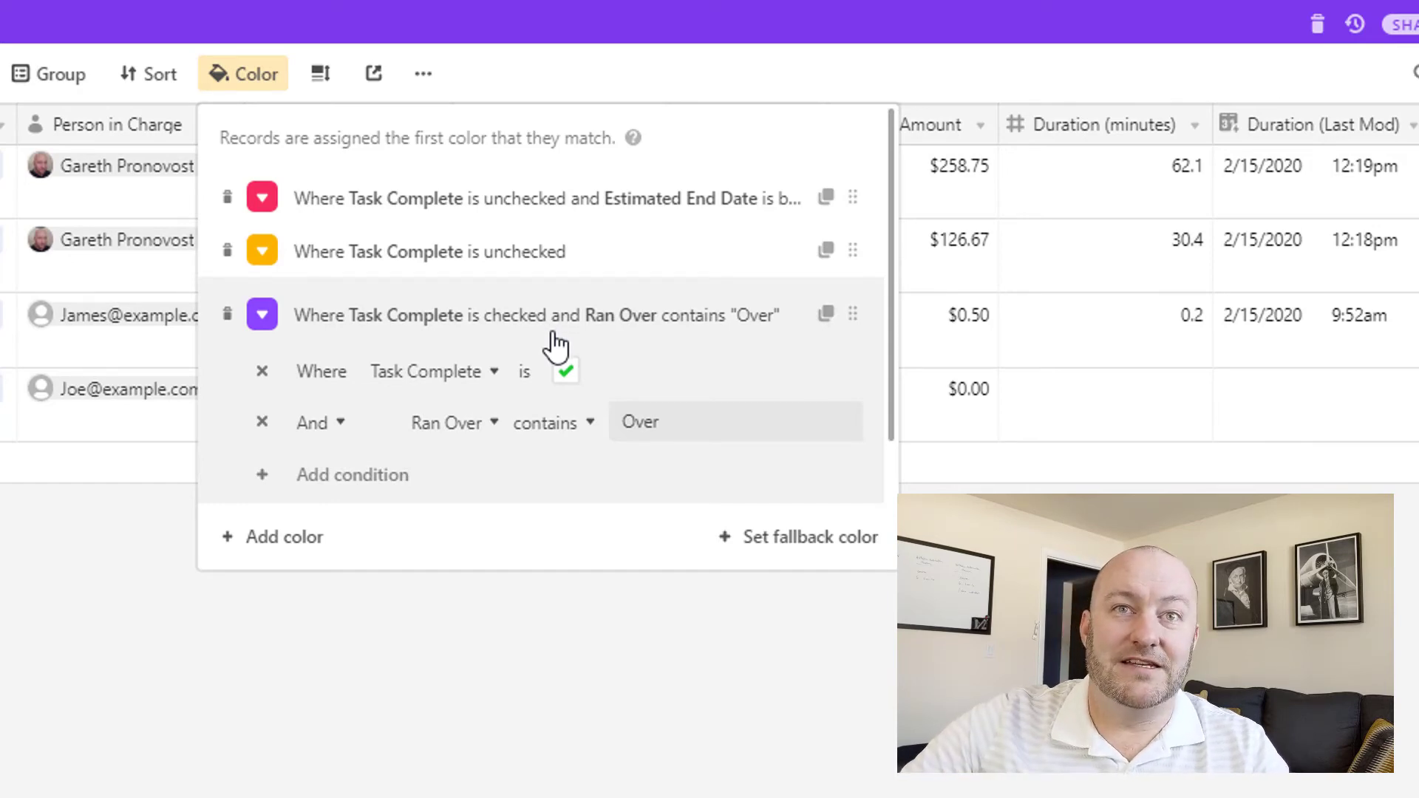
pyautogui.click(1147, 269)
pyautogui.click(1205, 215)
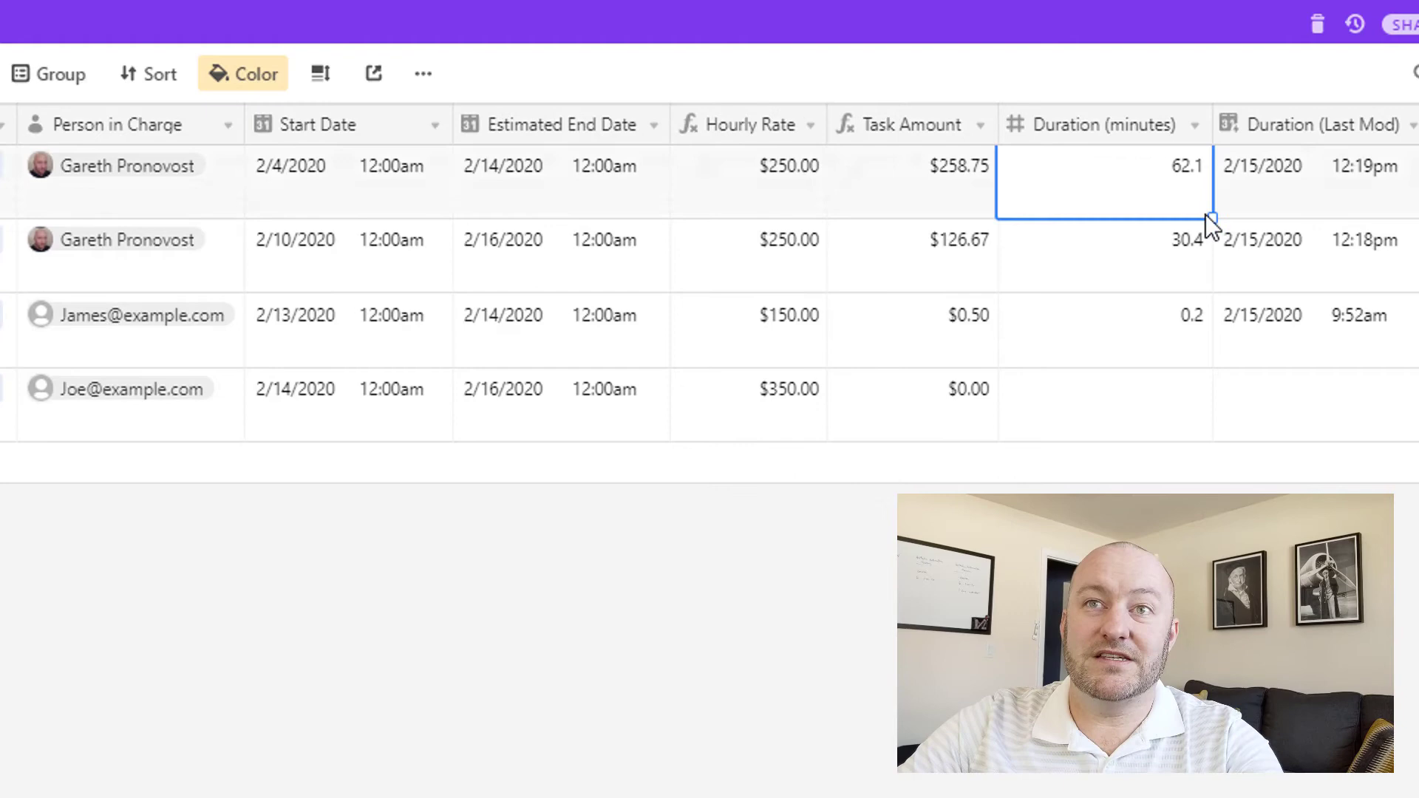
pyautogui.press('Right')
pyautogui.press('Right')
pyautogui.press('Right')
pyautogui.press('Right')
pyautogui.press('Right')
pyautogui.press('Right')
pyautogui.click(1058, 162)
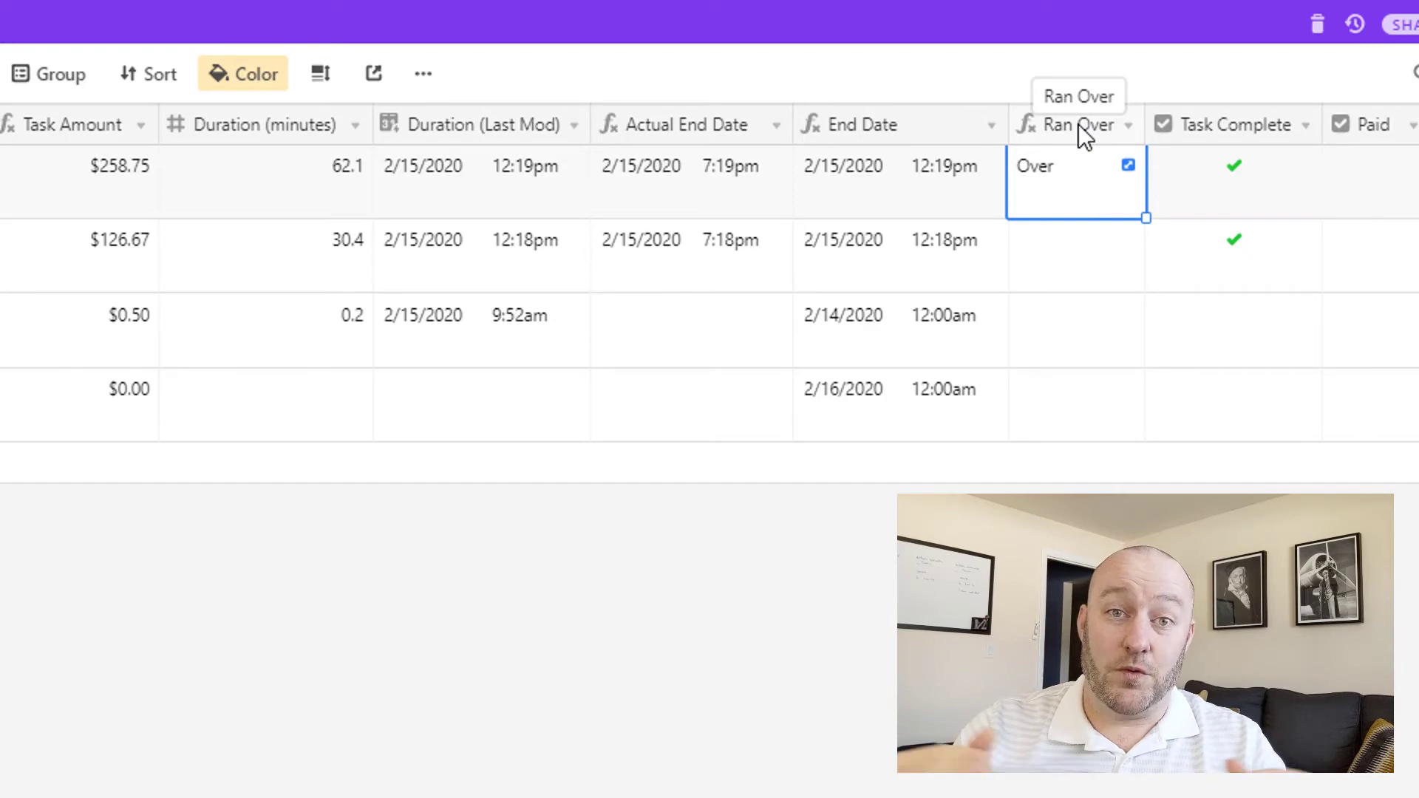
pyautogui.click(255, 80)
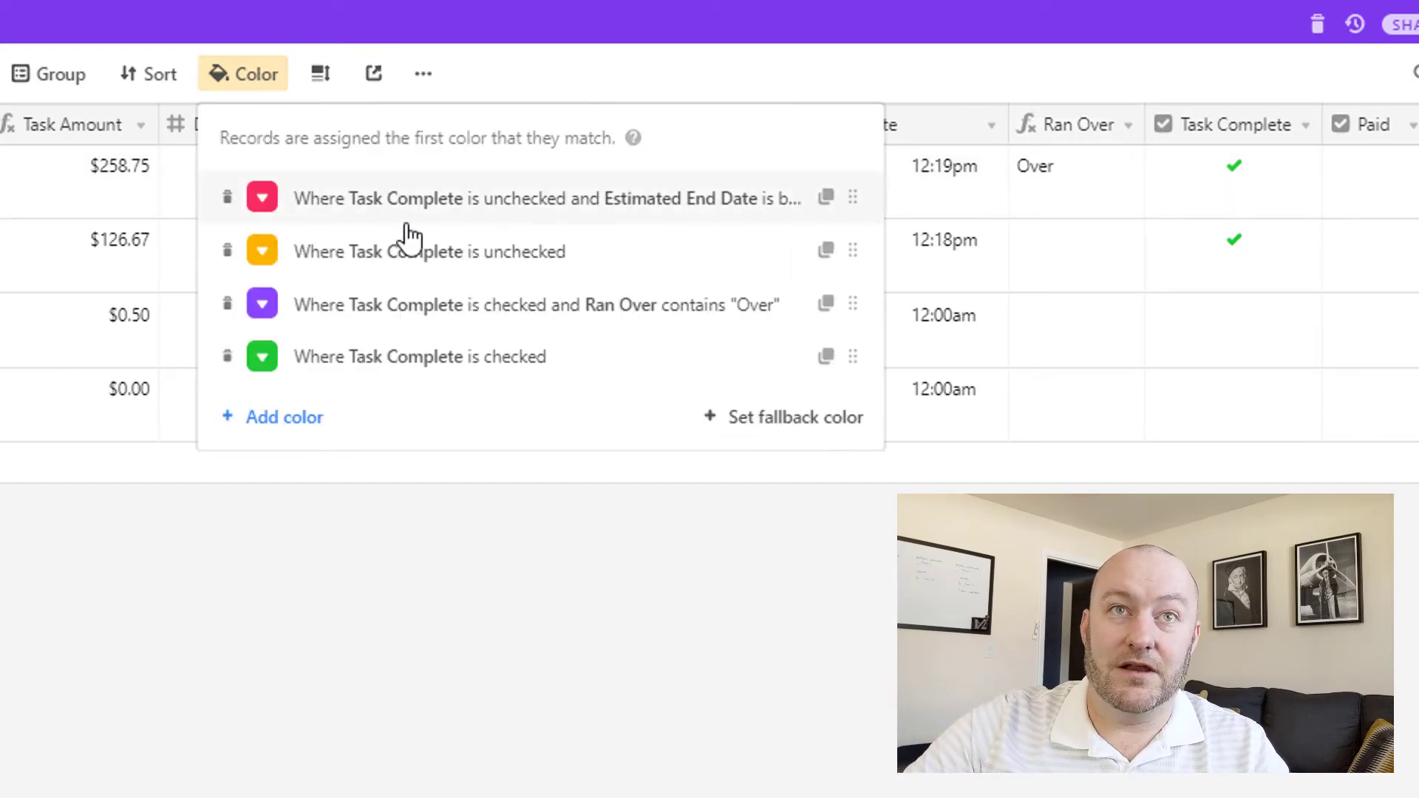
pyautogui.click(458, 319)
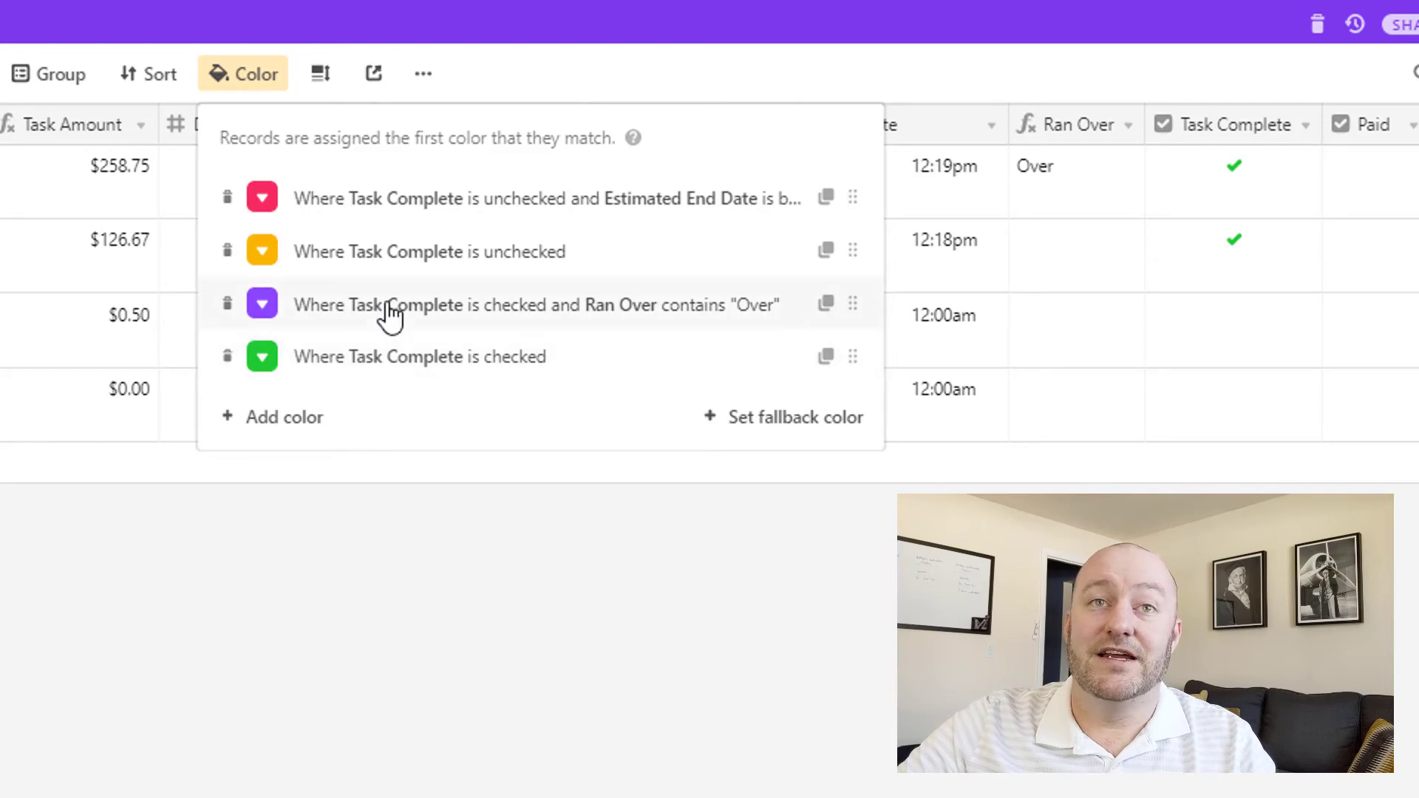
pyautogui.click(405, 363)
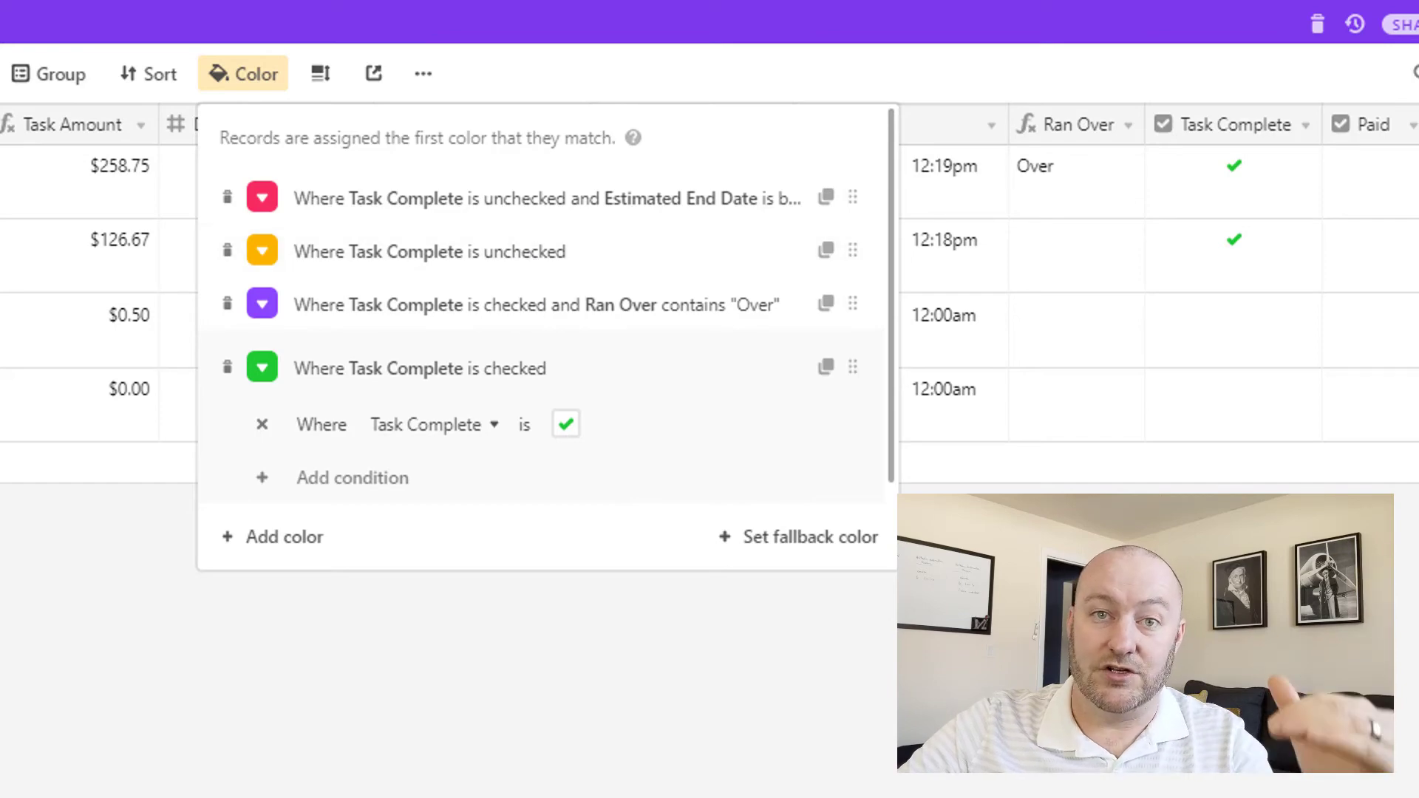
pyautogui.press('Escape')
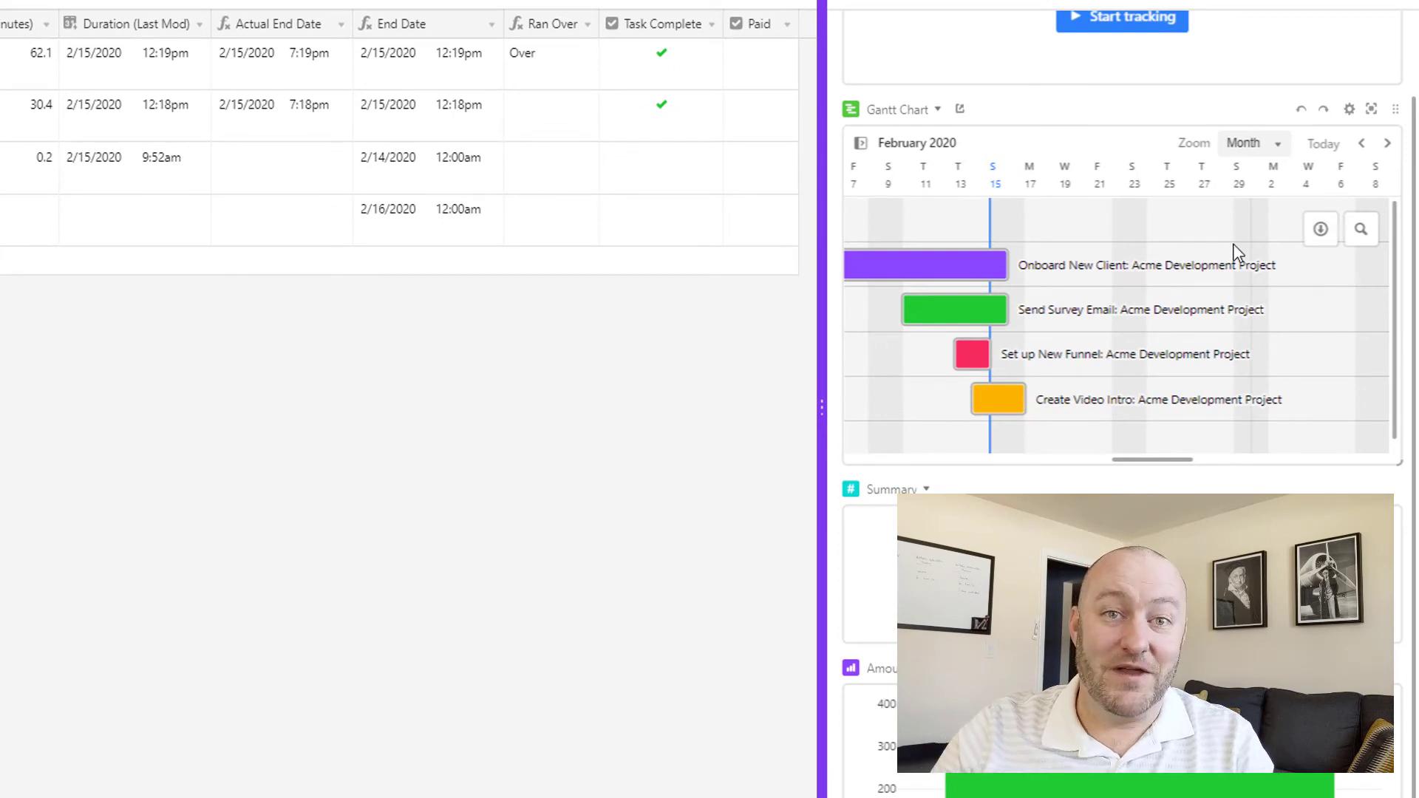
pyautogui.moveTo(915, 275)
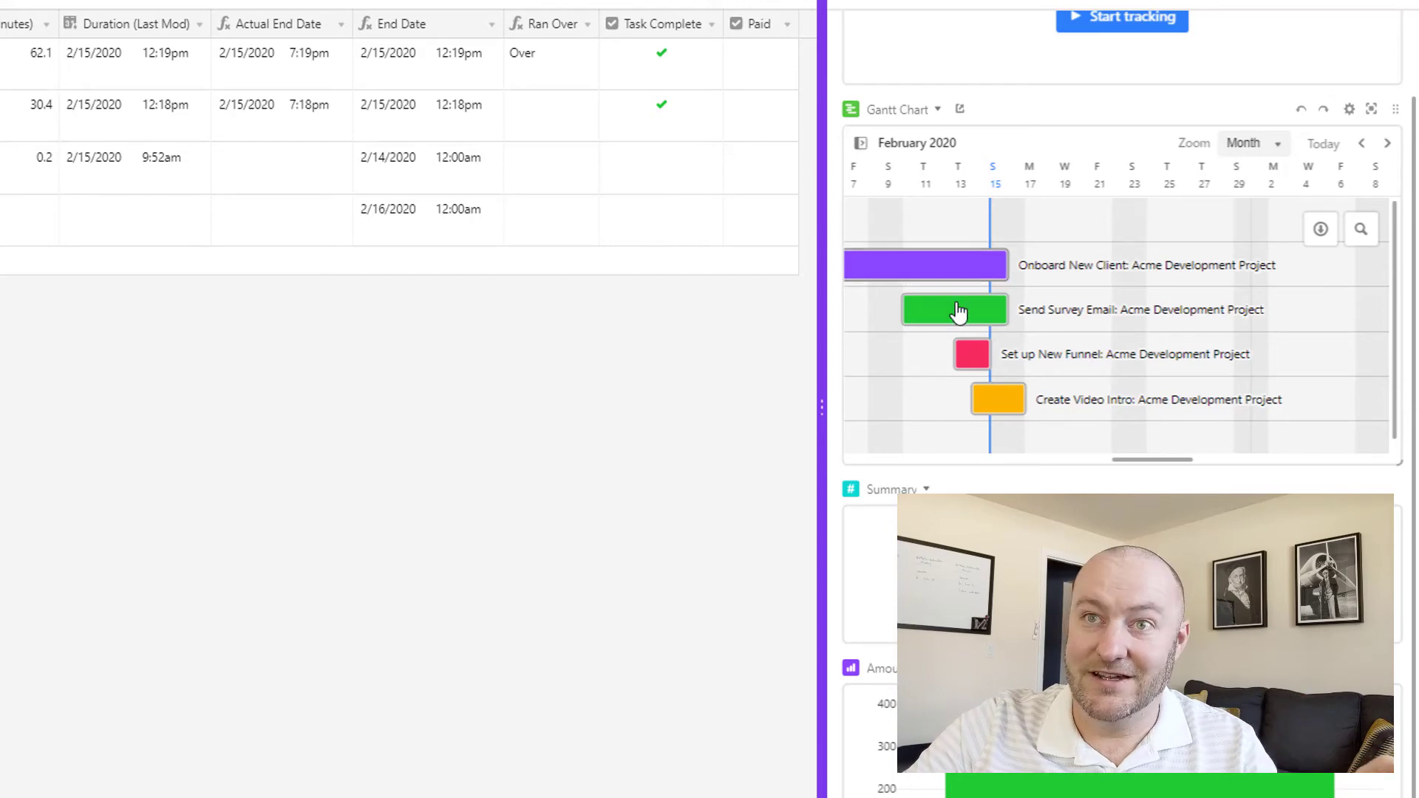
pyautogui.moveTo(957, 316)
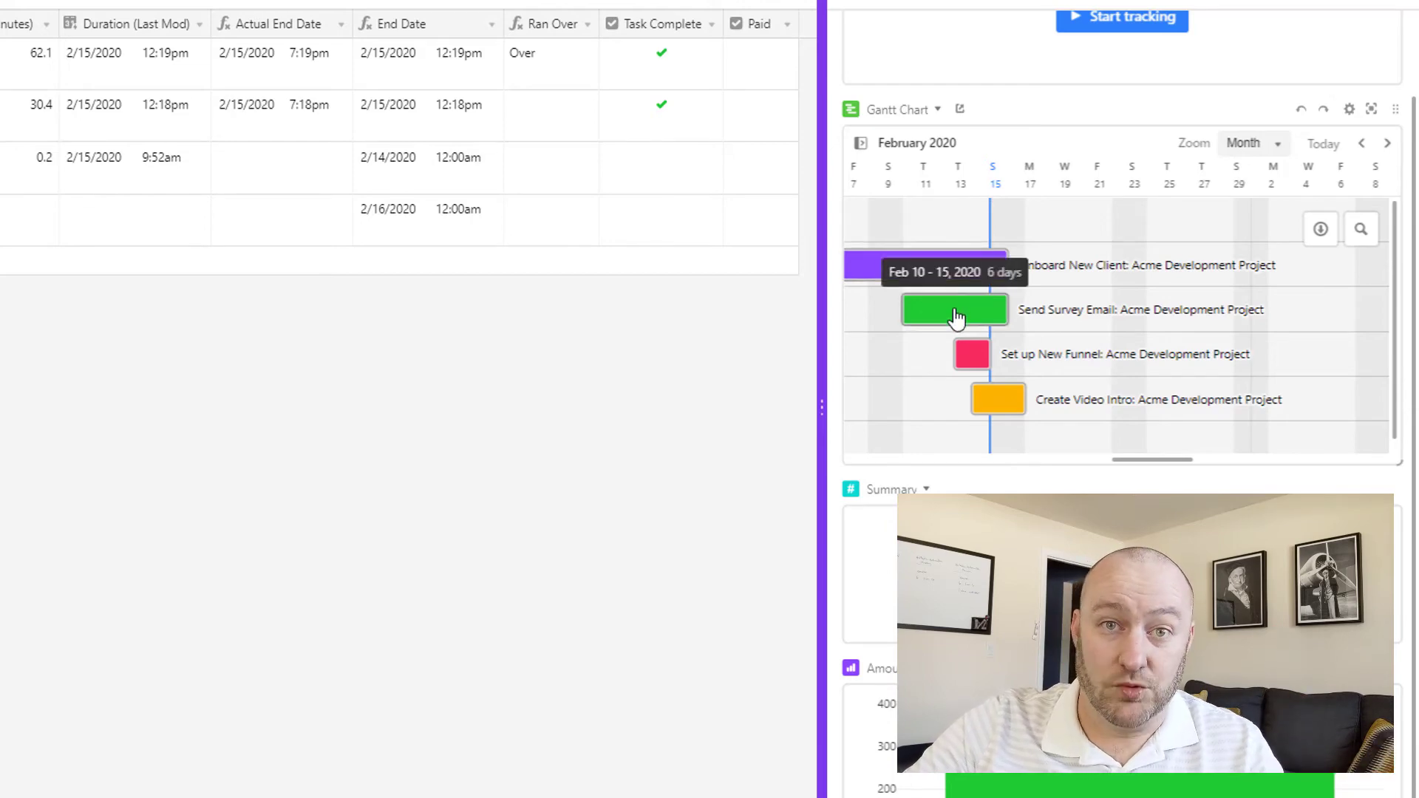
pyautogui.moveTo(977, 356)
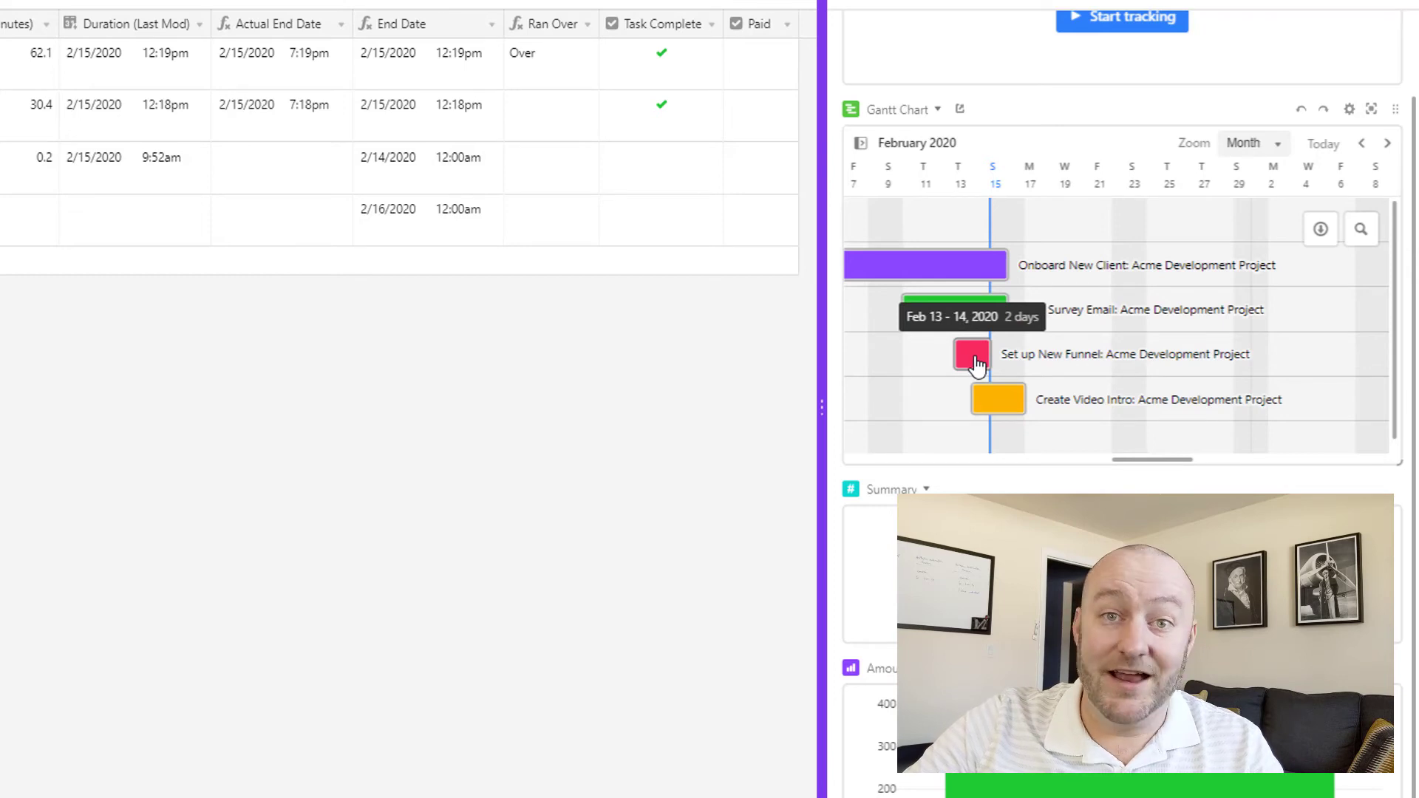
pyautogui.moveTo(999, 404)
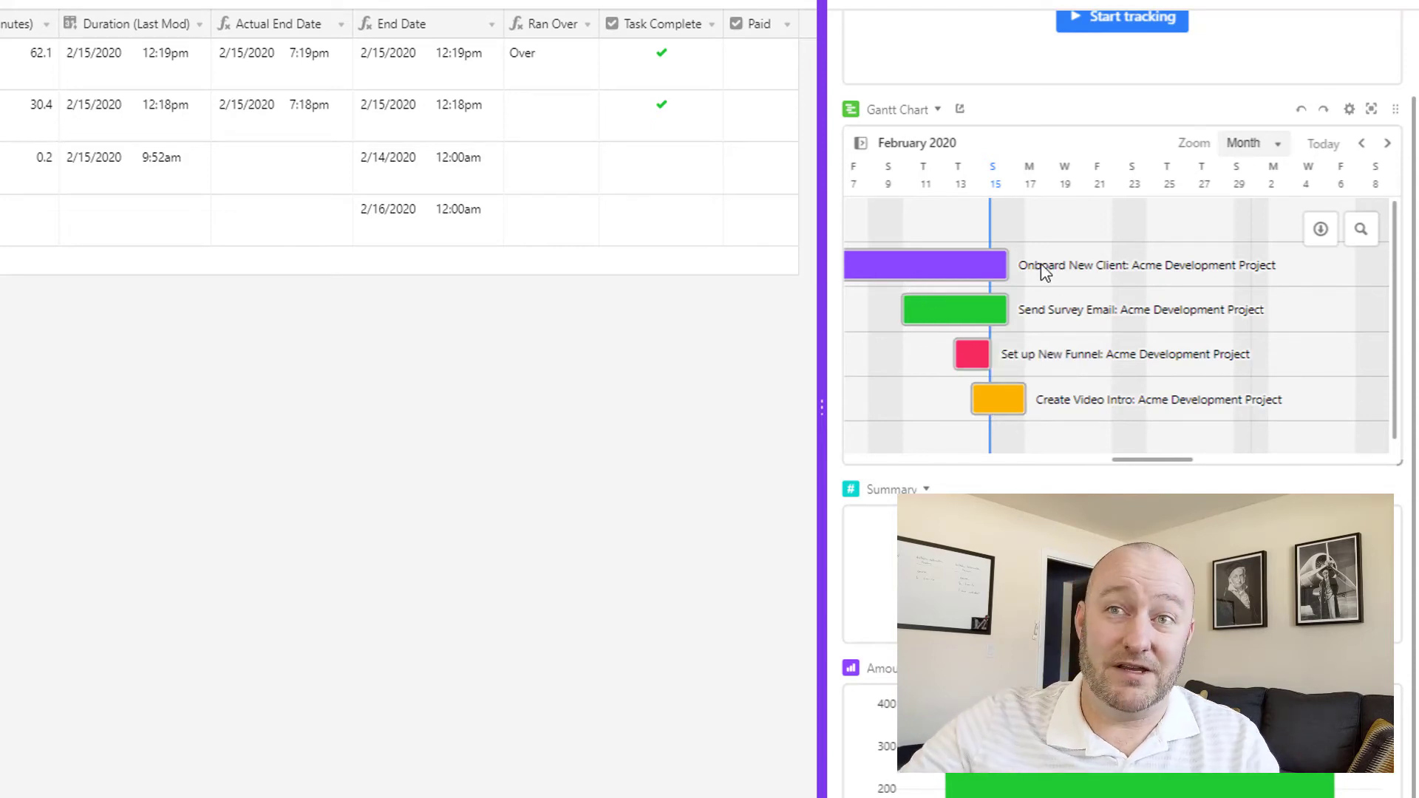
pyautogui.moveTo(999, 321)
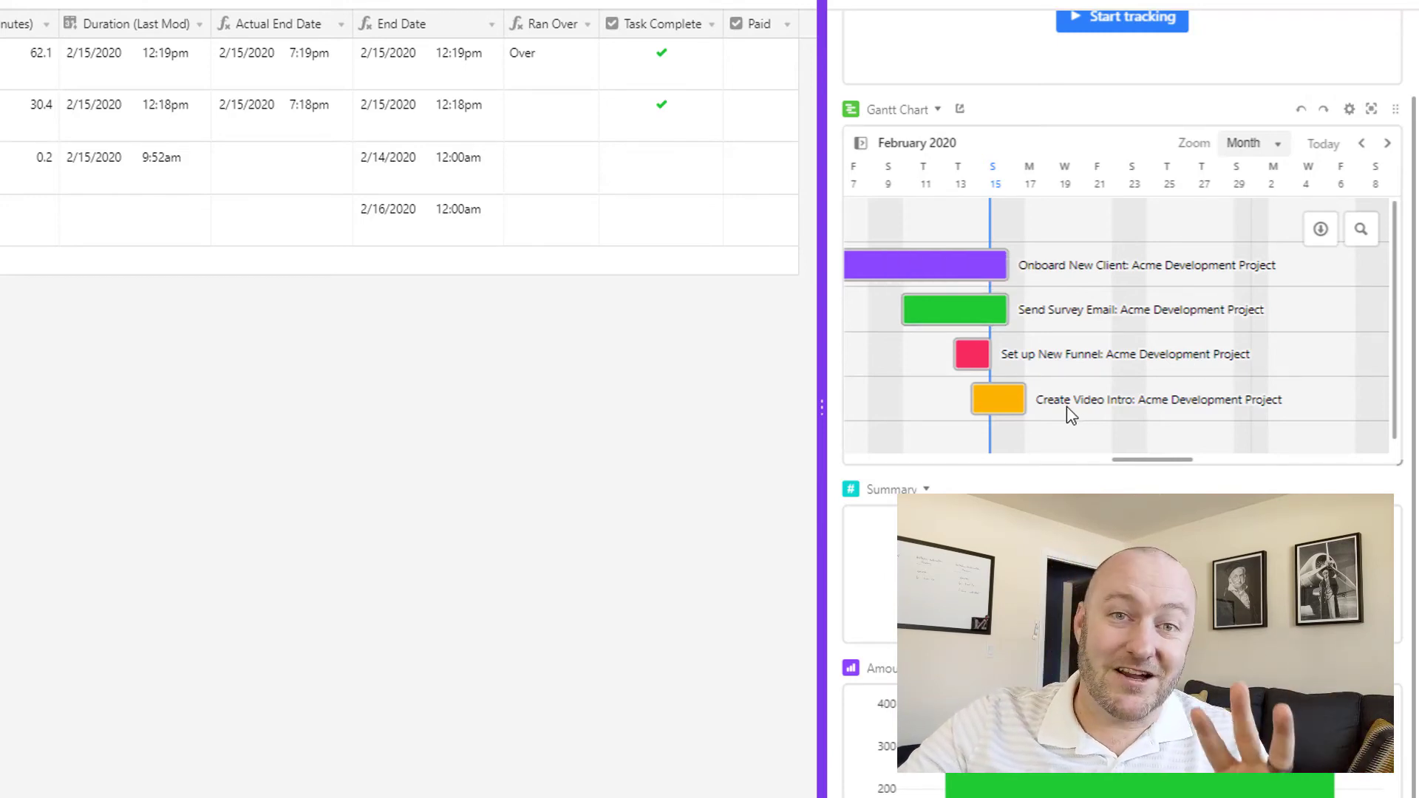
pyautogui.scroll(-3, 1183, 458)
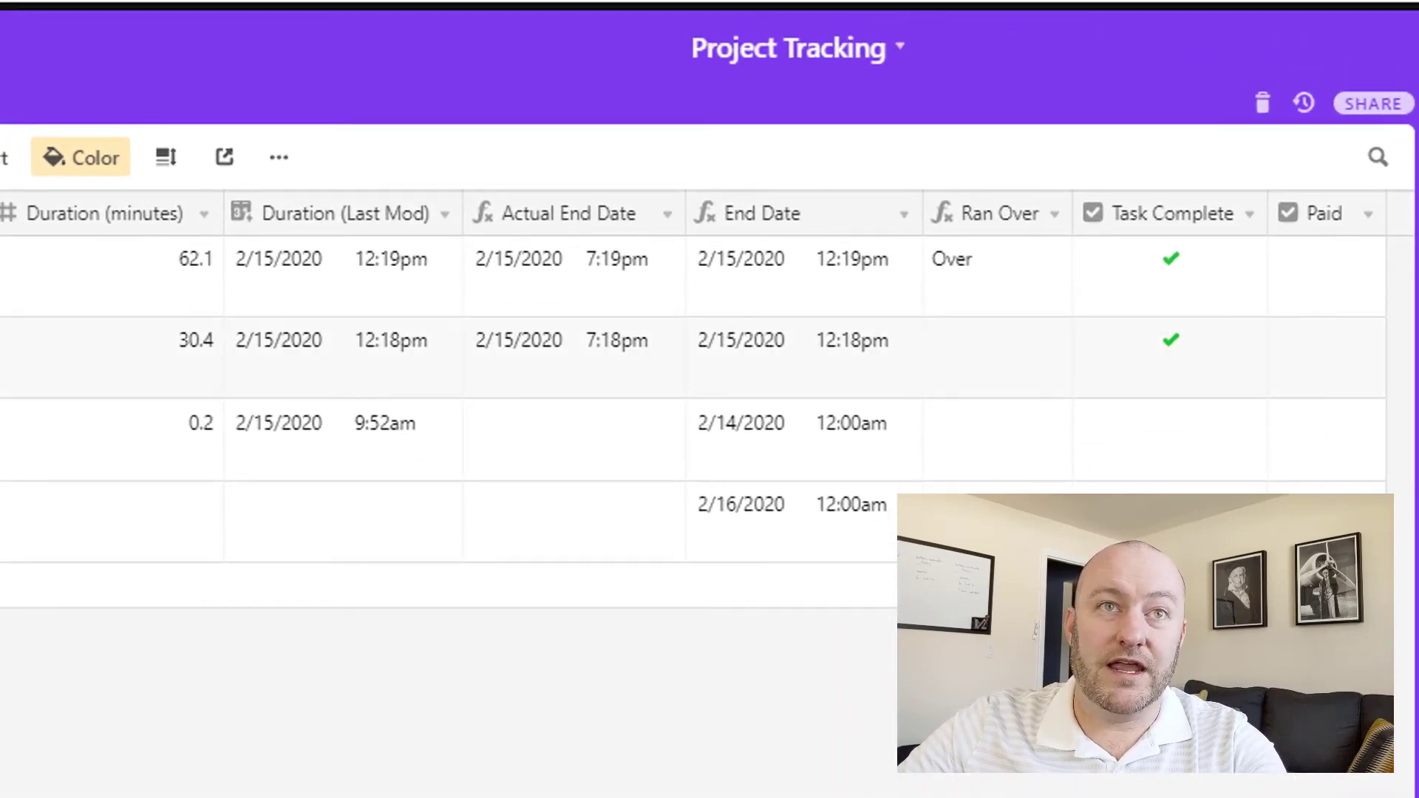
# Move across the first two tasks' rows, checking Hourly Rate, Paid and Task Complete cells.
pyautogui.hscroll(-10, 665, 400)
pyautogui.click(931, 356)
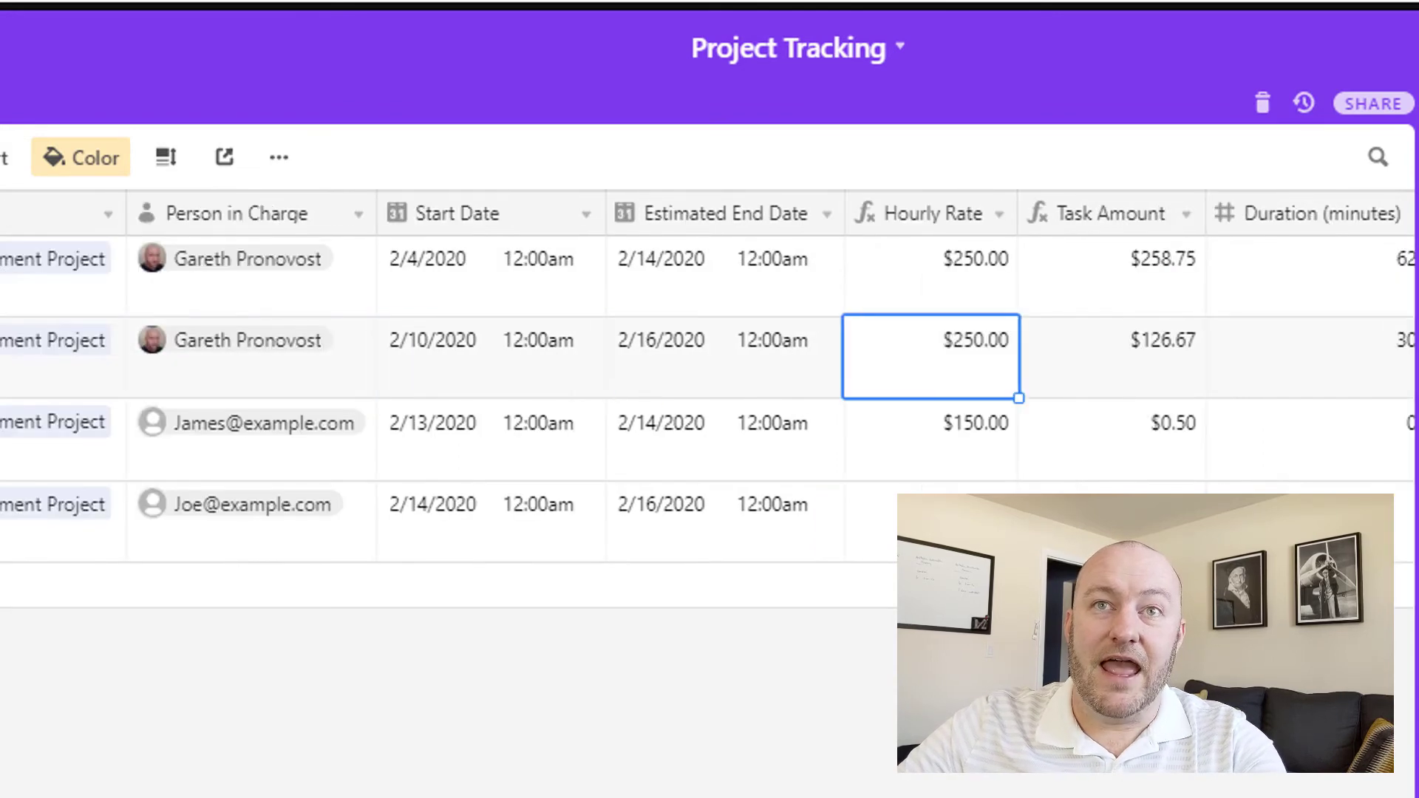
pyautogui.press('Right')
pyautogui.press('Right')
pyautogui.press('Right')
pyautogui.press('Right')
pyautogui.press('Right')
pyautogui.press('Right')
pyautogui.press('Right')
pyautogui.press('Right')
pyautogui.press('Up')
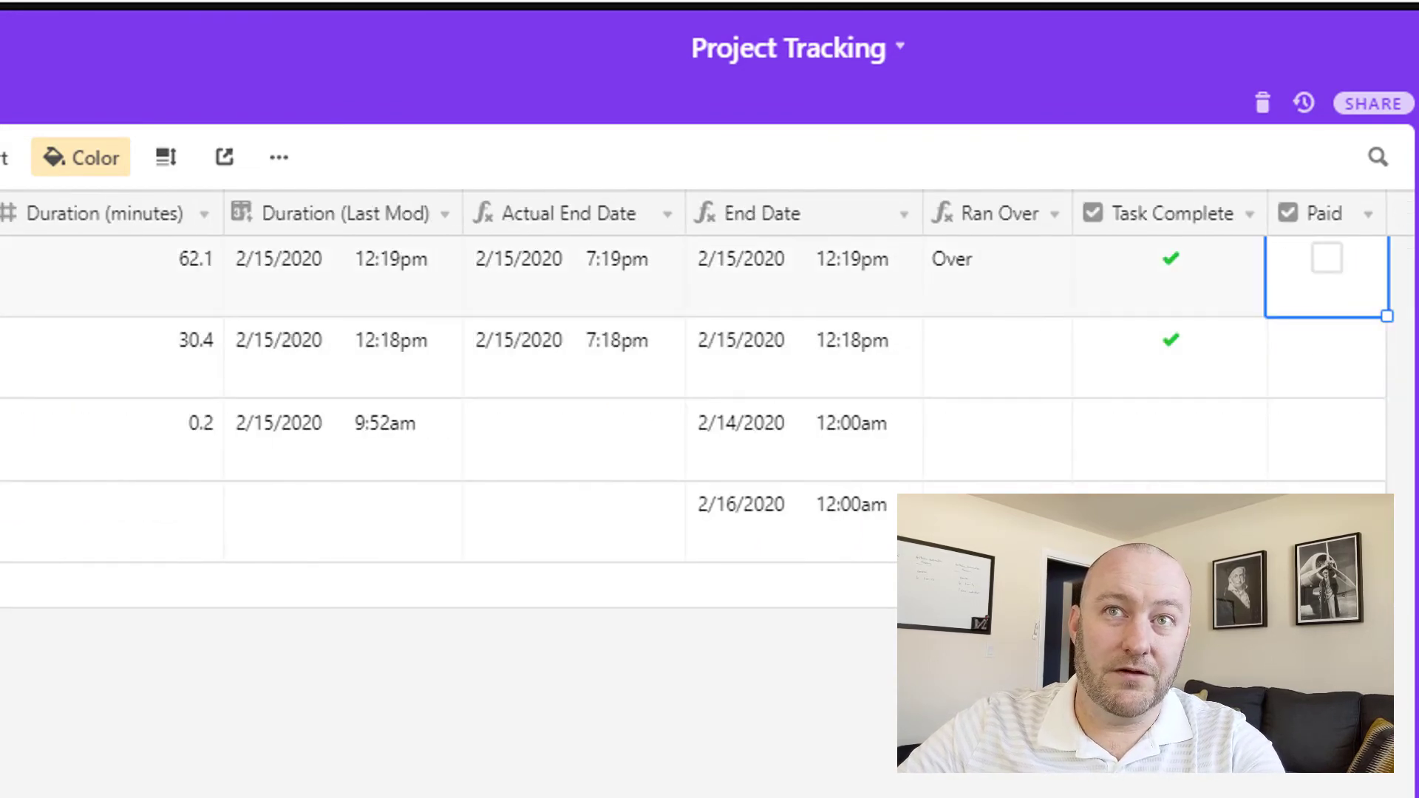
pyautogui.click(1171, 277)
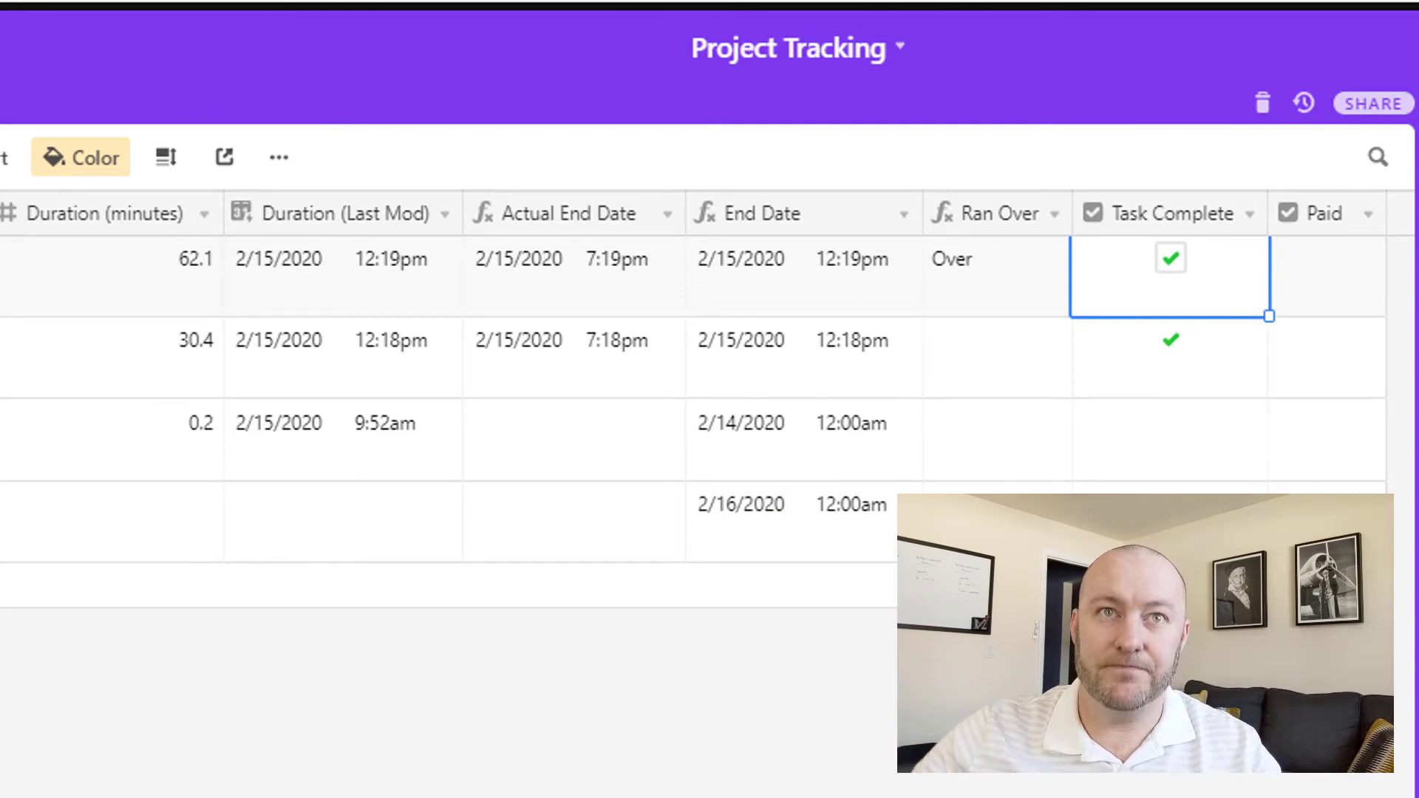
pyautogui.hotkey('ctrl', 'Left')
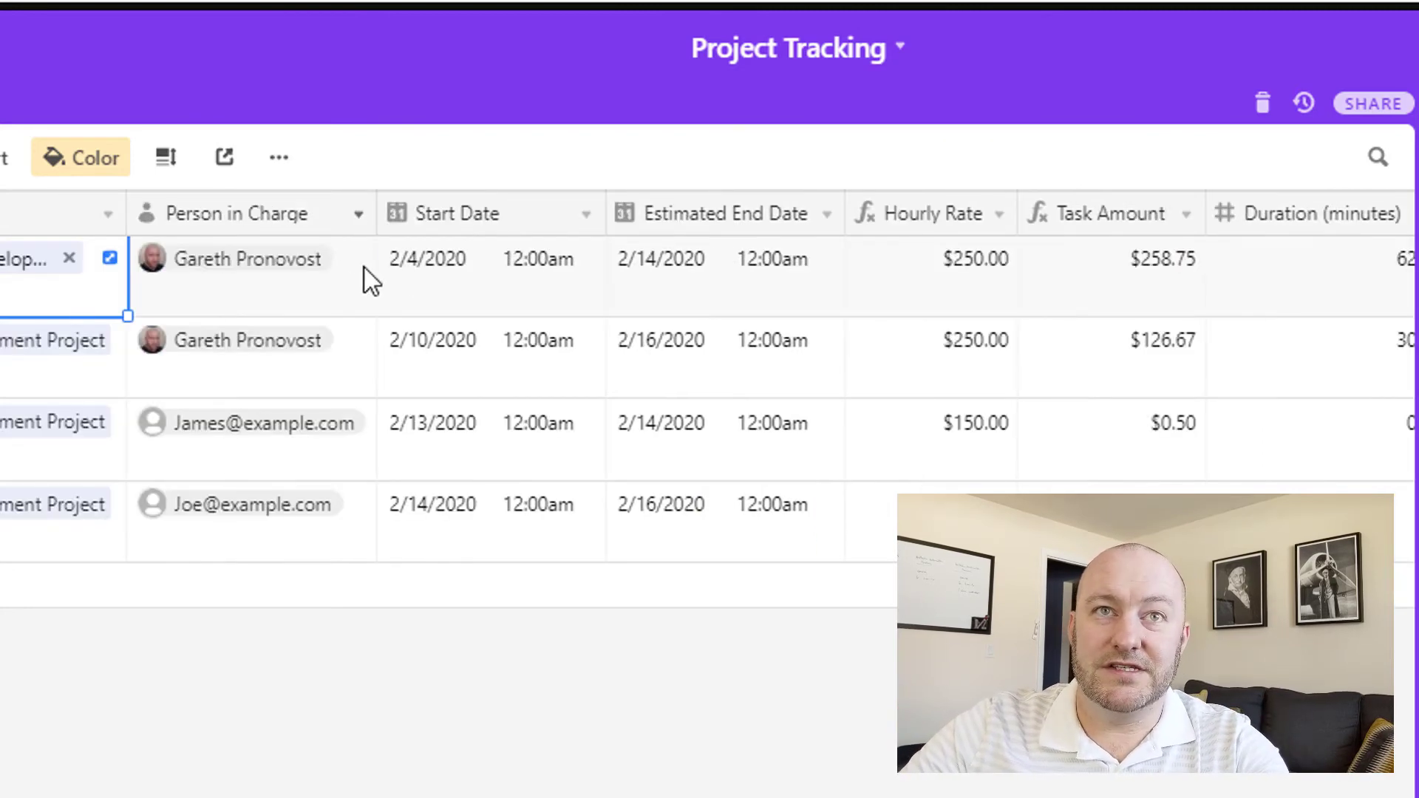
pyautogui.press('Right')
pyautogui.hotkey('ctrl', 'Right')
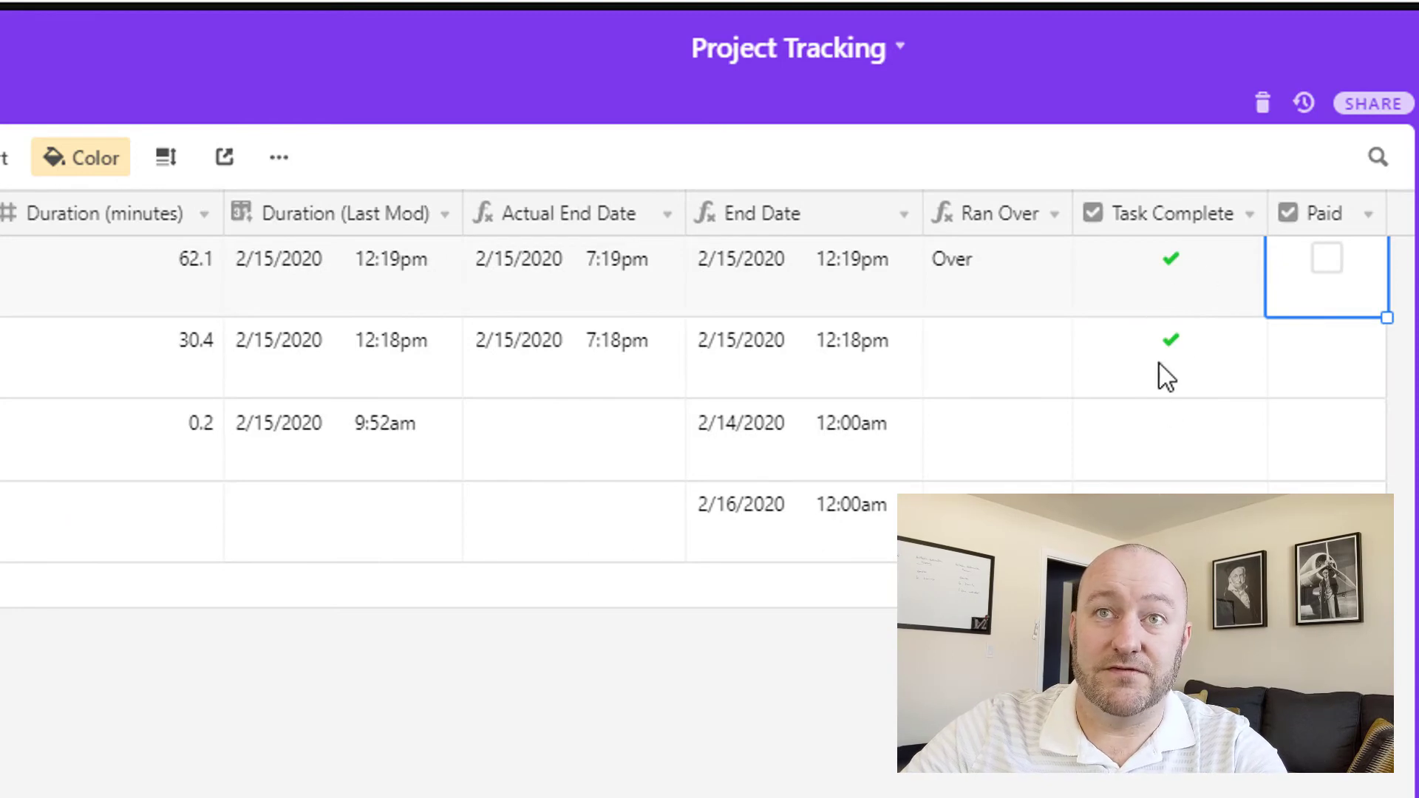
# Select the first two tasks' Task Amounts ($258.75 and $126.67) and bring up the views list.
pyautogui.hscroll(-15, 1165, 380)
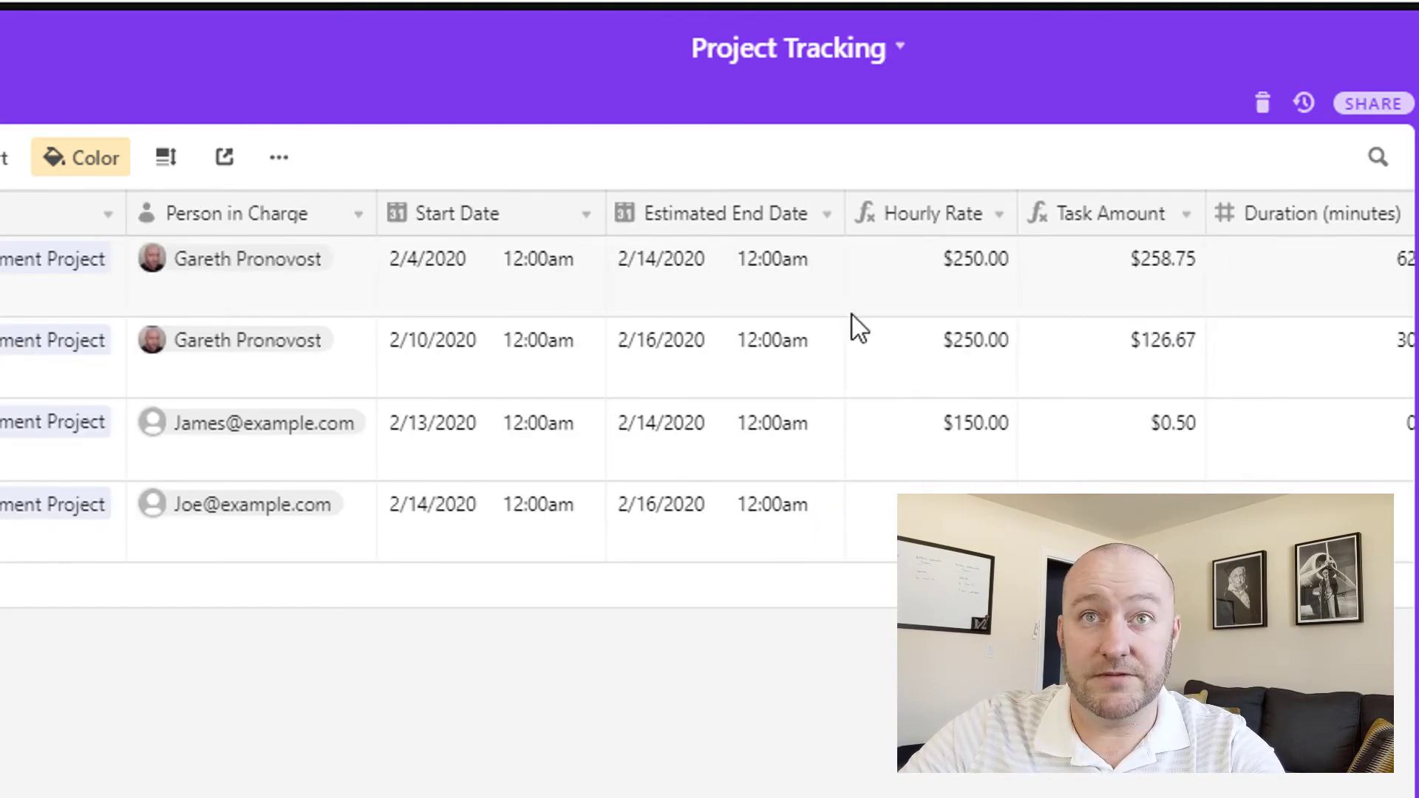
pyautogui.click(994, 284)
pyautogui.press('Right')
pyautogui.press('Right')
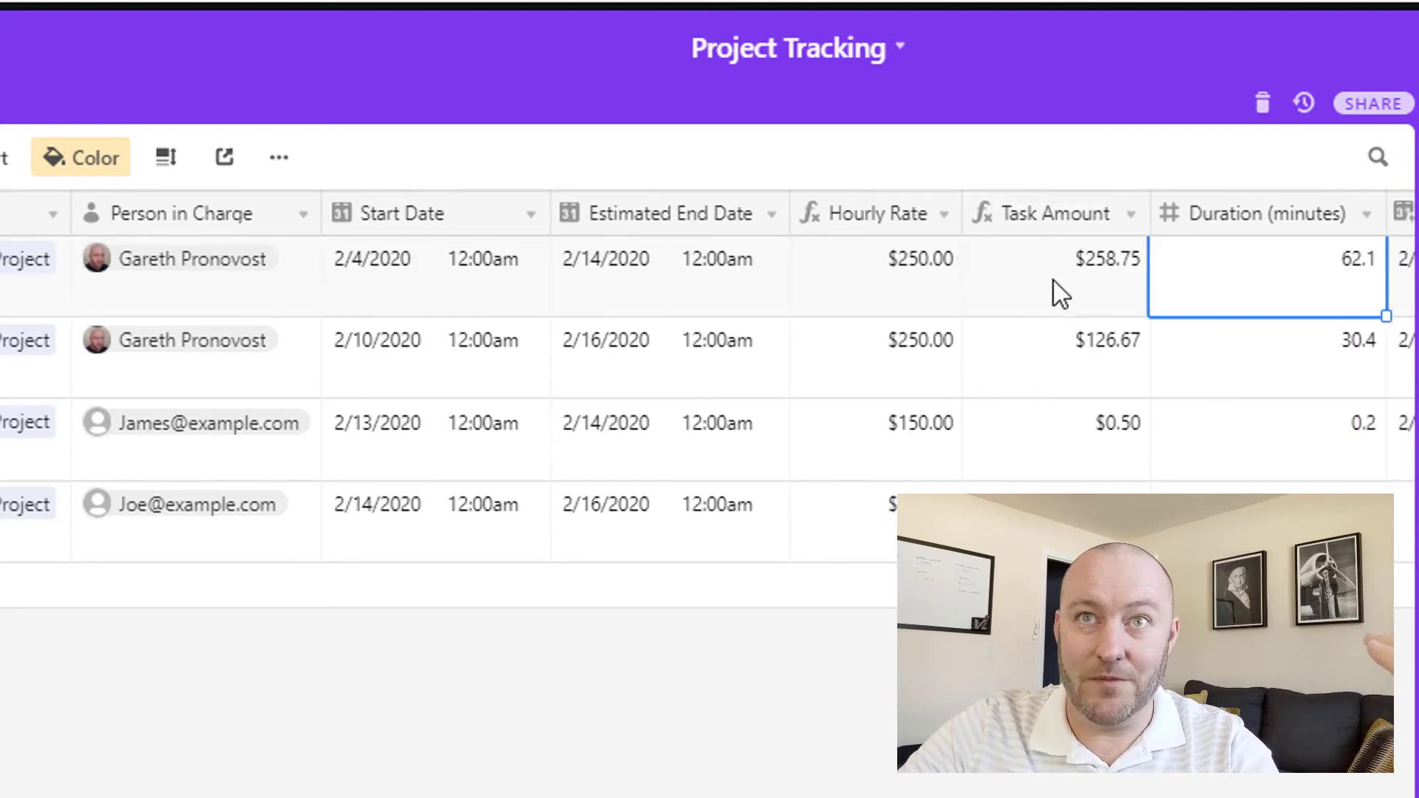
pyautogui.moveTo(1054, 281); pyautogui.dragTo(1045, 377)
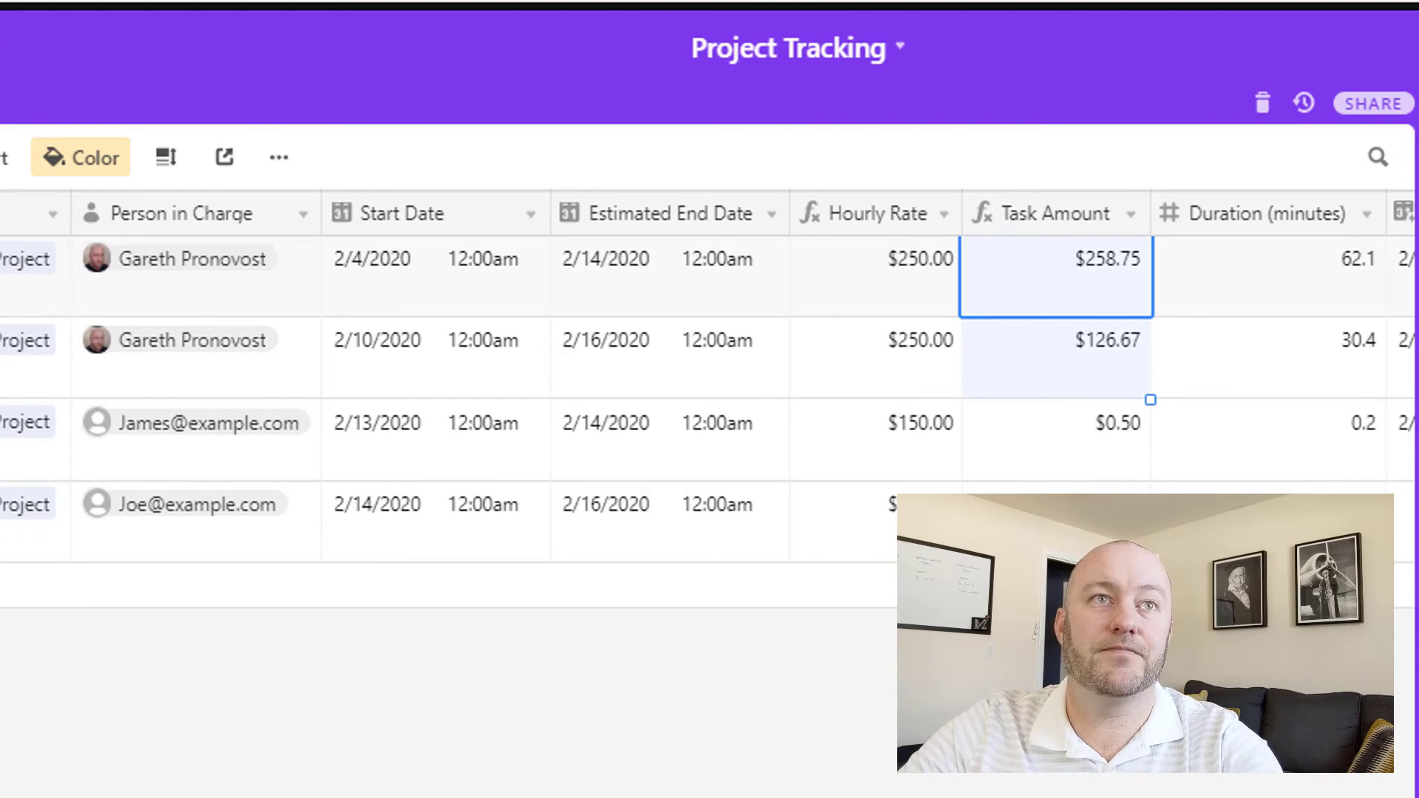
pyautogui.click(3, 156)
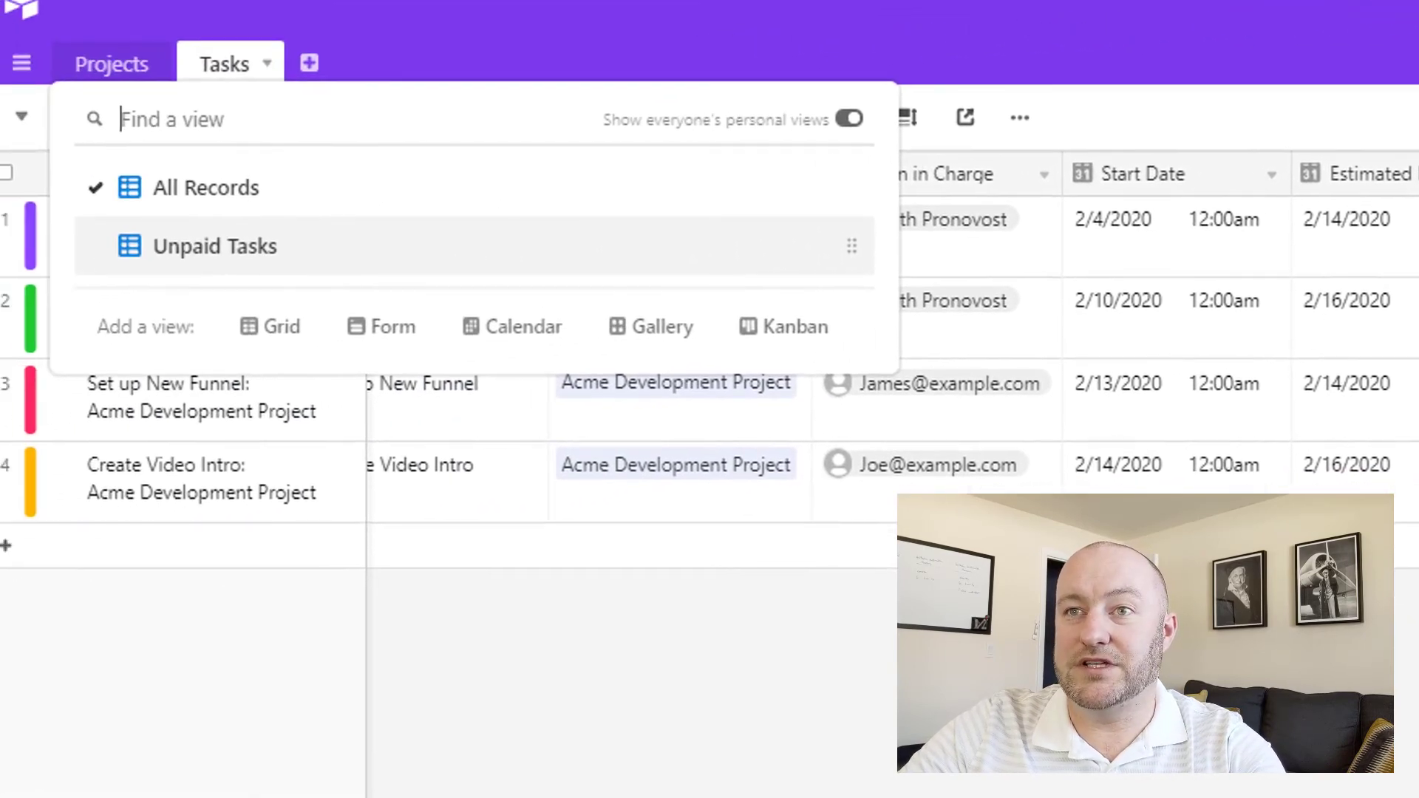
# Switch to Unpaid Tasks and review its filters: Paid unchecked, Task Complete checked.
pyautogui.click(182, 251)
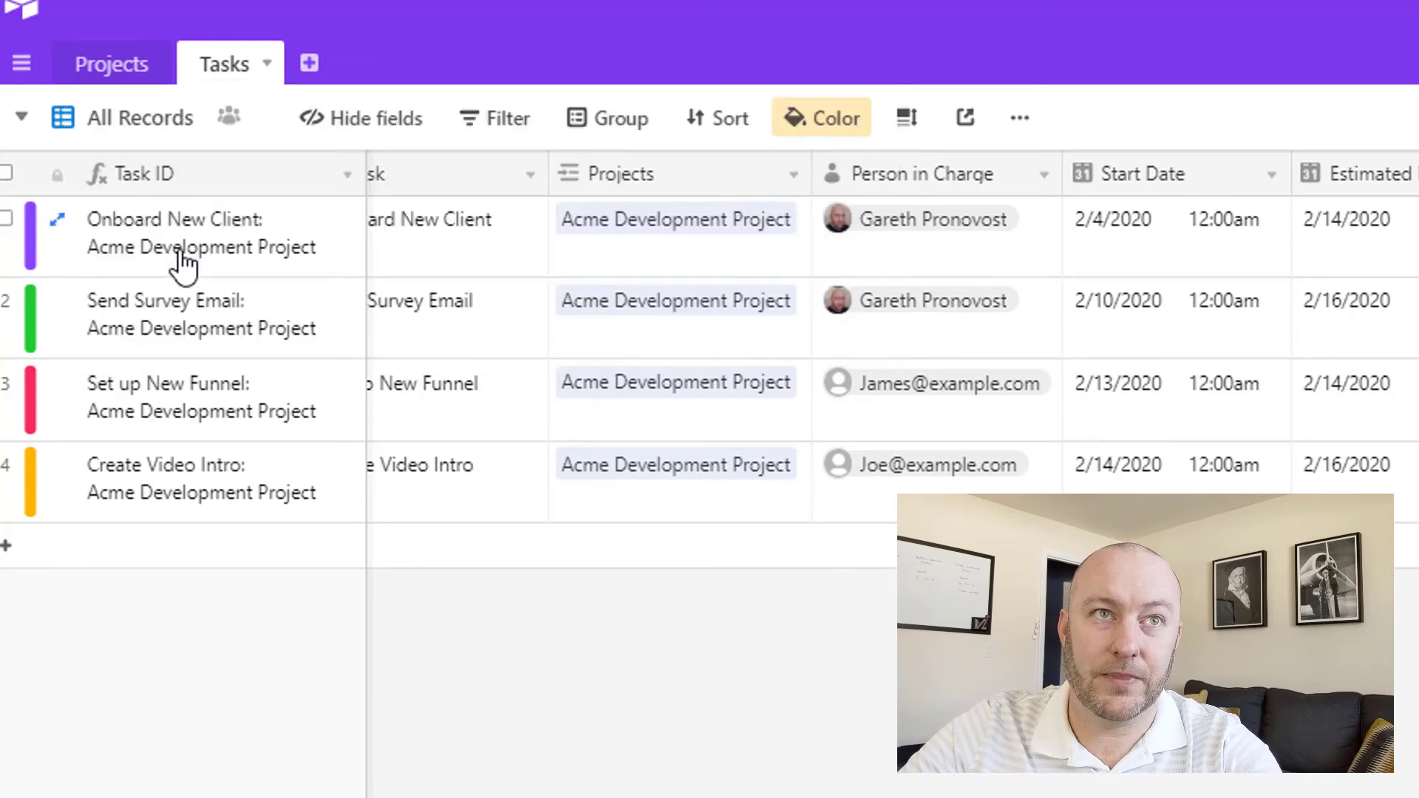
pyautogui.click(499, 122)
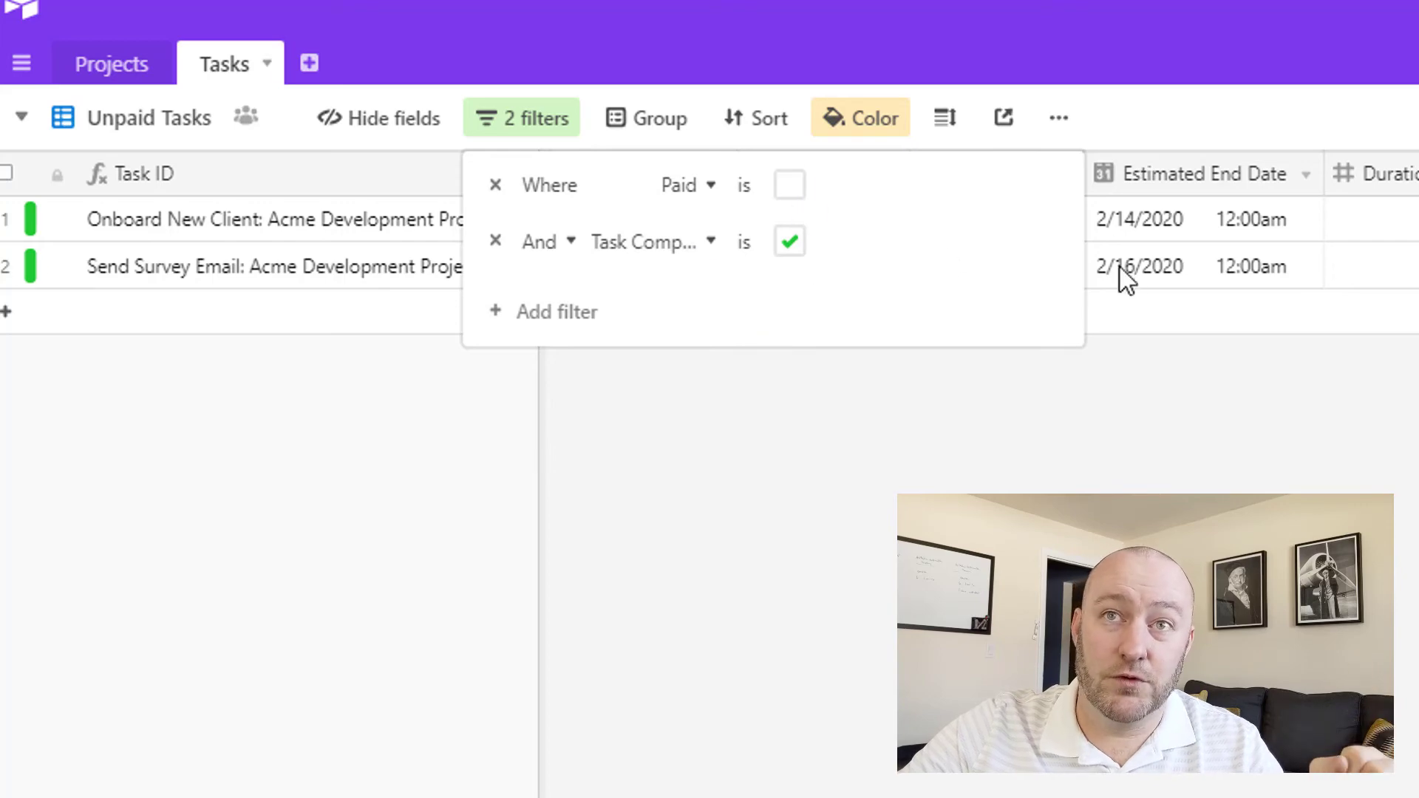
pyautogui.press('Escape')
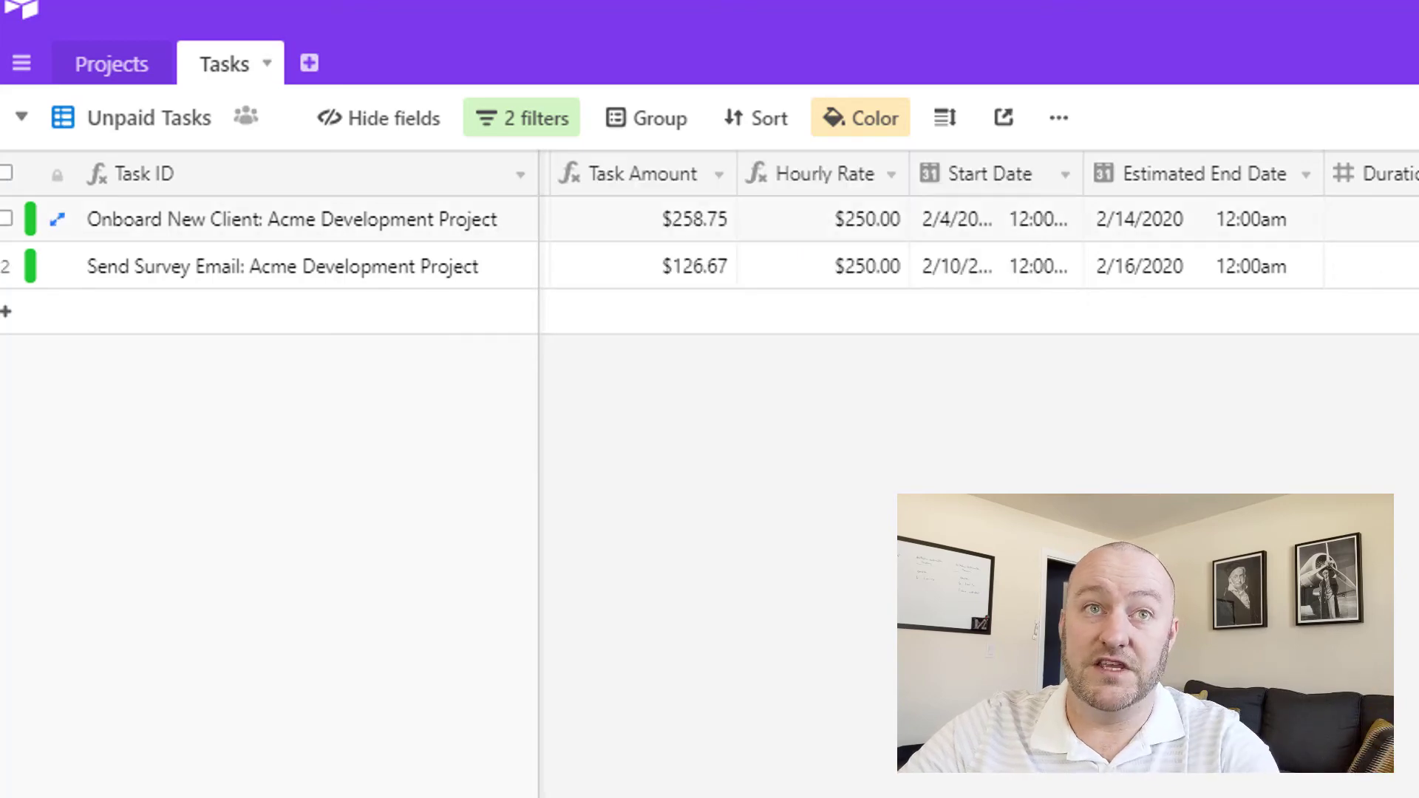
pyautogui.hscroll(5, 961, 266)
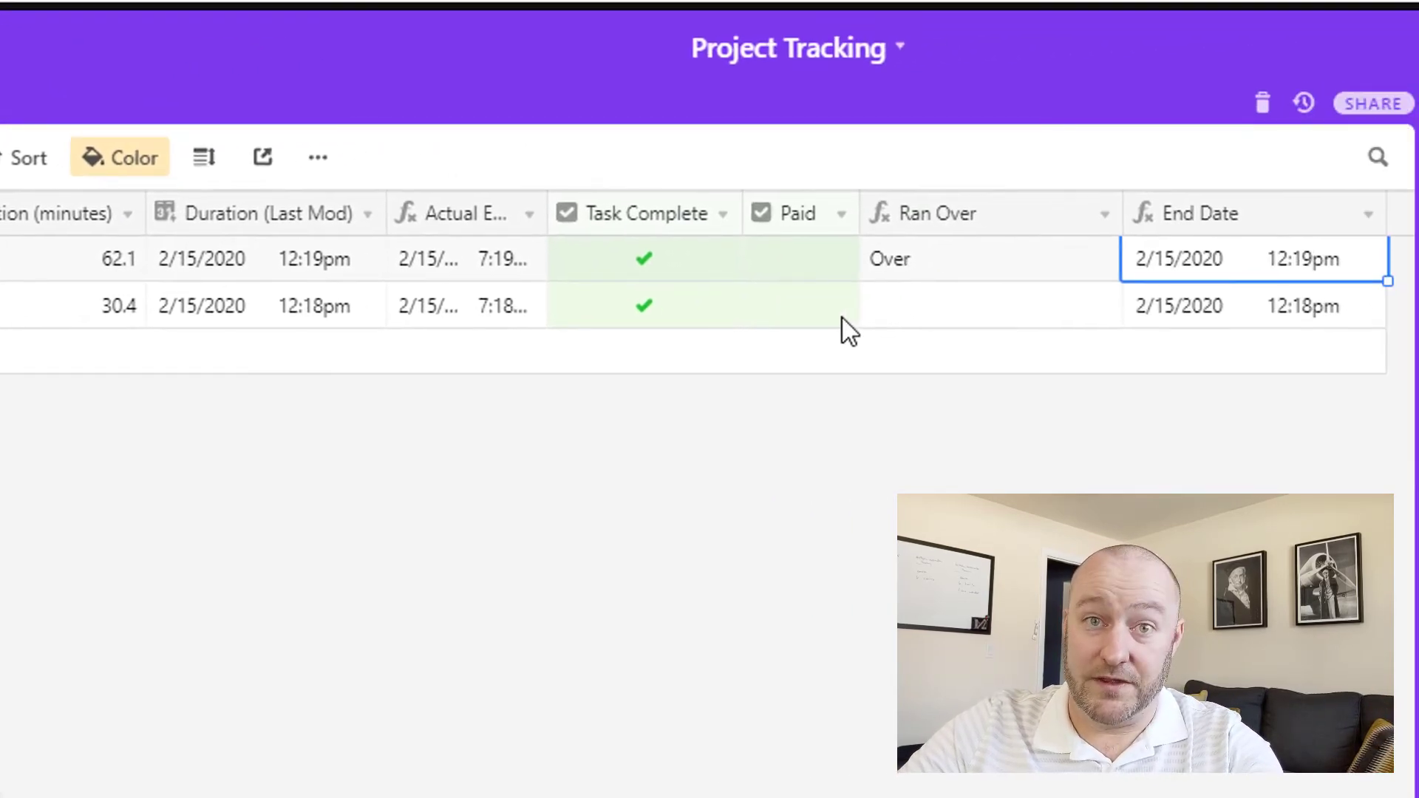
# Select both unpaid tasks' amounts, which the Summary block totals at $385.42.
pyautogui.click(484, 396)
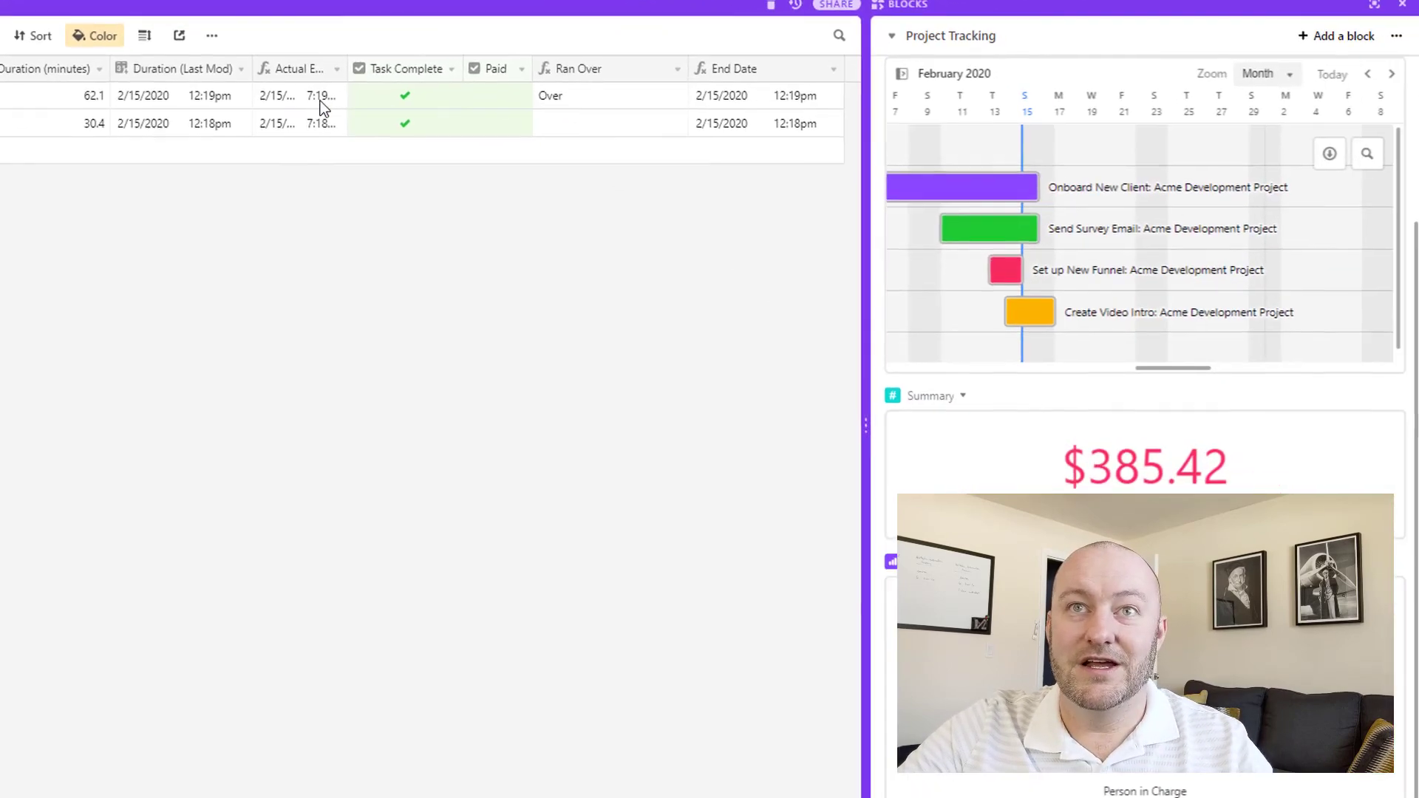
pyautogui.click(52, 266)
pyautogui.hscroll(-10, 111, 158)
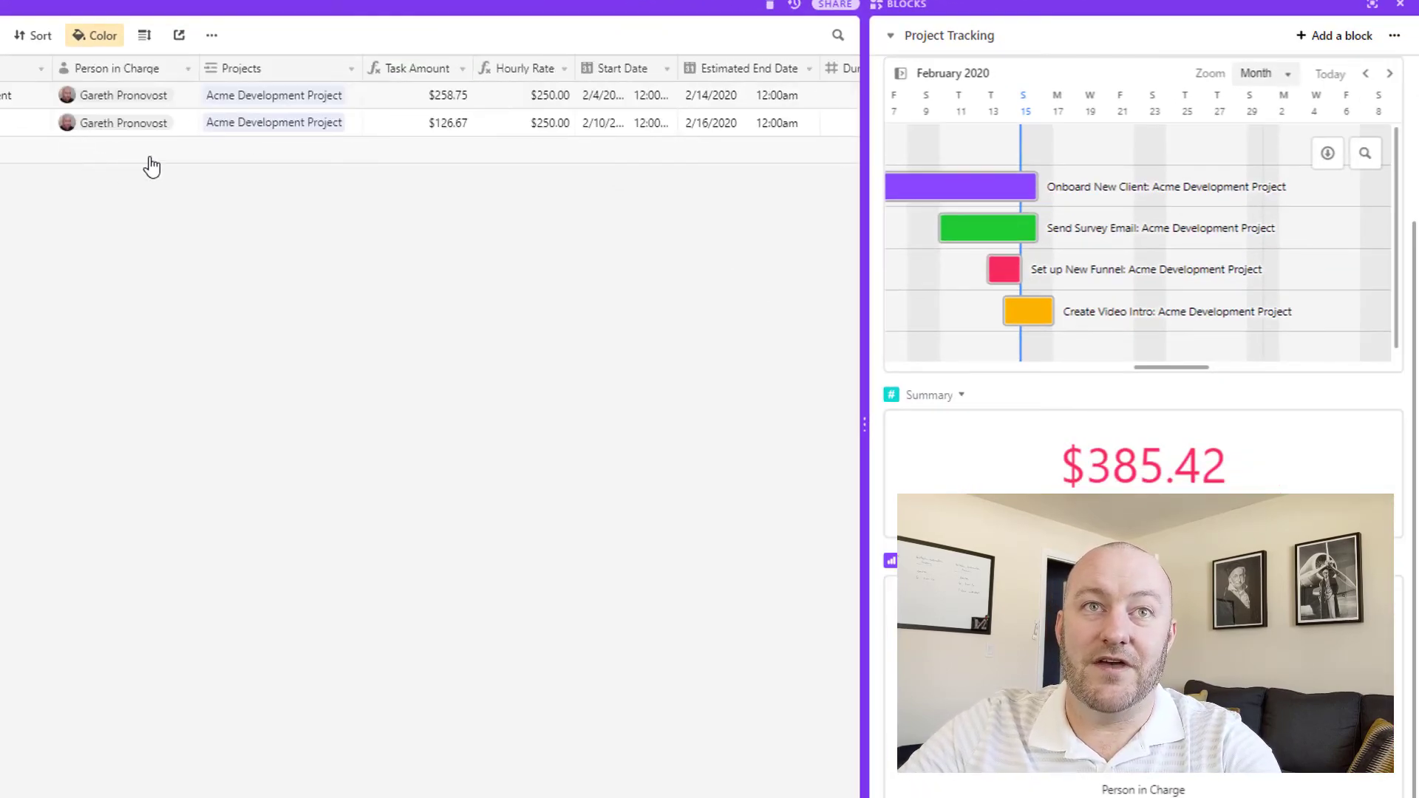
pyautogui.click(448, 94)
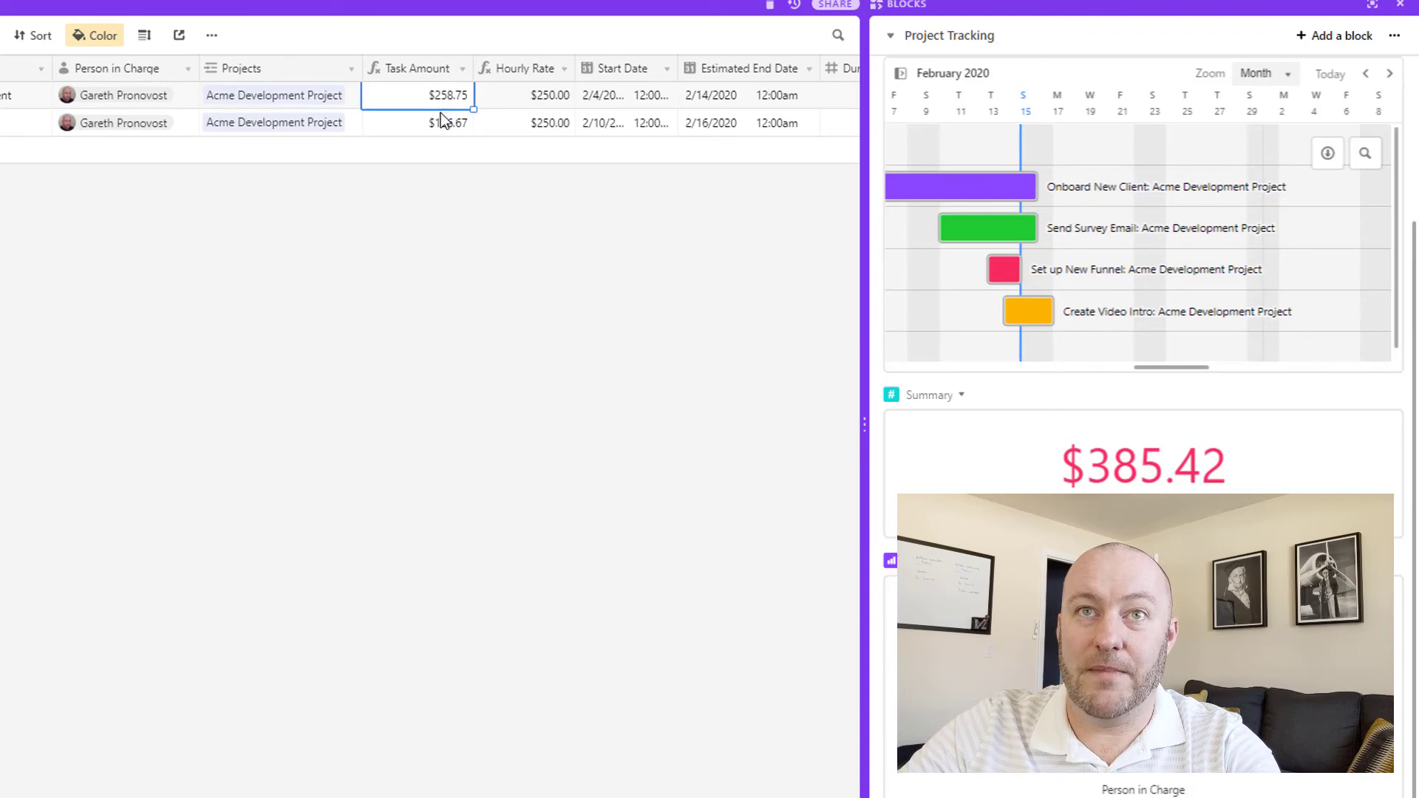
pyautogui.keyDown('shift'); pyautogui.click(440, 118); pyautogui.keyUp('shift')
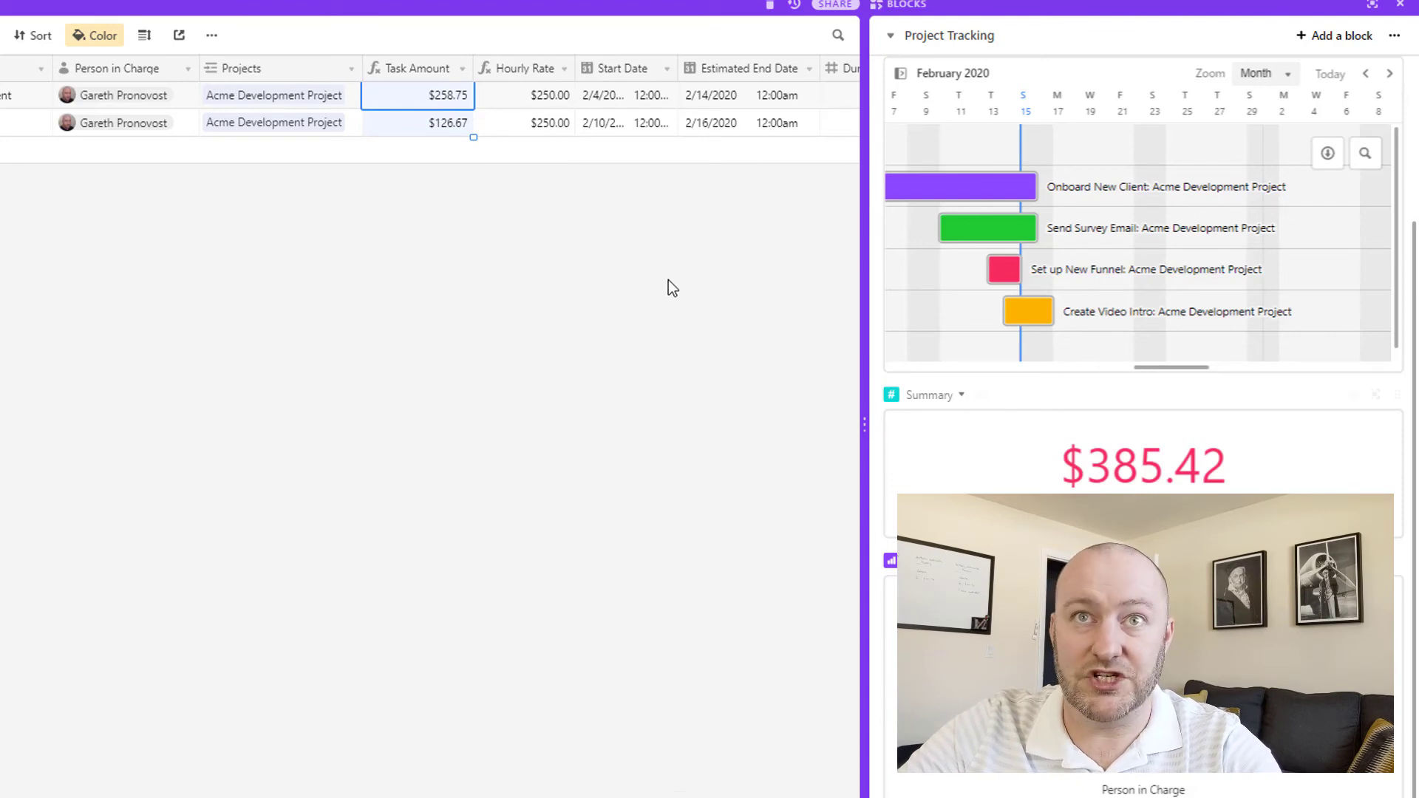
pyautogui.click(553, 100)
pyautogui.hscroll(5, 552, 100)
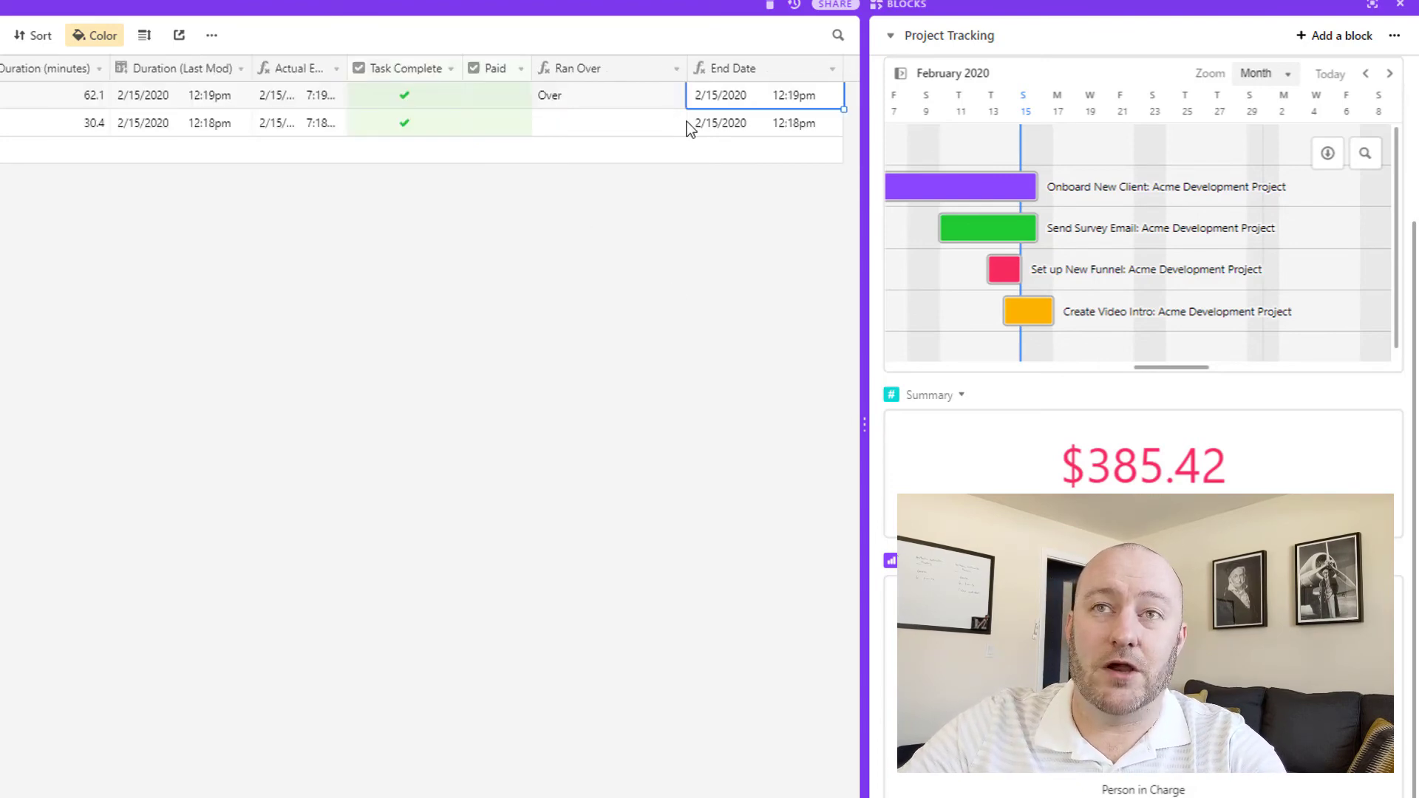
# Tick Paid for Onboard New Client and confirm the Summary total drops to $126.67.
pyautogui.click(584, 103)
pyautogui.click(502, 98)
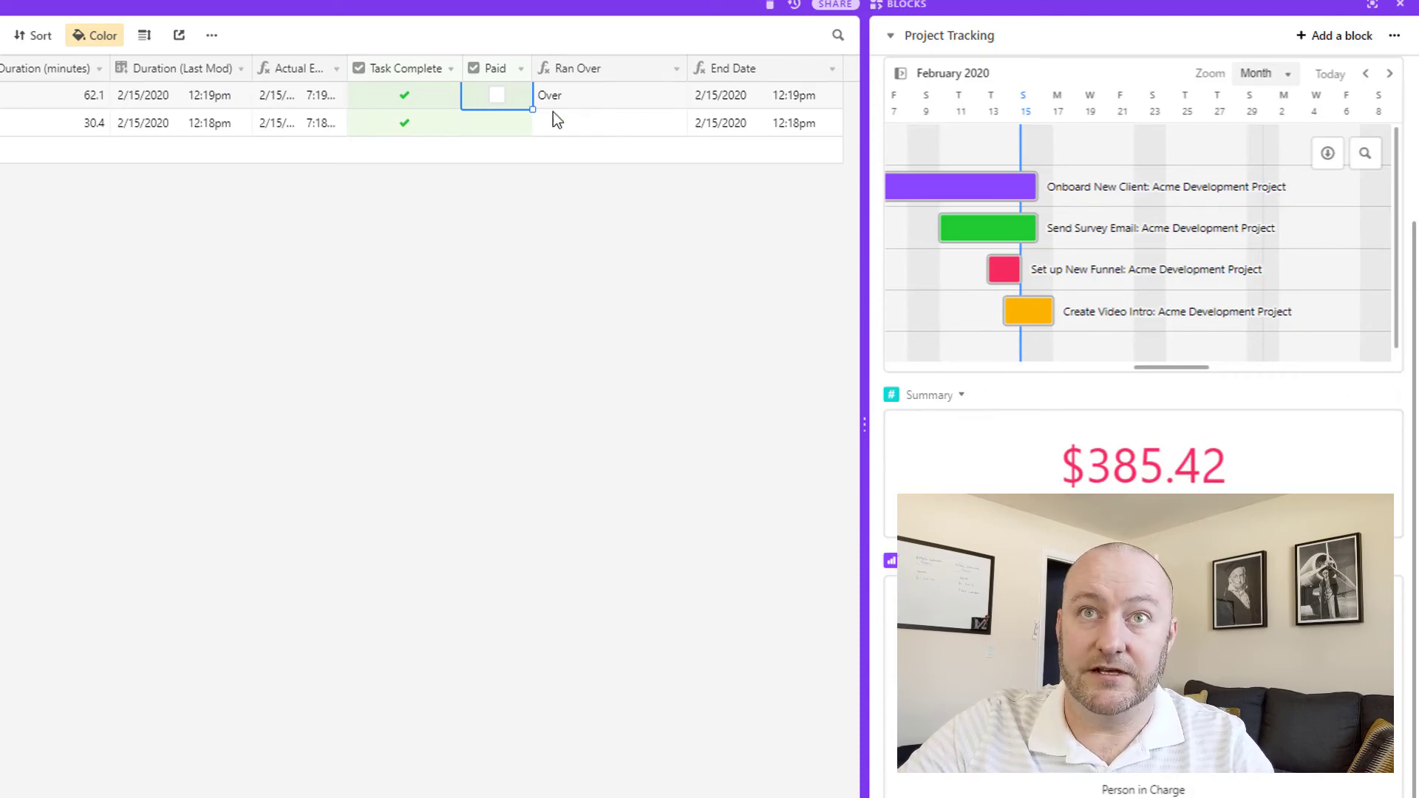
pyautogui.click(502, 100)
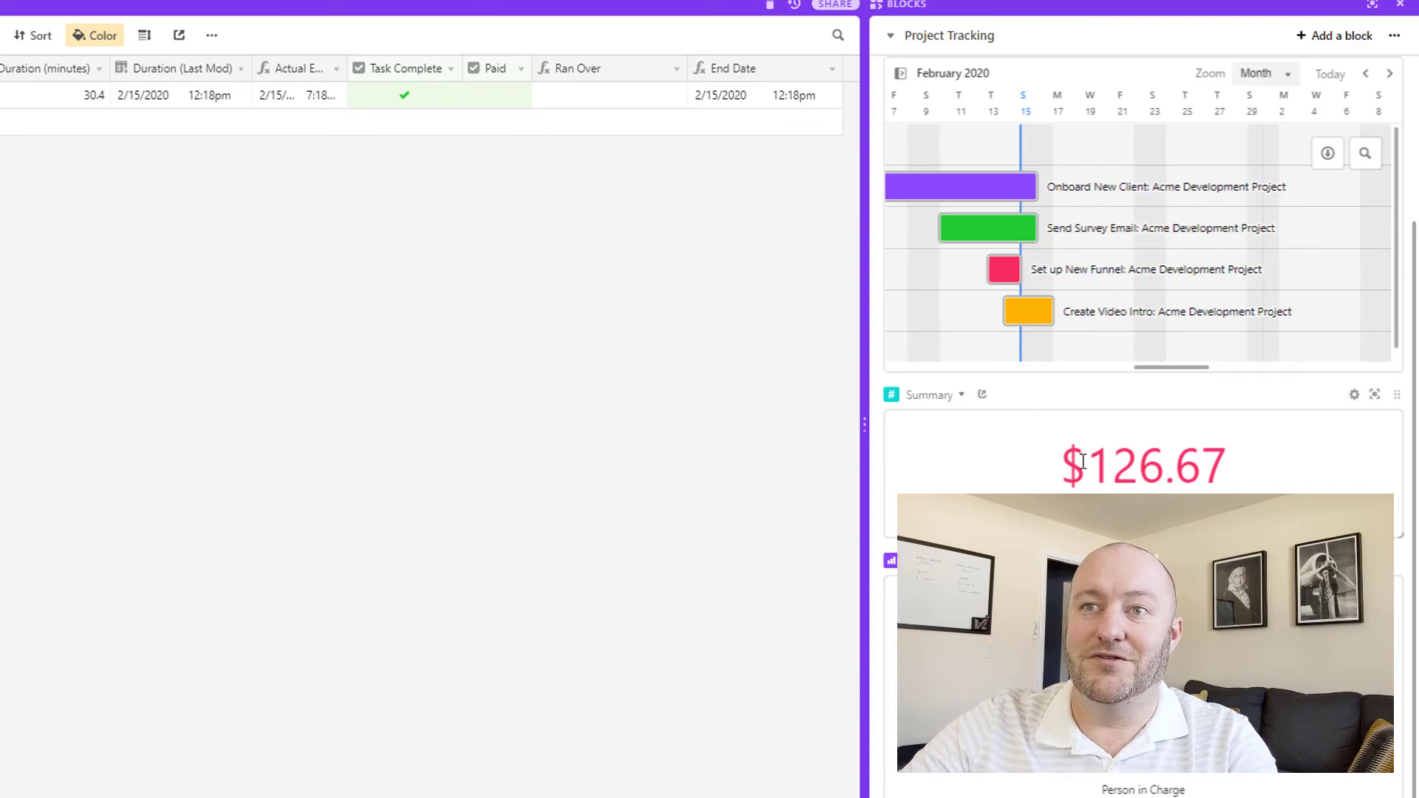
pyautogui.moveTo(1066, 466); pyautogui.dragTo(1210, 476)
# Clear the Summary total highlight and open the Amounts Owed bar chart's settings.
pyautogui.click(1211, 475)
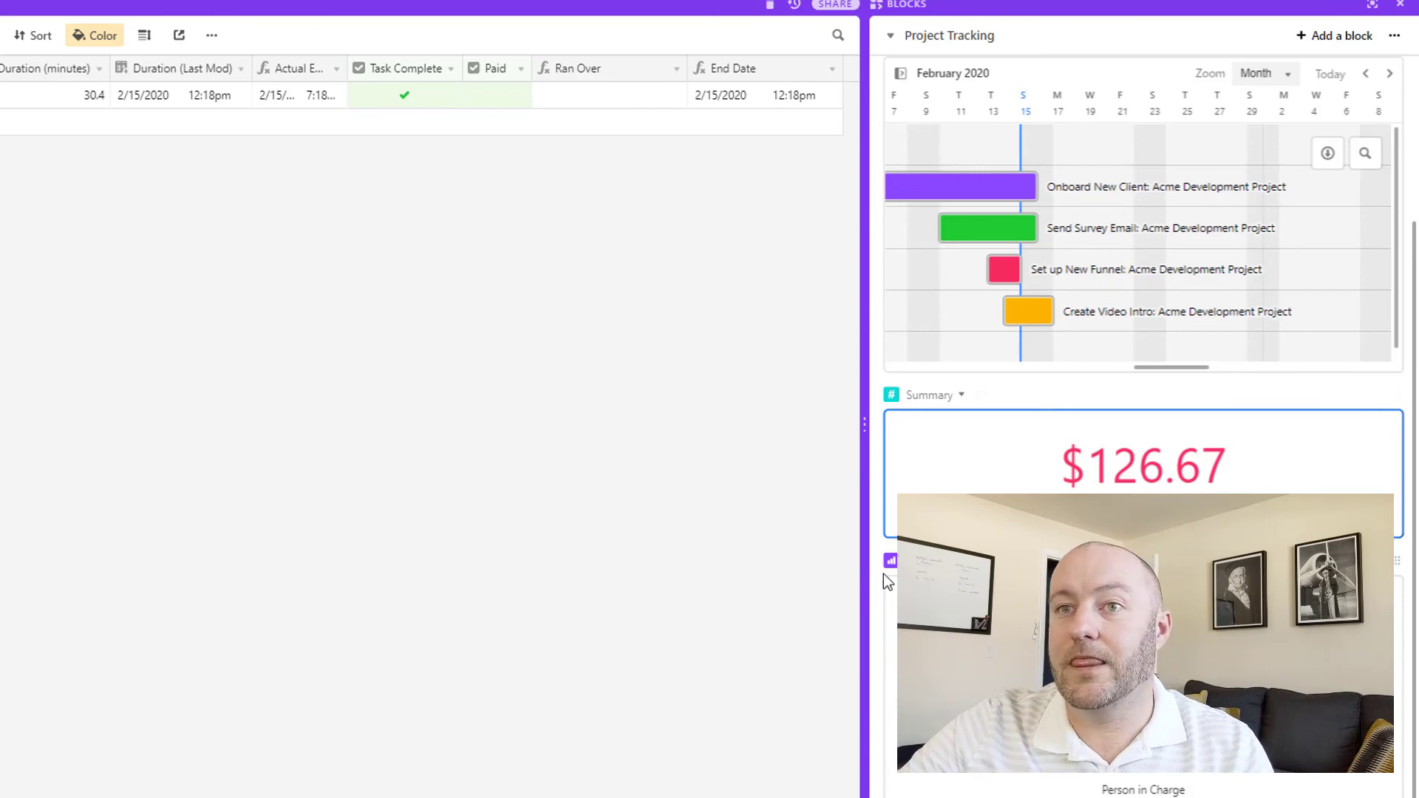
pyautogui.moveTo(1190, 682)
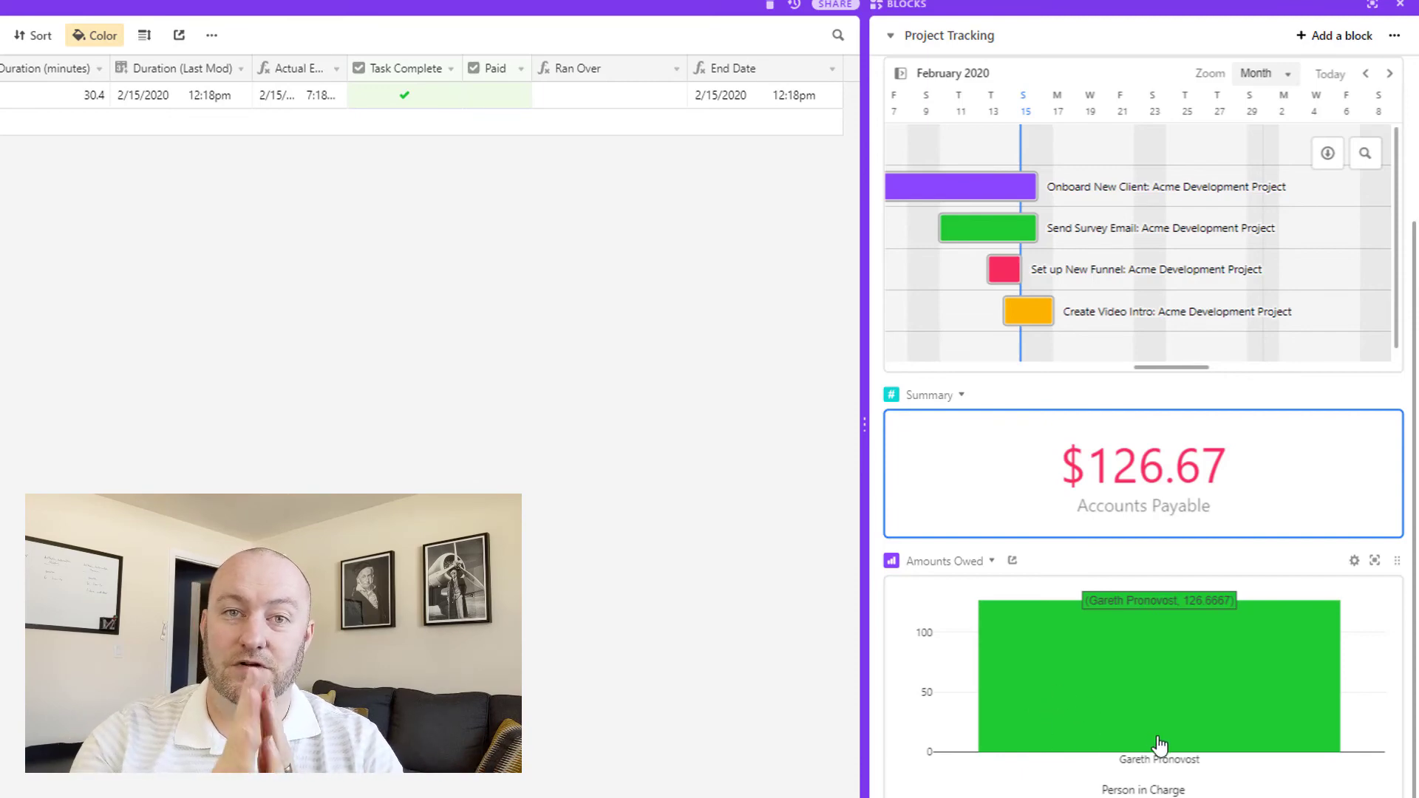
pyautogui.click(1354, 561)
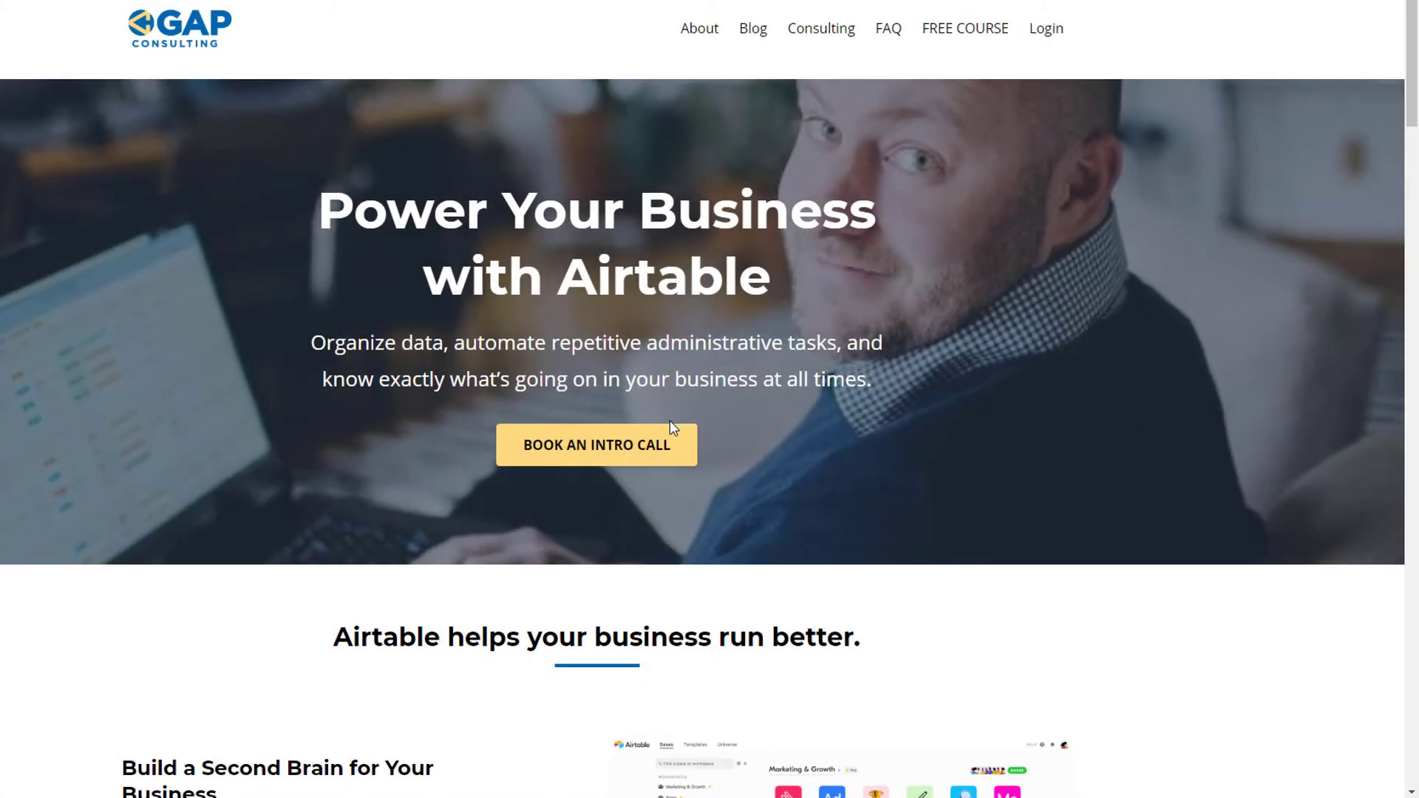
# Browse the blog's Zapier Search Formula article and glance at the free Airtable Crash Course page.
pyautogui.click(754, 30)
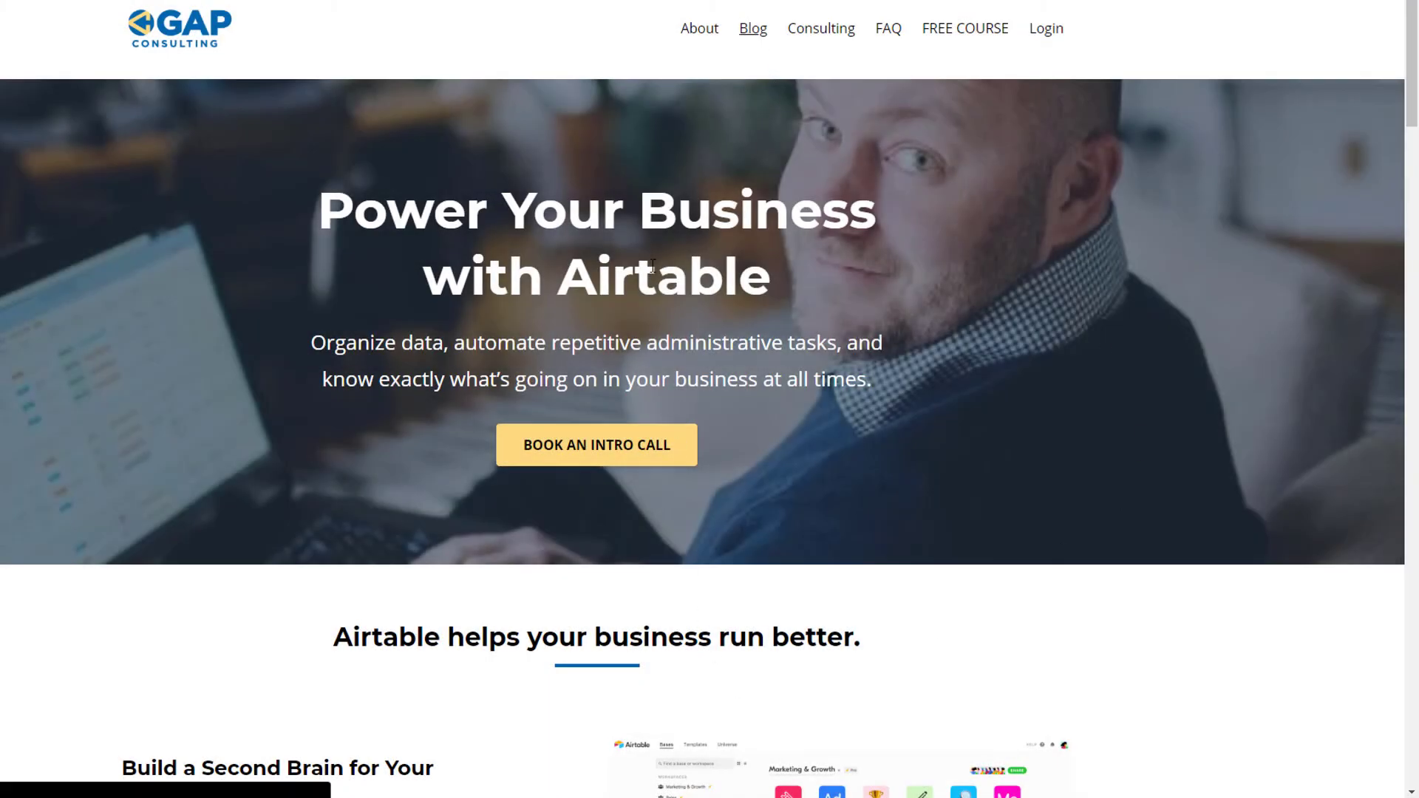
pyautogui.scroll(-7, 603, 324)
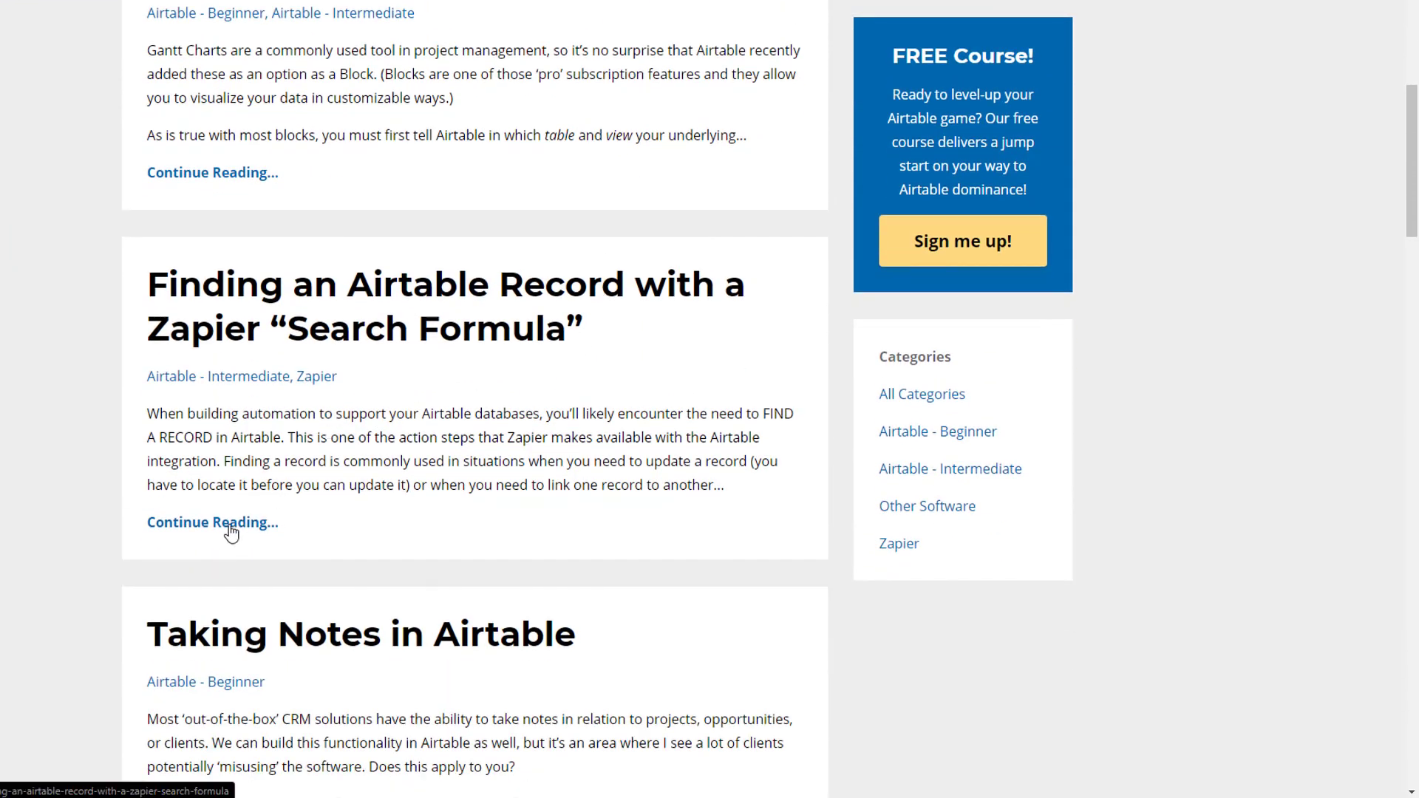
pyautogui.click(231, 529)
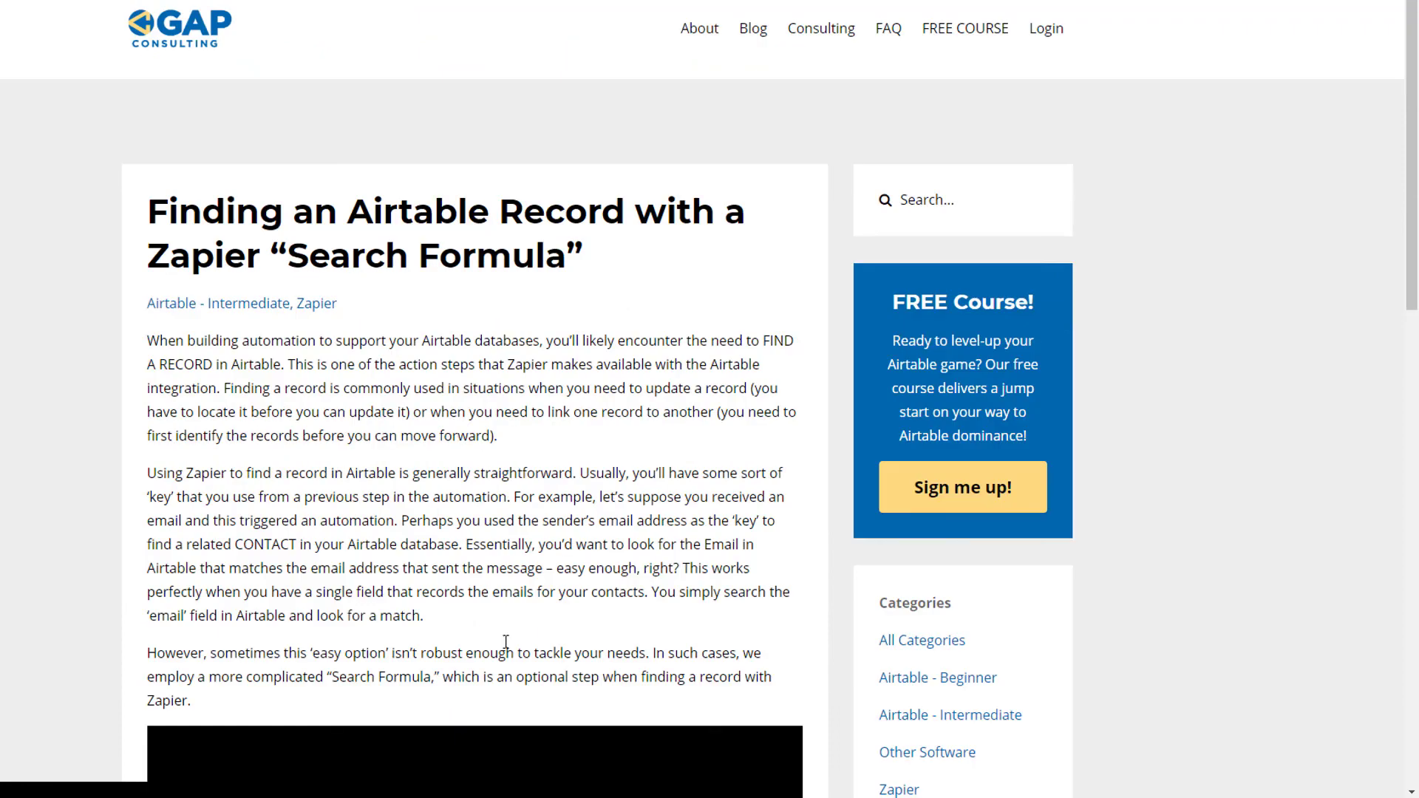
pyautogui.click(967, 37)
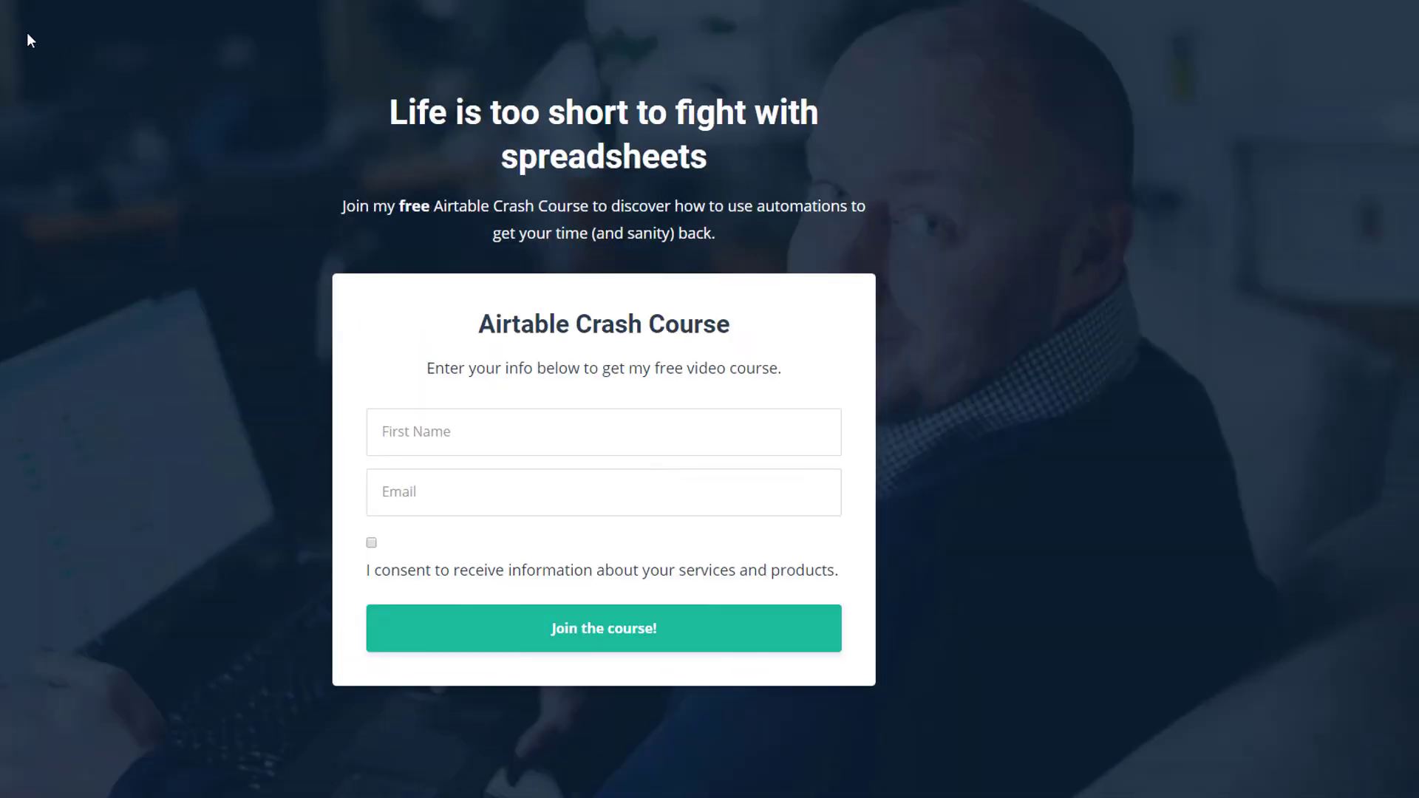
pyautogui.hotkey('alt', 'Left')
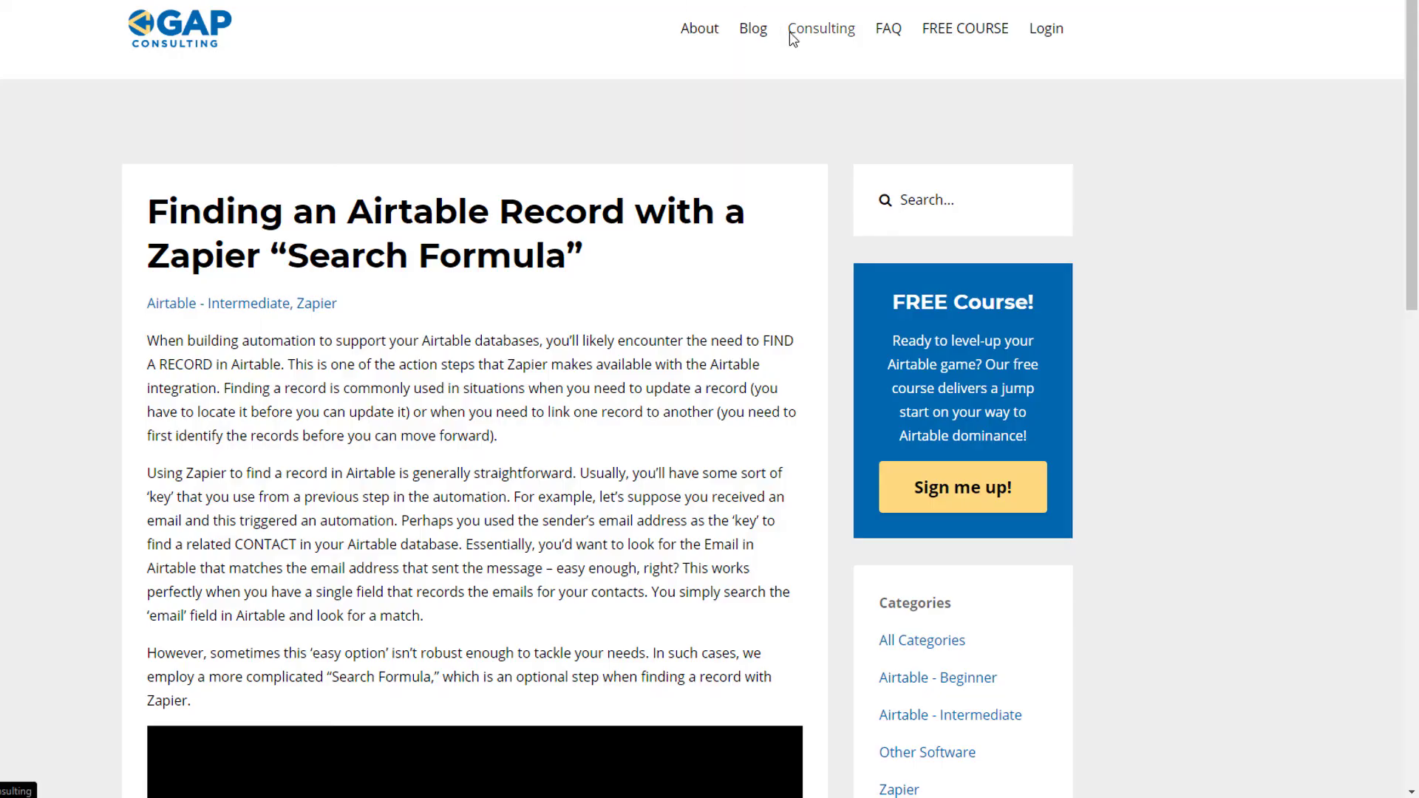
# From Consulting, start an intro-call booking and show slots for Thursday, December 5, 2019.
pyautogui.click(810, 41)
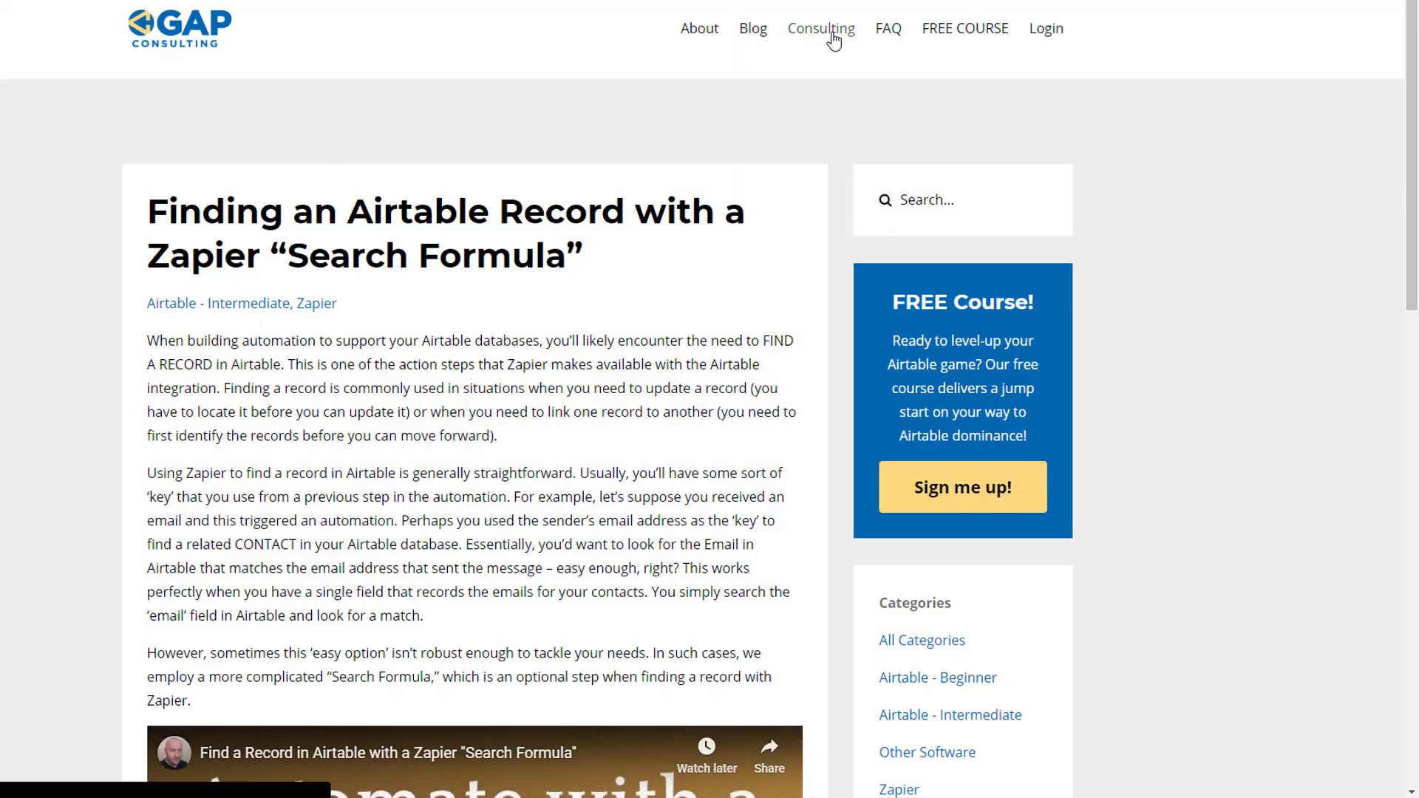
pyautogui.click(601, 500)
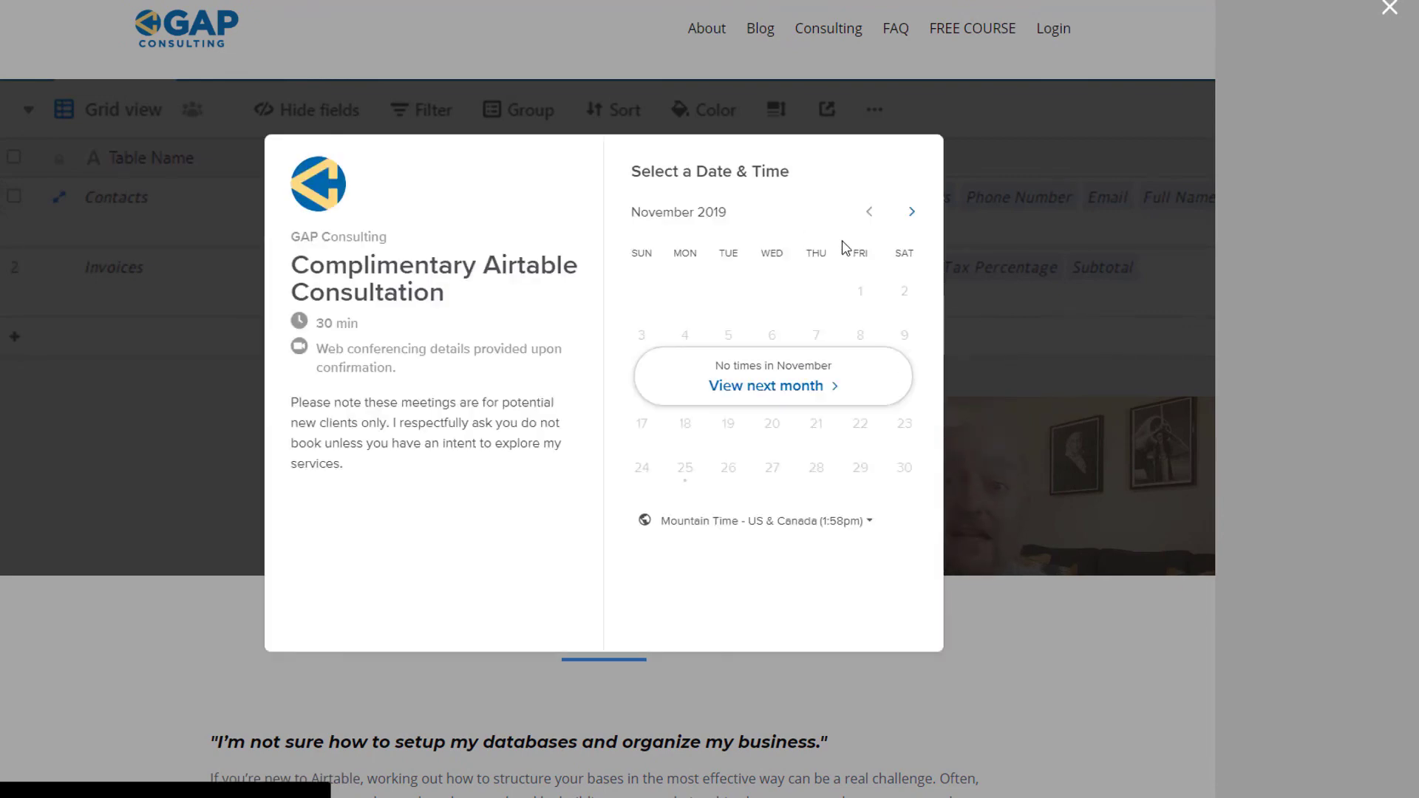
pyautogui.click(912, 212)
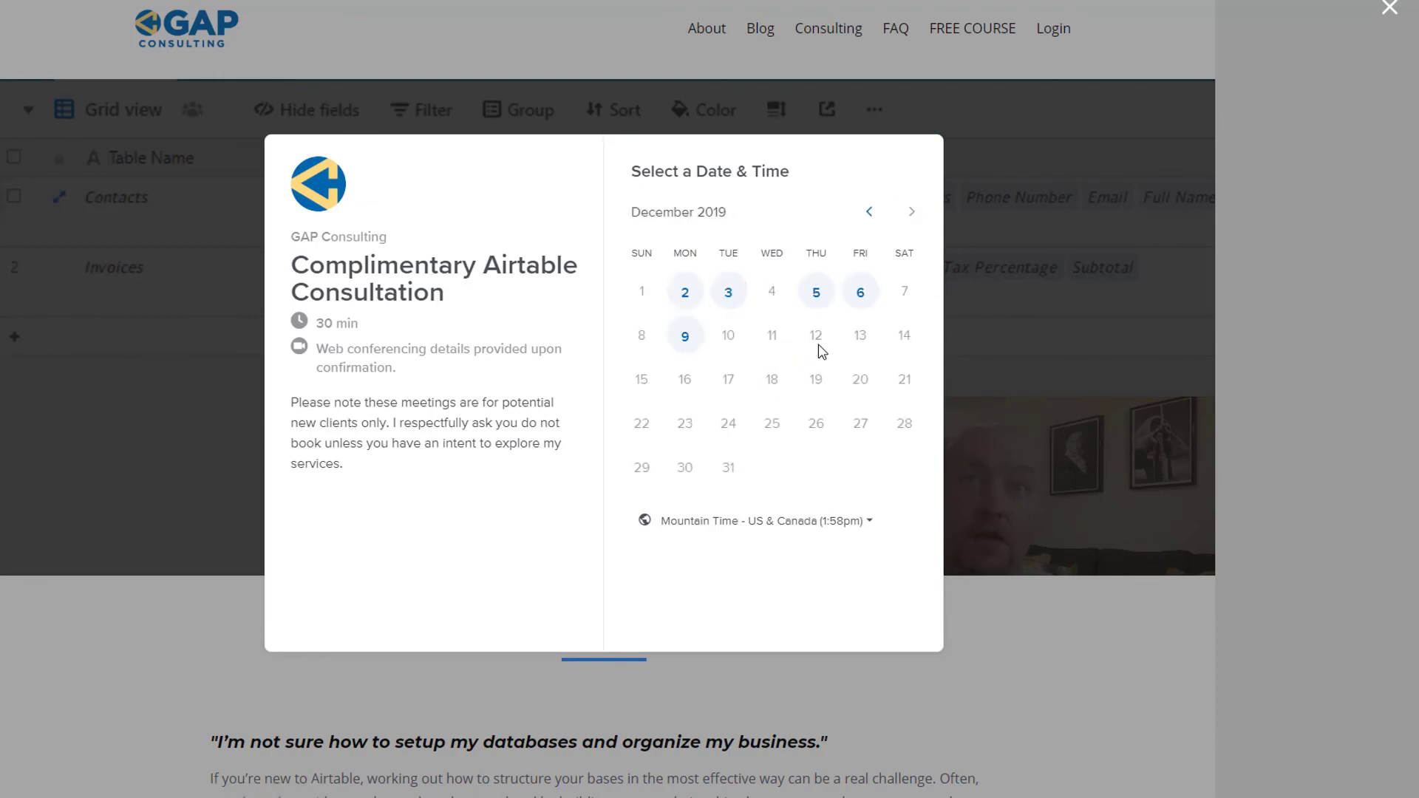
pyautogui.click(817, 299)
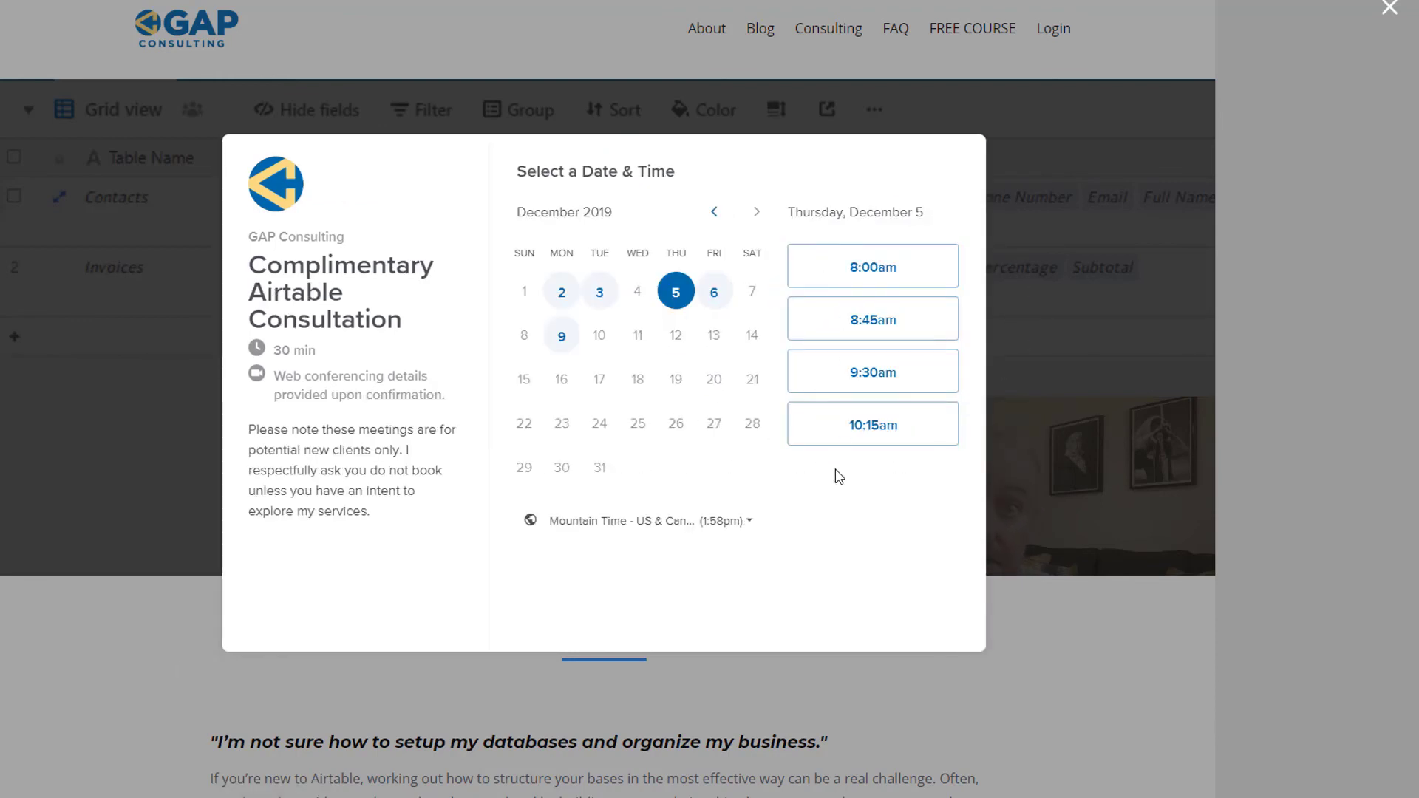